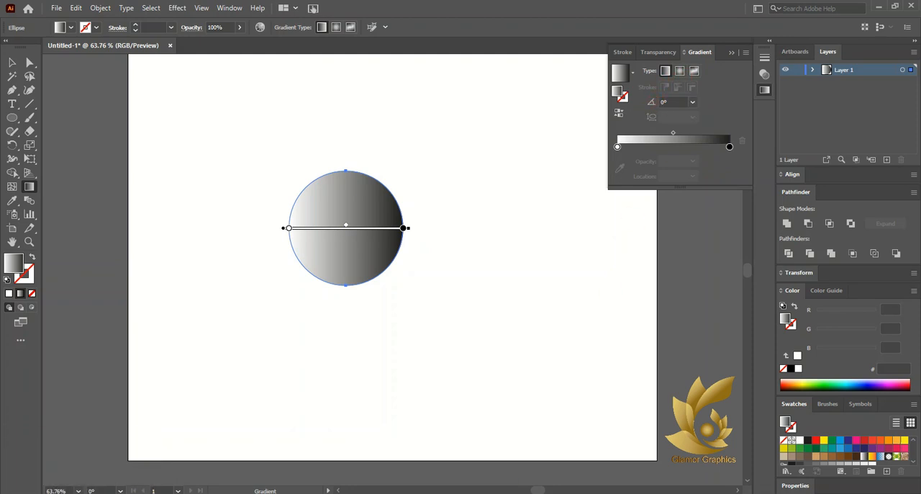
# - Apply a radial gradient to the circle's fill
pyautogui.click(679, 70)
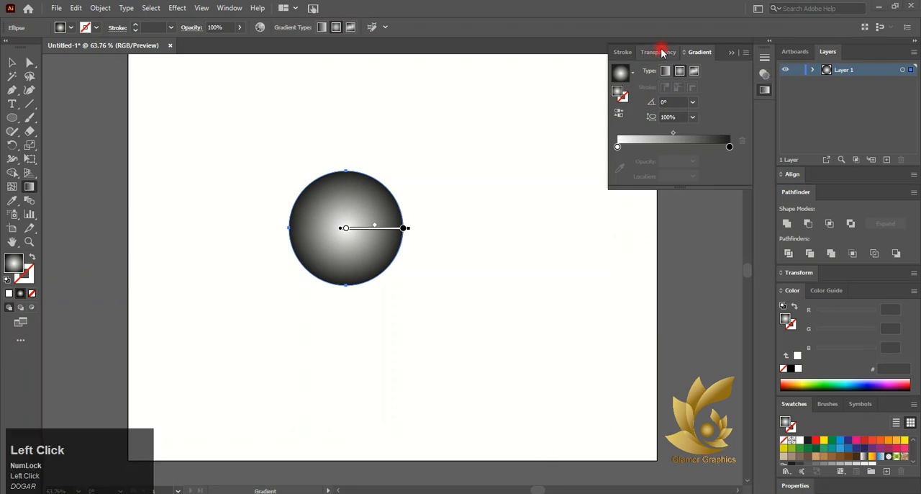
pyautogui.click(746, 53)
pyautogui.click(911, 404)
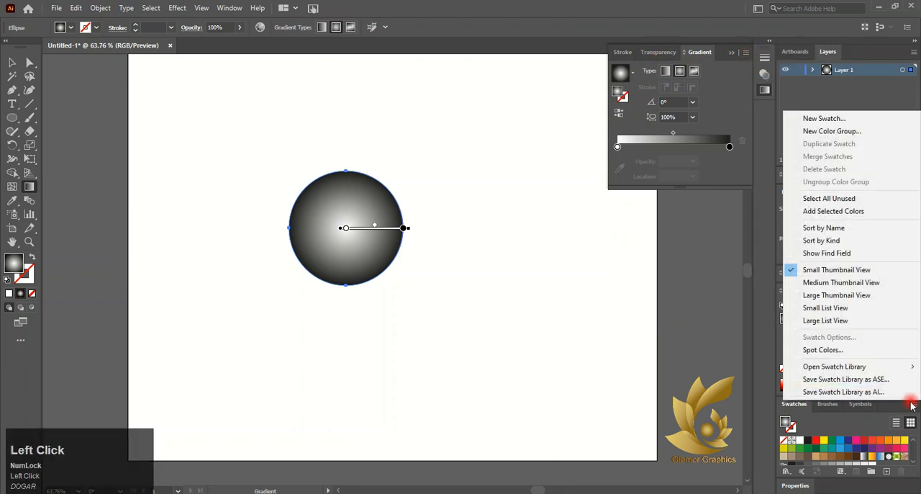
pyautogui.click(857, 403)
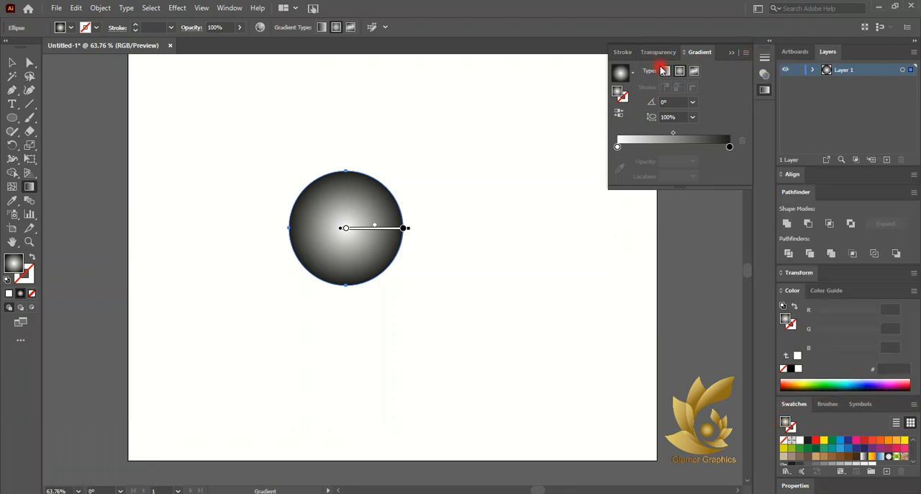
pyautogui.click(912, 290)
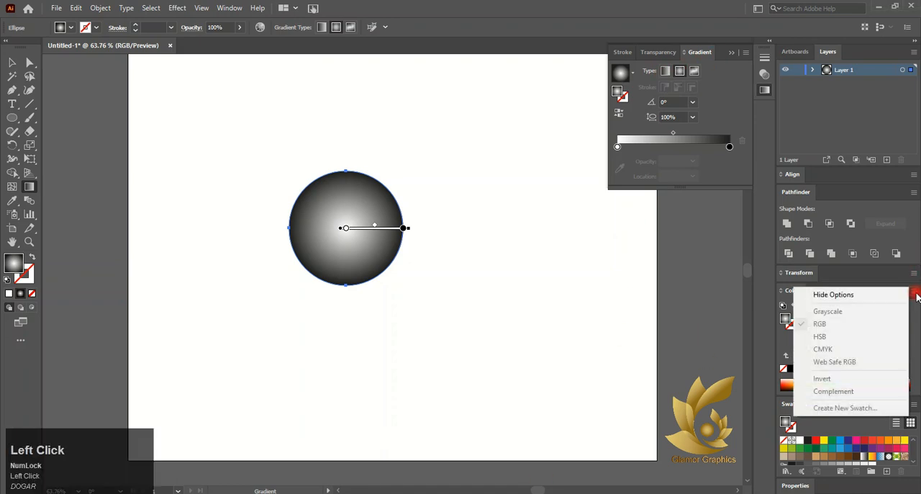
pyautogui.click(7, 62)
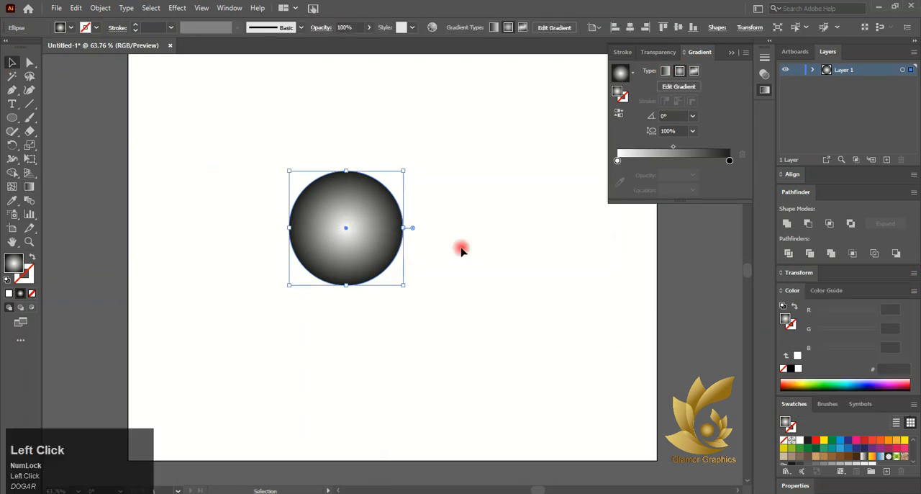
pyautogui.click(914, 290)
pyautogui.click(835, 295)
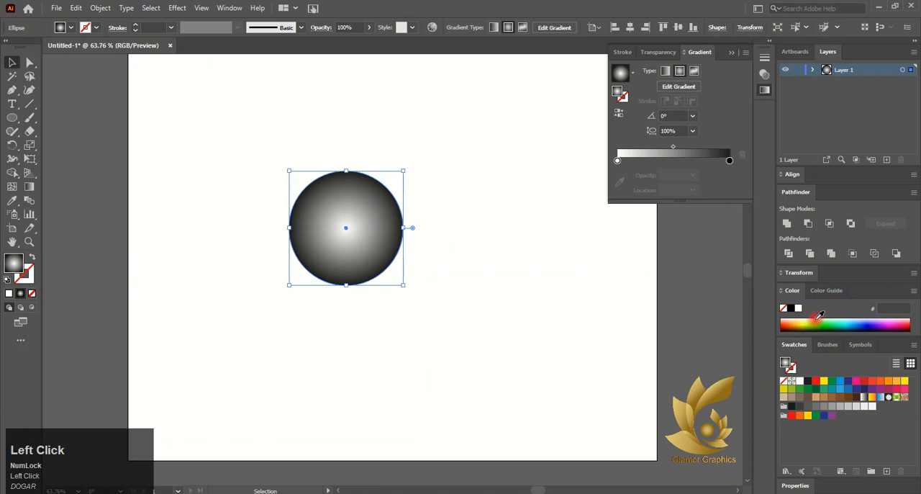
# - Switch the radial gradient's white centre stop to CMYK and set its cyan to 3%
pyautogui.click(617, 161)
pyautogui.click(914, 291)
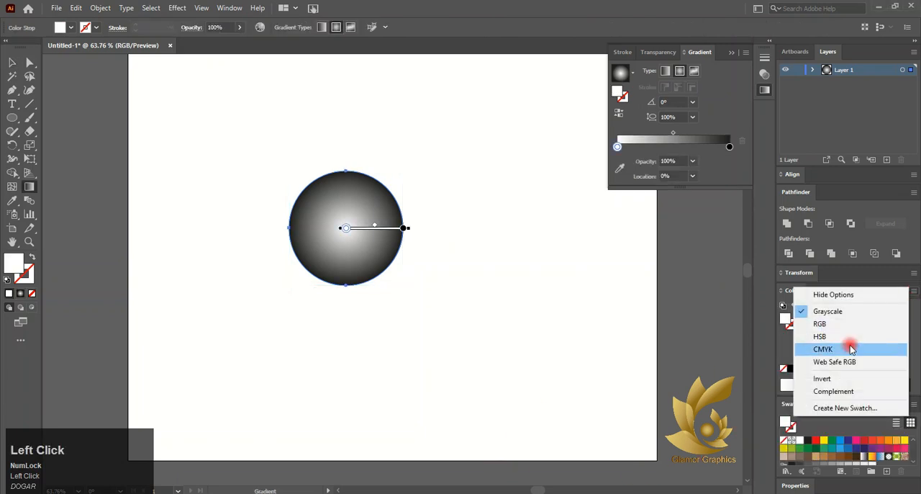
pyautogui.click(850, 347)
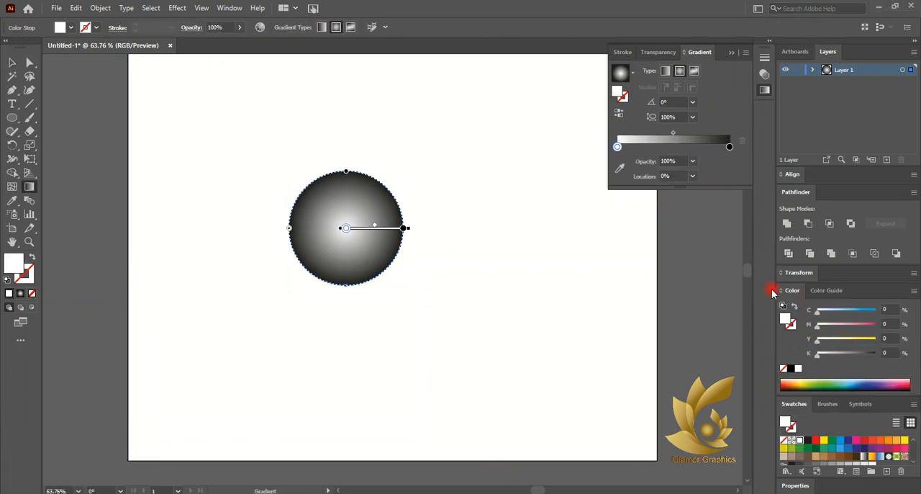
pyautogui.moveTo(815, 314); pyautogui.dragTo(817, 316)
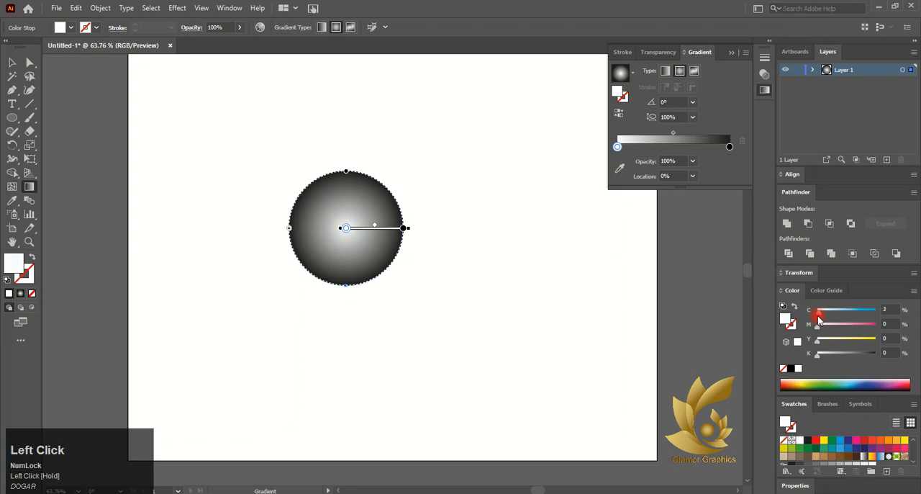
# - Switch the gradient's black outer stop to CMYK and set it to orange with C 3, M 35, Y 96, K 0
pyautogui.click(729, 146)
pyautogui.click(914, 292)
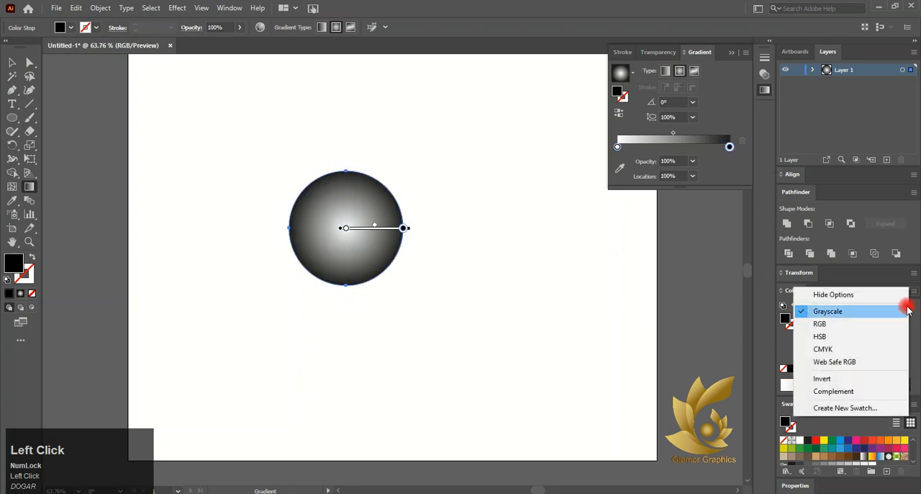
pyautogui.click(844, 350)
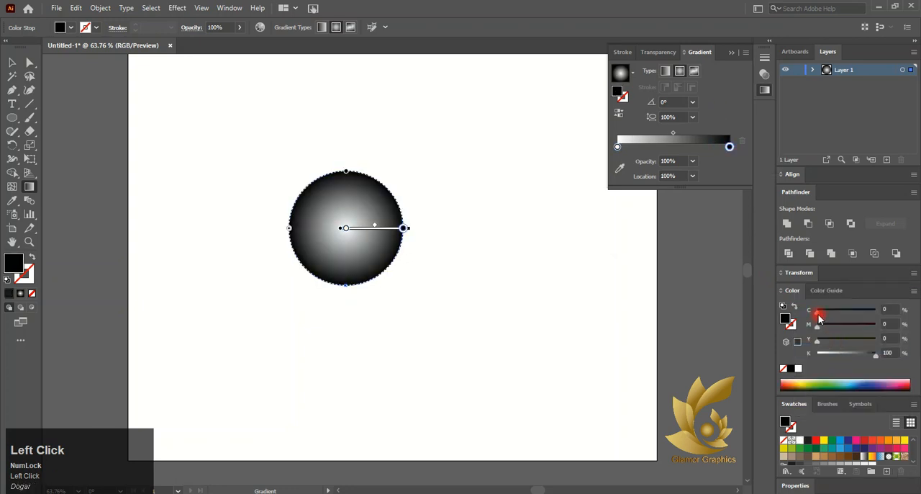
pyautogui.moveTo(819, 317); pyautogui.dragTo(837, 340)
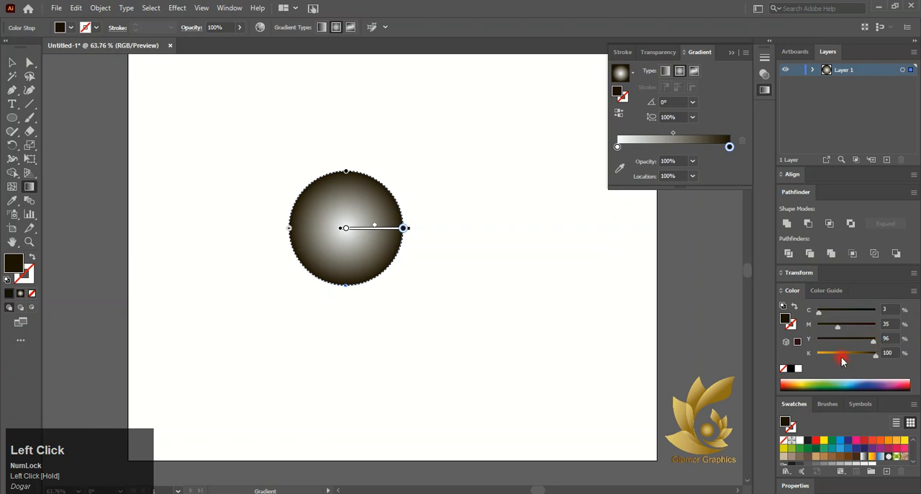
pyautogui.moveTo(875, 360); pyautogui.dragTo(818, 355)
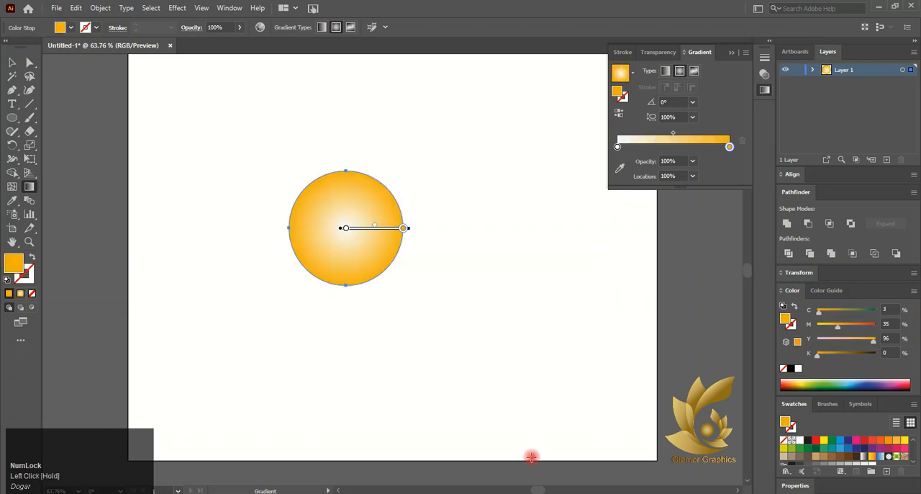
pyautogui.click(480, 493)
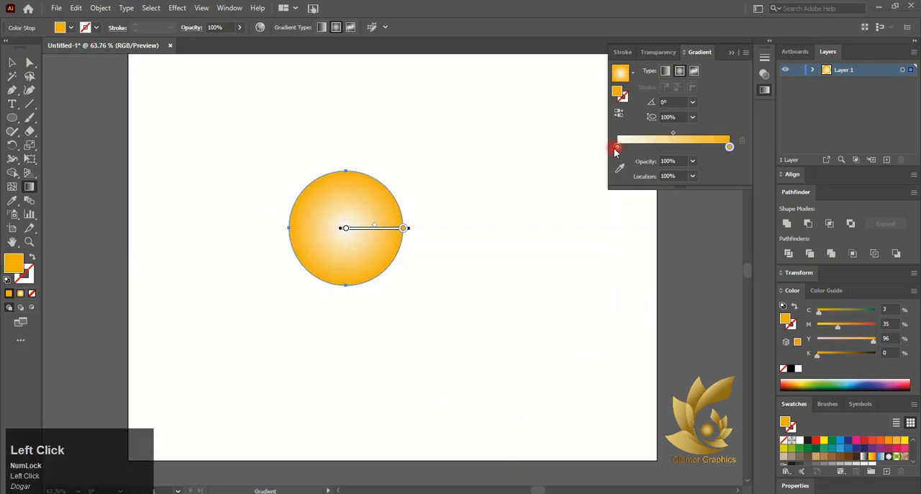
# - Set the gradient's centre stop to light yellow with C 0, M 0, Y 76, K 0
pyautogui.click(616, 147)
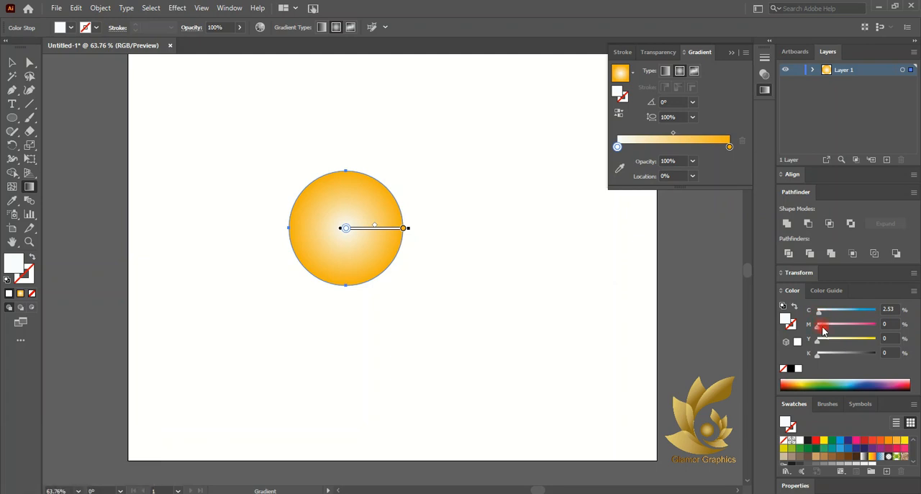
pyautogui.moveTo(818, 339); pyautogui.dragTo(875, 339)
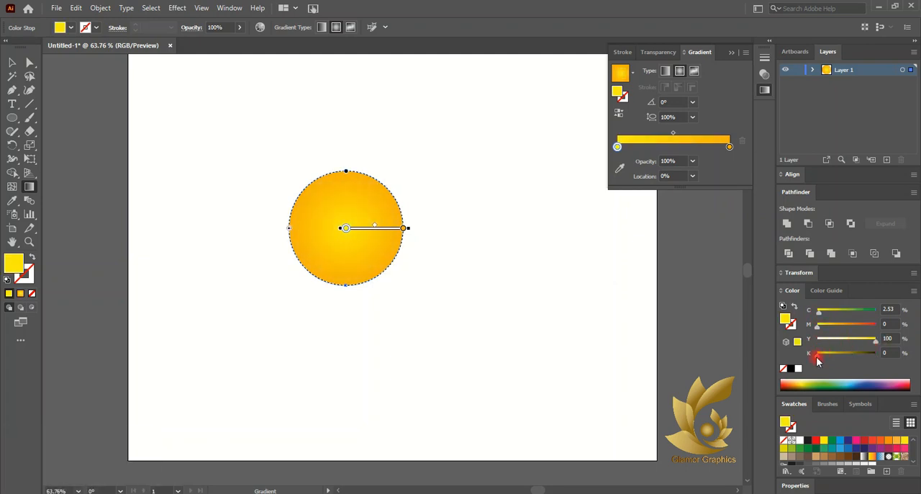
pyautogui.moveTo(813, 315); pyautogui.dragTo(866, 343)
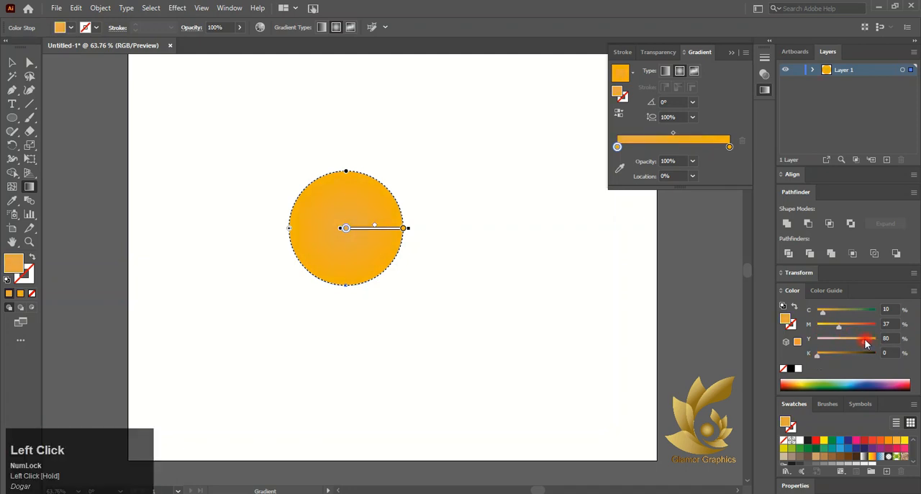
pyautogui.moveTo(810, 357); pyautogui.dragTo(859, 345)
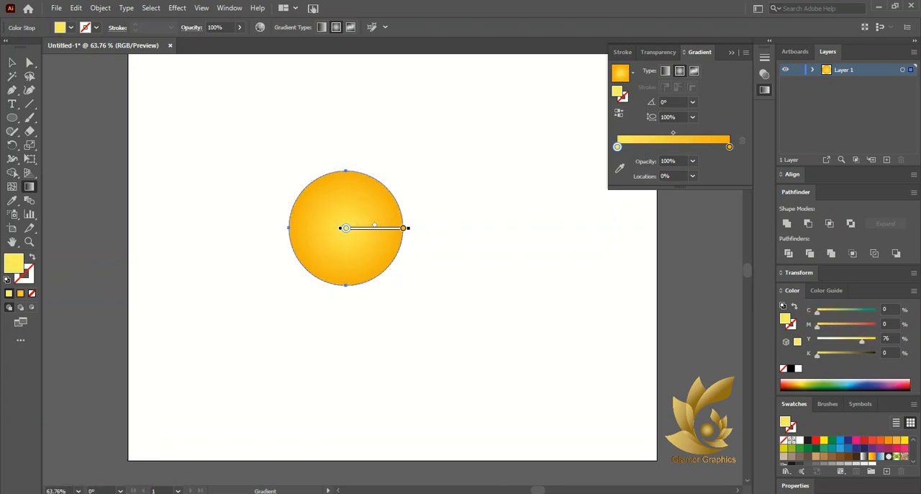
# - Scale the circle down proportionally around its centre to about 85 pt in diameter
pyautogui.click(10, 63)
pyautogui.click(223, 169)
pyautogui.click(338, 226)
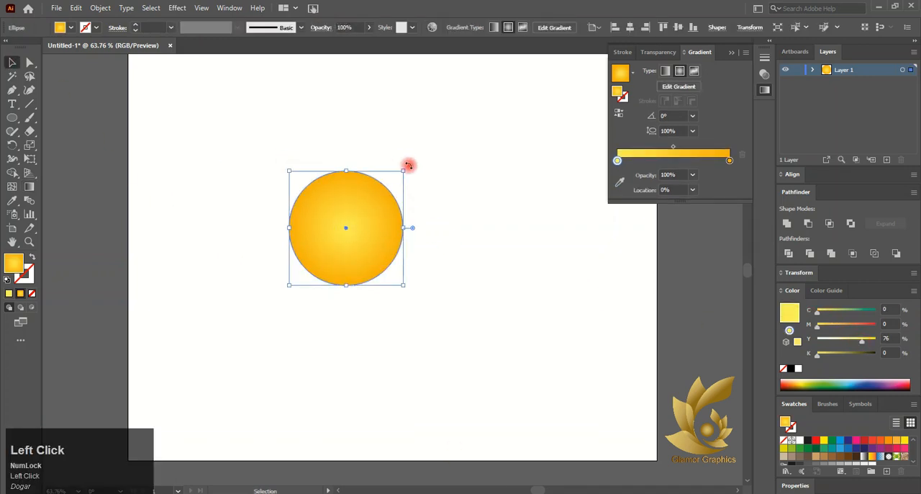
pyautogui.moveTo(402, 169); pyautogui.dragTo(405, 216)
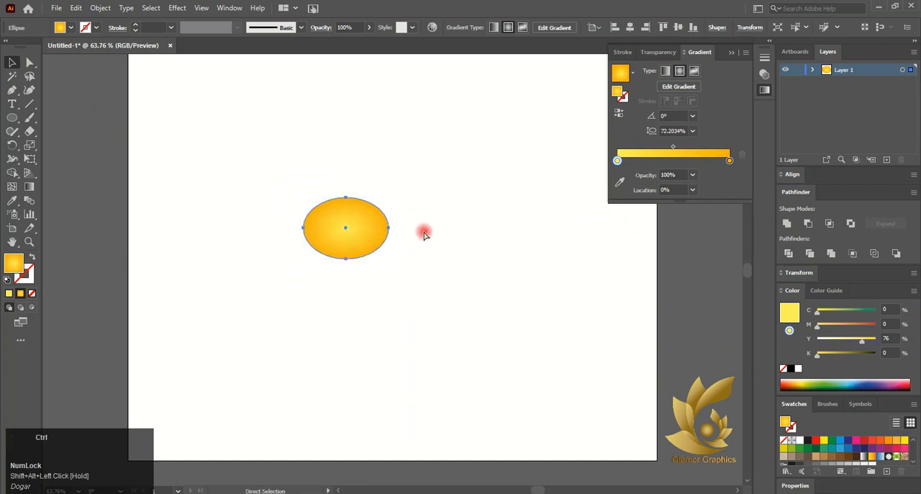
pyautogui.hotkey('ctrl', 'z')
pyautogui.moveTo(401, 171); pyautogui.dragTo(380, 199)
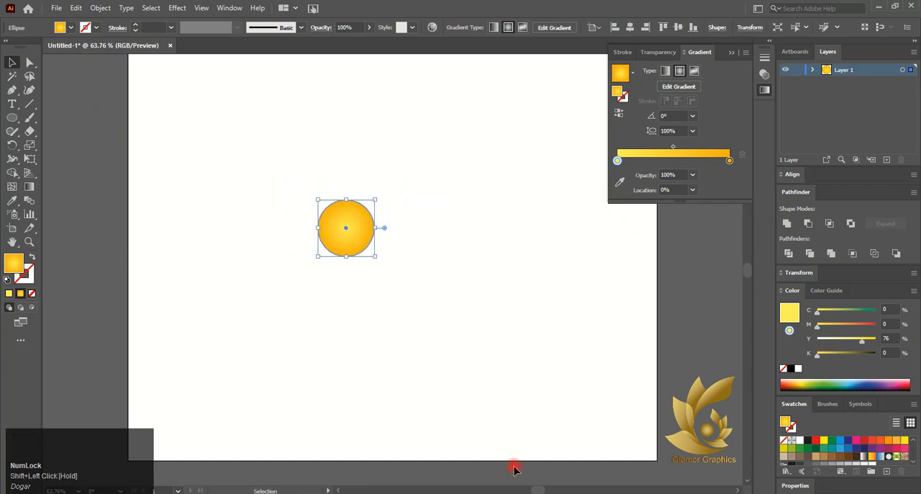
pyautogui.click(492, 402)
# - Place the circle and a copy beside it near the artboard's upper-left corner, and set the copy's outer gradient stop to C 0, M 0, Y 31, K 0
pyautogui.moveTo(336, 226); pyautogui.dragTo(245, 103)
pyautogui.click(729, 161)
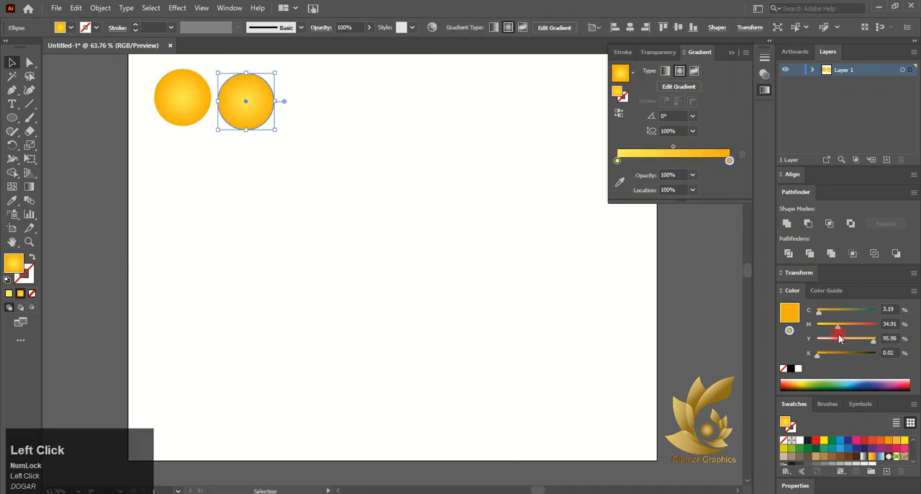
pyautogui.moveTo(874, 342)
pyautogui.mouseDown()
pyautogui.moveTo(844, 339)
pyautogui.moveTo(880, 356)
pyautogui.mouseUp()
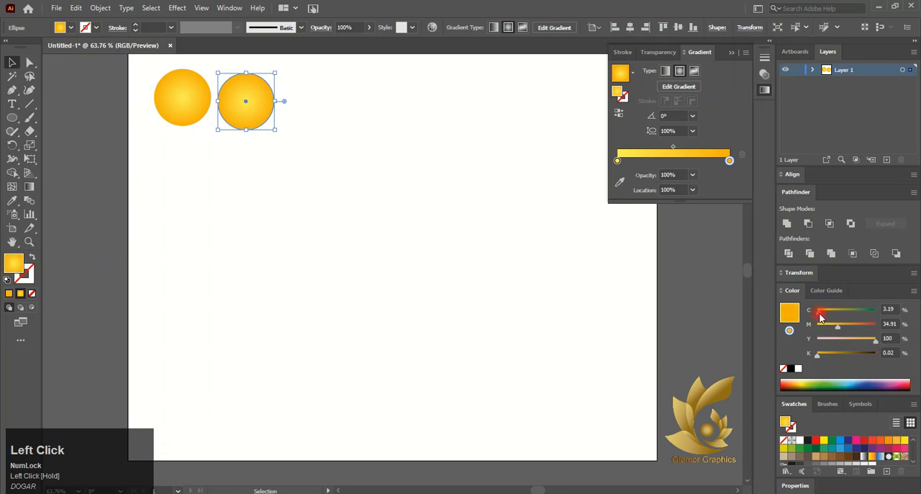
pyautogui.moveTo(823, 317); pyautogui.dragTo(849, 339)
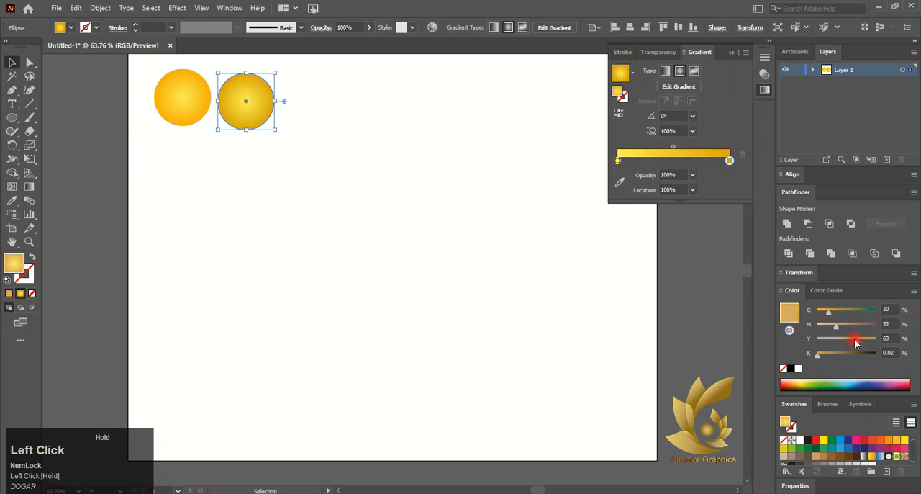
pyautogui.moveTo(801, 348); pyautogui.dragTo(815, 327)
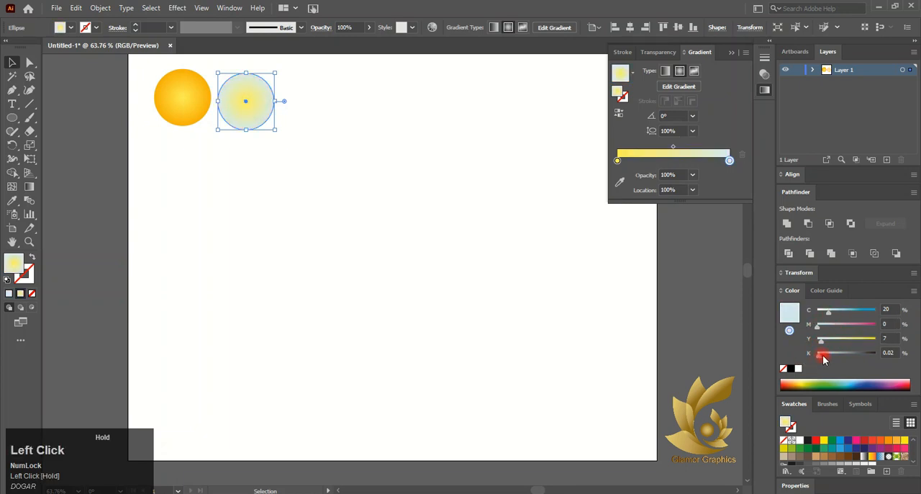
# - Duplicate the pale yellow circle to its right and set the new copy's outer gradient stop to C 6, M 6, Y 45, K 3
pyautogui.moveTo(245, 105); pyautogui.dragTo(312, 104)
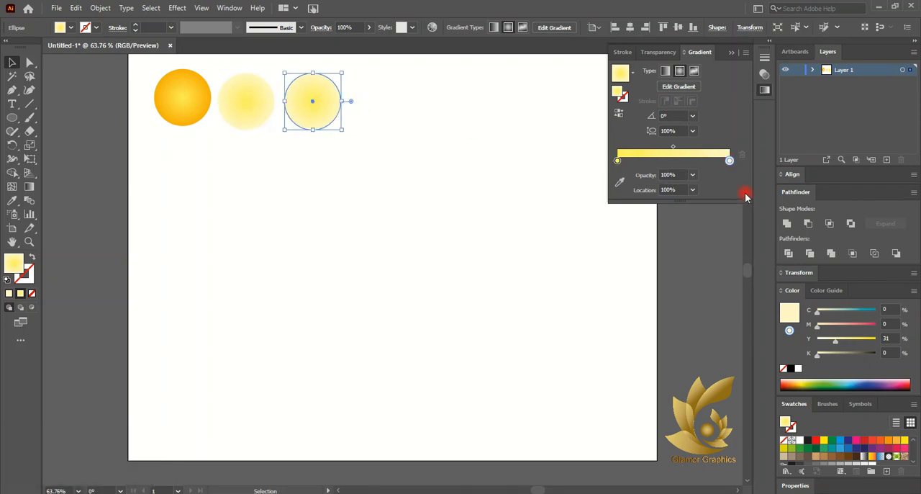
pyautogui.moveTo(834, 345); pyautogui.dragTo(849, 347)
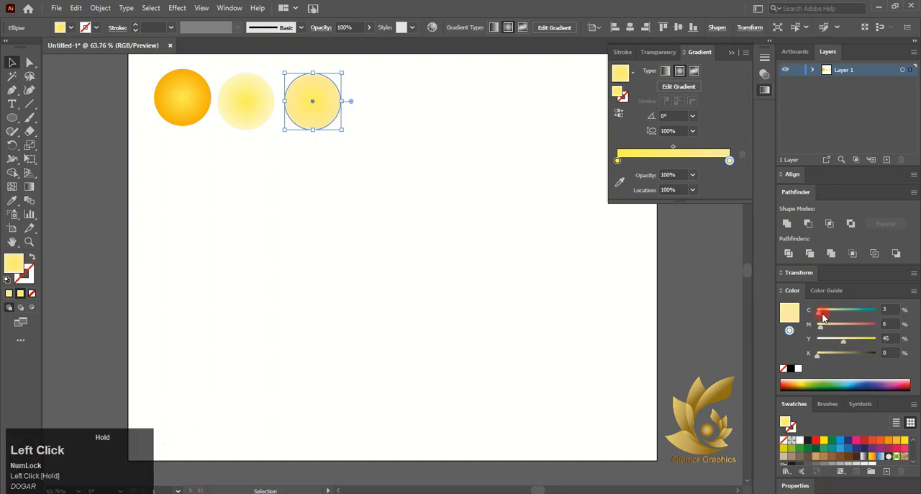
pyautogui.moveTo(818, 357); pyautogui.dragTo(821, 358)
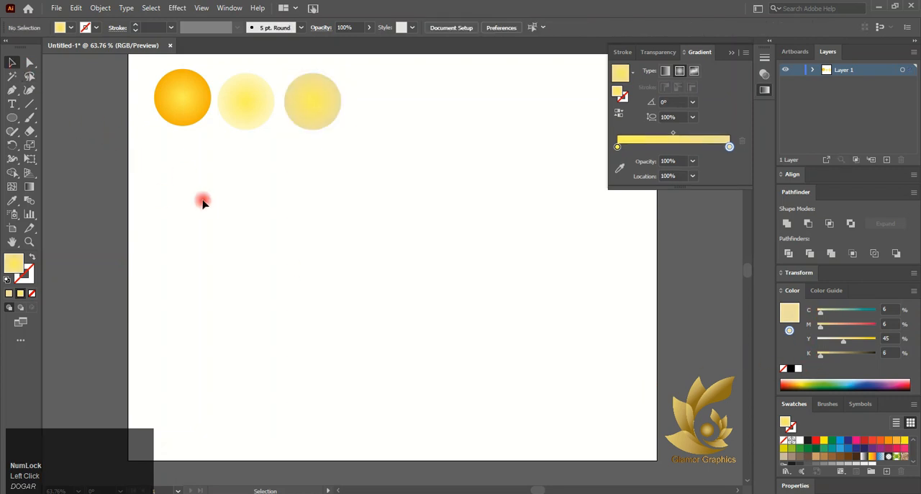
pyautogui.click(299, 103)
pyautogui.moveTo(821, 358); pyautogui.dragTo(822, 359)
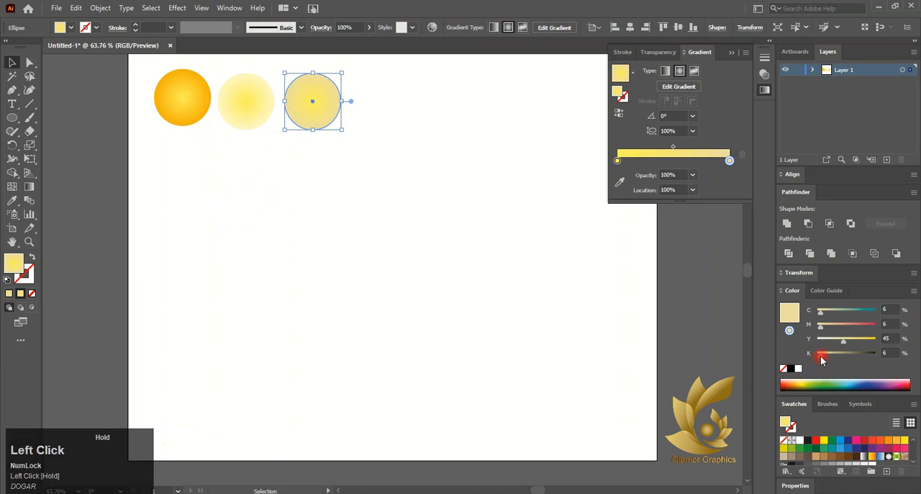
pyautogui.click(629, 339)
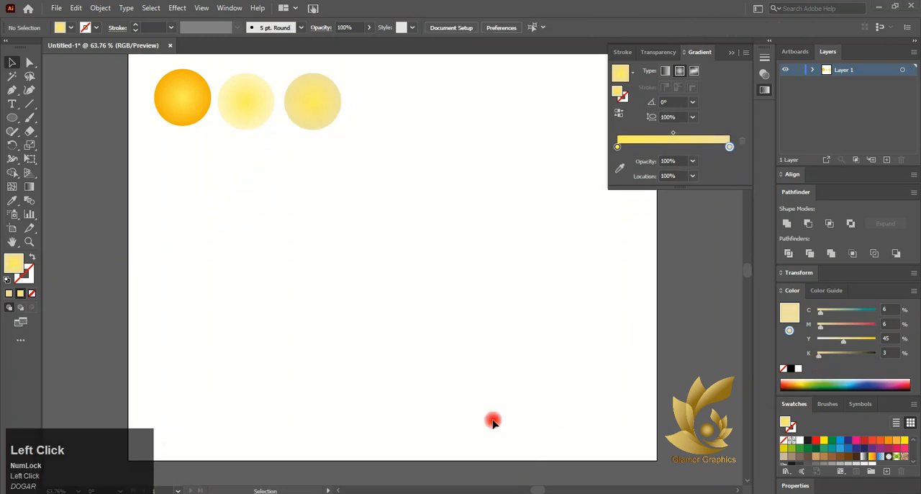
pyautogui.click(309, 115)
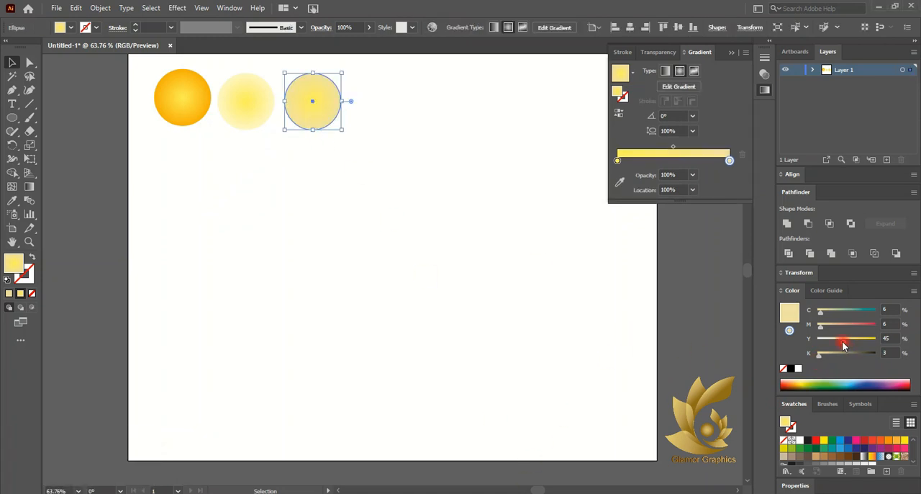
pyautogui.click(816, 461)
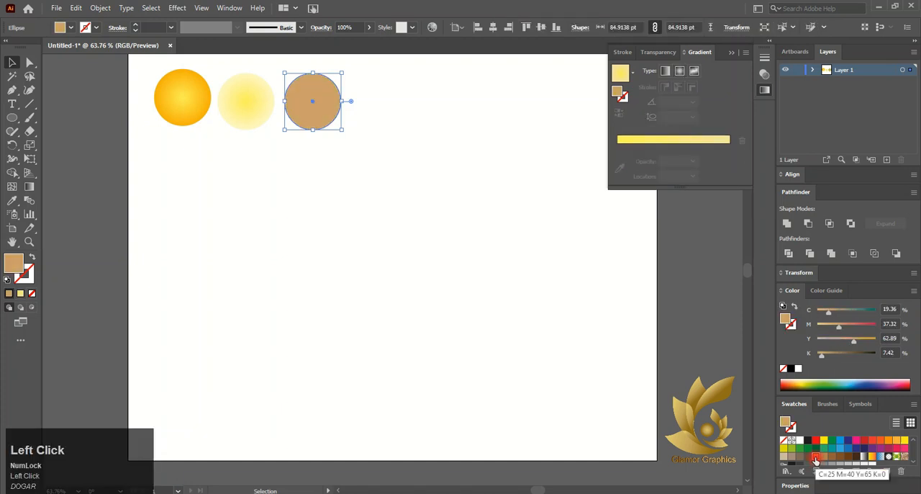
pyautogui.moveTo(854, 345); pyautogui.dragTo(831, 348)
pyautogui.hotkey('ctrl', 'z')
pyautogui.hotkey('ctrl', 'z')
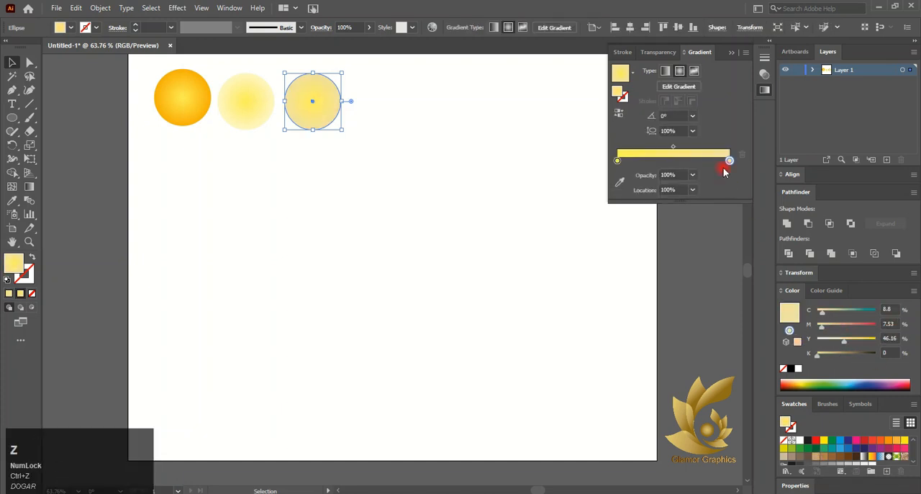
# - Set the third circle's outer gradient stop to C 0, M 17, Y 52, K 0
pyautogui.click(729, 160)
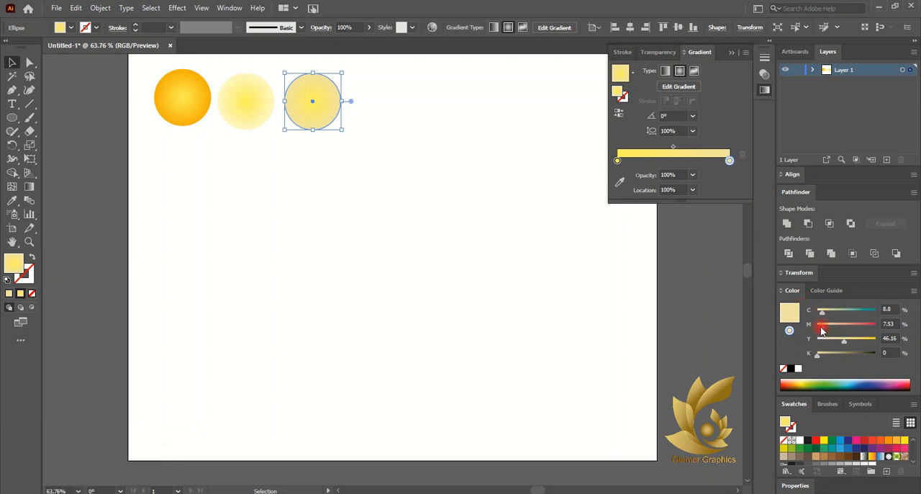
pyautogui.moveTo(822, 330); pyautogui.dragTo(826, 332)
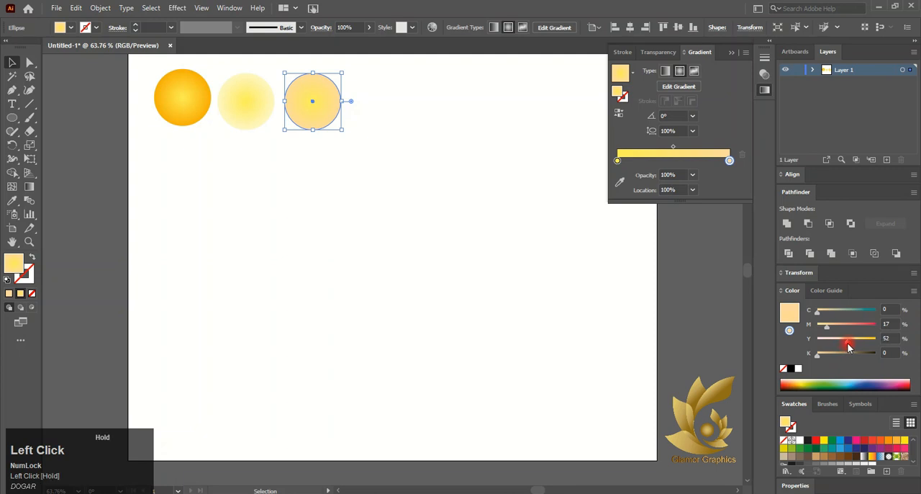
pyautogui.click(496, 278)
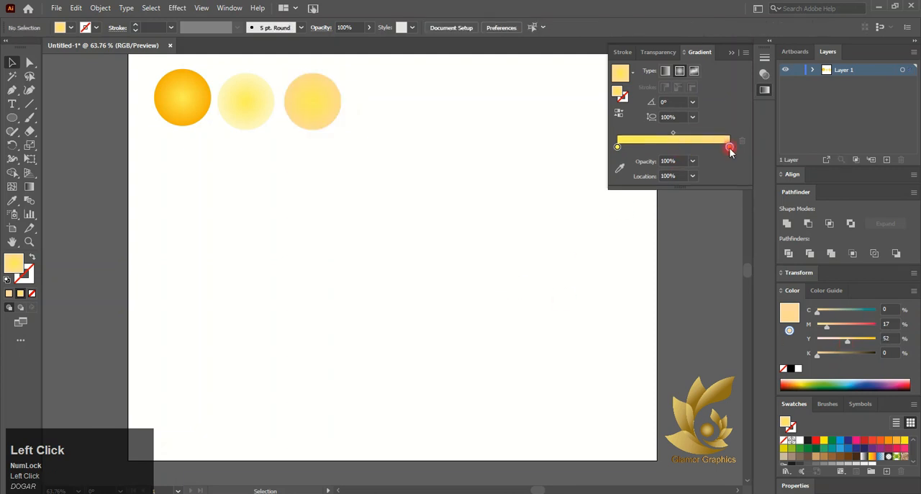
pyautogui.click(656, 139)
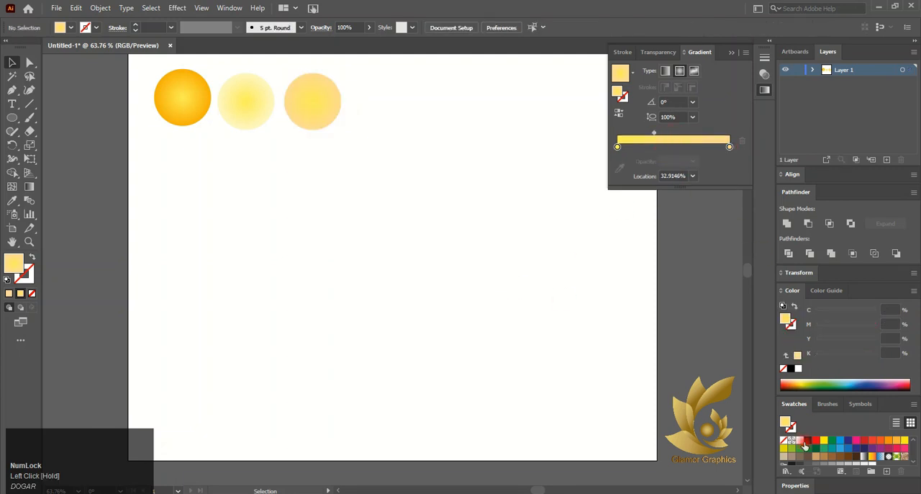
pyautogui.click(729, 147)
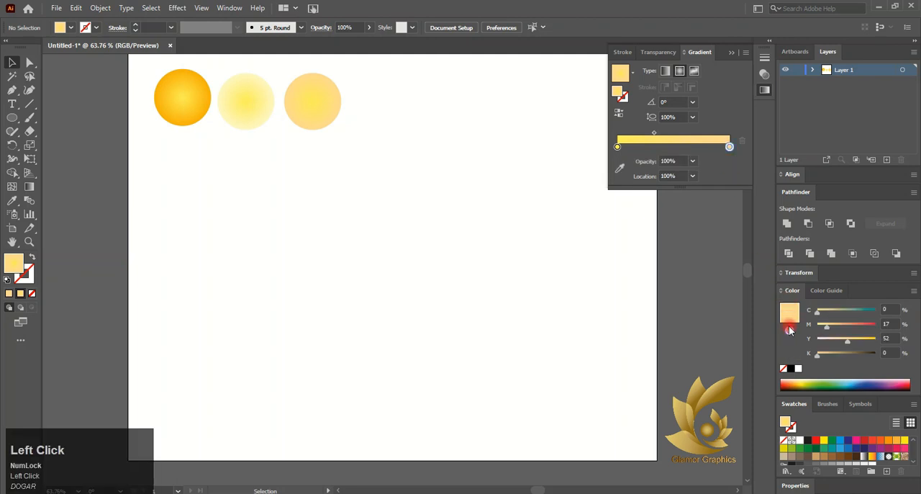
pyautogui.click(818, 357)
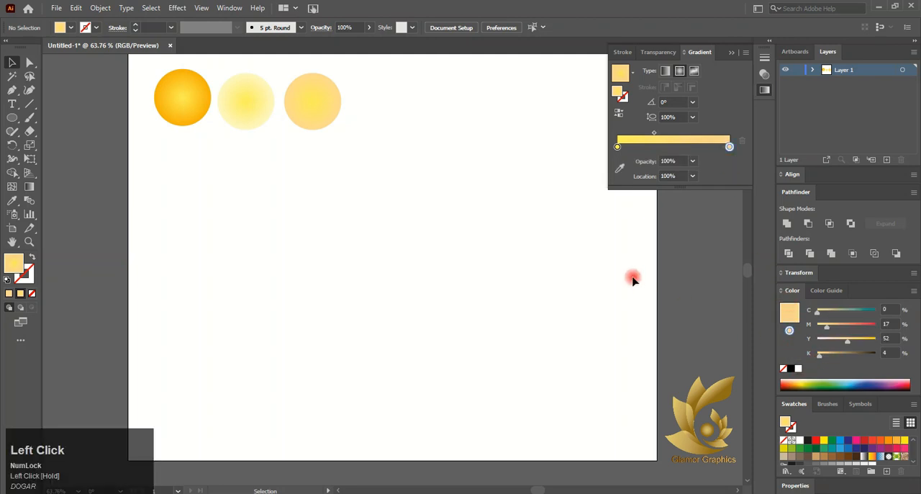
# - Darken the third circle's outer gradient stop with a little black and set the middle circle's outer stop to Y 37
pyautogui.click(311, 89)
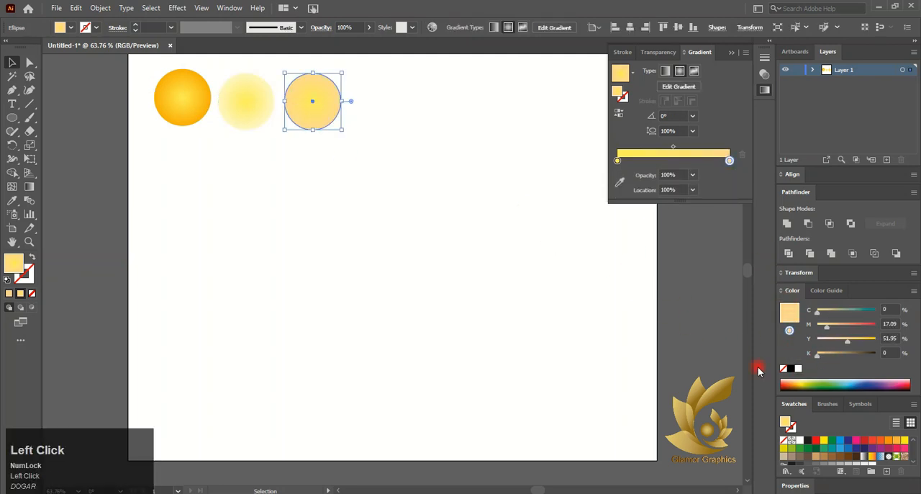
pyautogui.moveTo(828, 355); pyautogui.dragTo(820, 362)
pyautogui.click(260, 117)
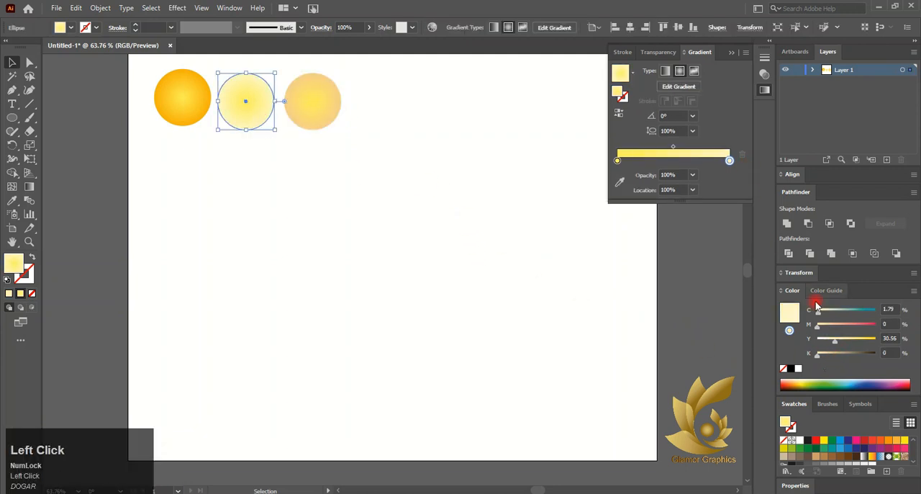
pyautogui.moveTo(834, 340); pyautogui.dragTo(837, 346)
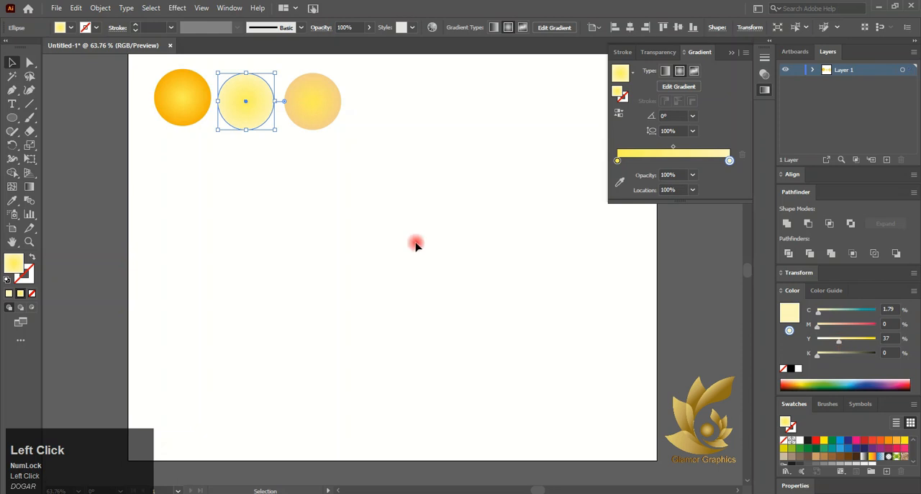
pyautogui.click(259, 175)
# - Move the three sample circles together slightly closer to the artboard's upper-left corner and select the third one
pyautogui.moveTo(145, 64); pyautogui.dragTo(345, 176)
pyautogui.scroll(1, 205, 123)
pyautogui.click(309, 121)
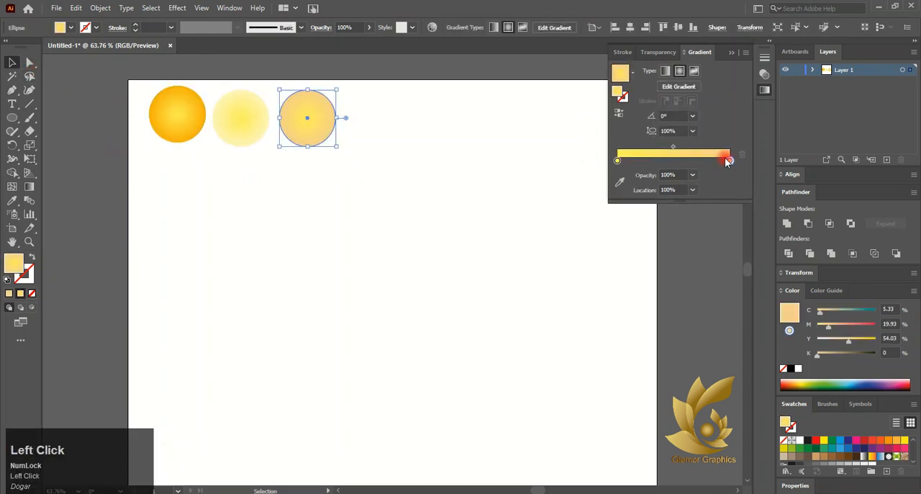
pyautogui.click(12, 119)
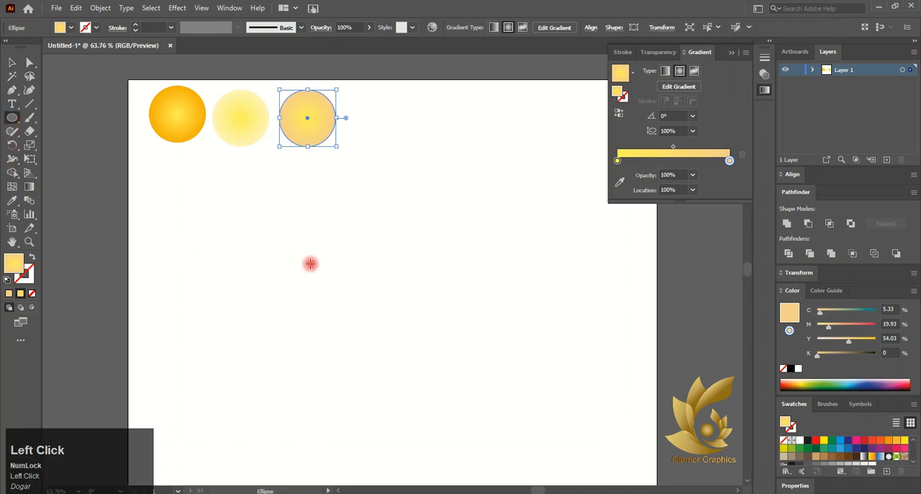
pyautogui.moveTo(306, 253); pyautogui.dragTo(470, 367)
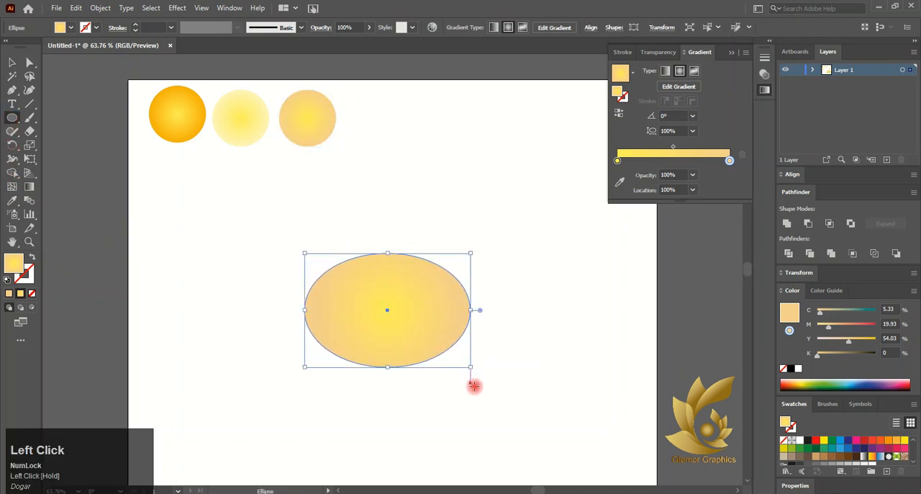
pyautogui.hotkey('ctrl', 'z')
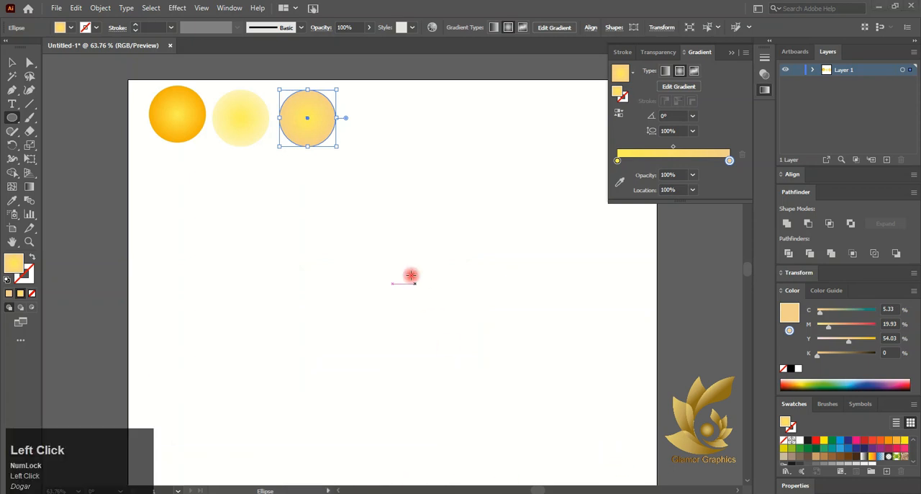
# - Lighten the third circle's centre gradient stop by setting its yellow to Y 42
pyautogui.click(617, 160)
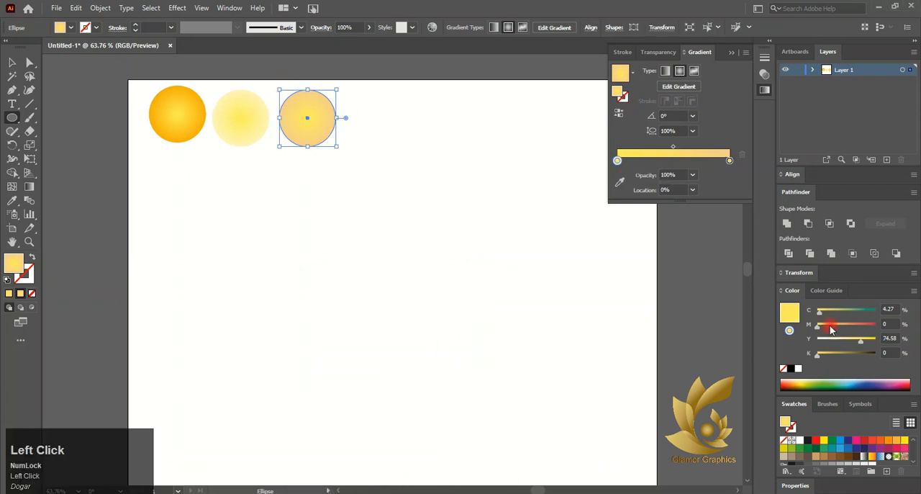
pyautogui.moveTo(860, 342); pyautogui.dragTo(844, 344)
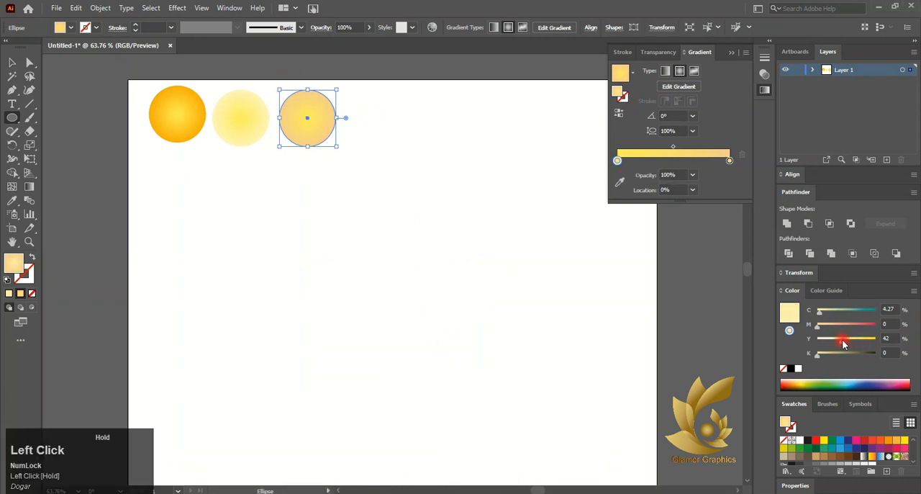
pyautogui.click(442, 200)
pyautogui.click(479, 268)
pyautogui.click(12, 62)
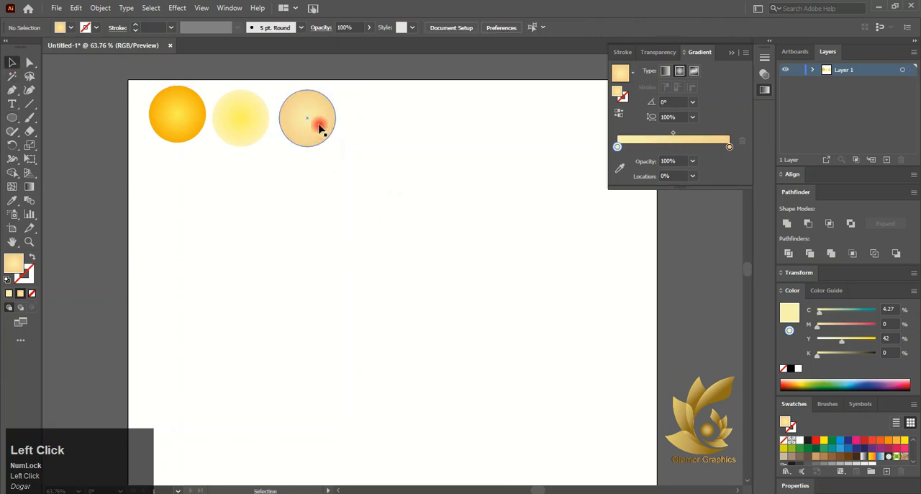
# - Set the gradient's centre stop to Y 36 and draw a horizontal ellipse about 229 pt wide near the artboard's middle
pyautogui.click(507, 286)
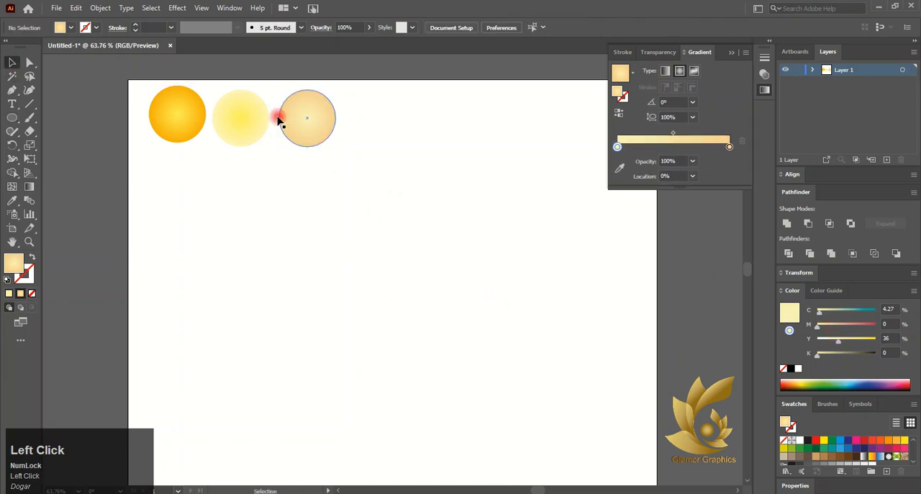
pyautogui.press('l')
pyautogui.moveTo(327, 229); pyautogui.dragTo(481, 340)
pyautogui.moveTo(406, 228); pyautogui.dragTo(404, 236)
pyautogui.click(11, 62)
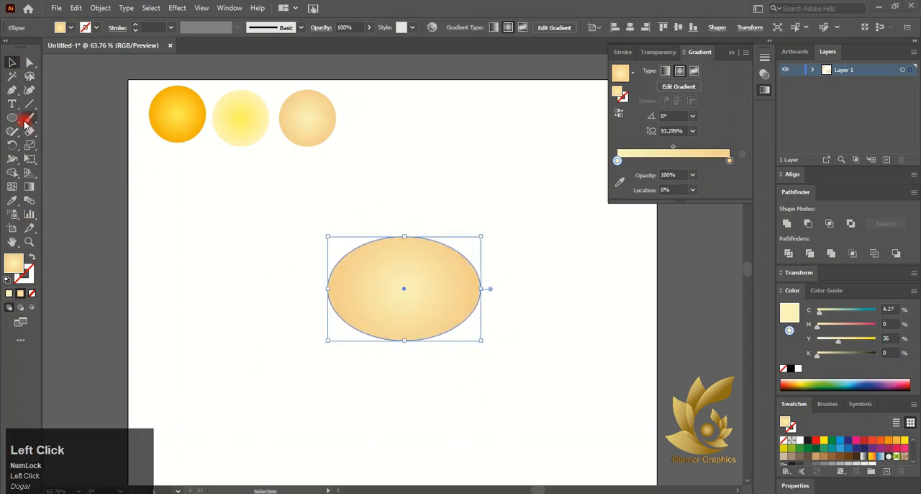
# - Draw an unfilled zigzag crack path with the Pen tool, starting above the ellipse's upper edge and running down across it
pyautogui.click(11, 90)
pyautogui.click(11, 63)
pyautogui.click(293, 262)
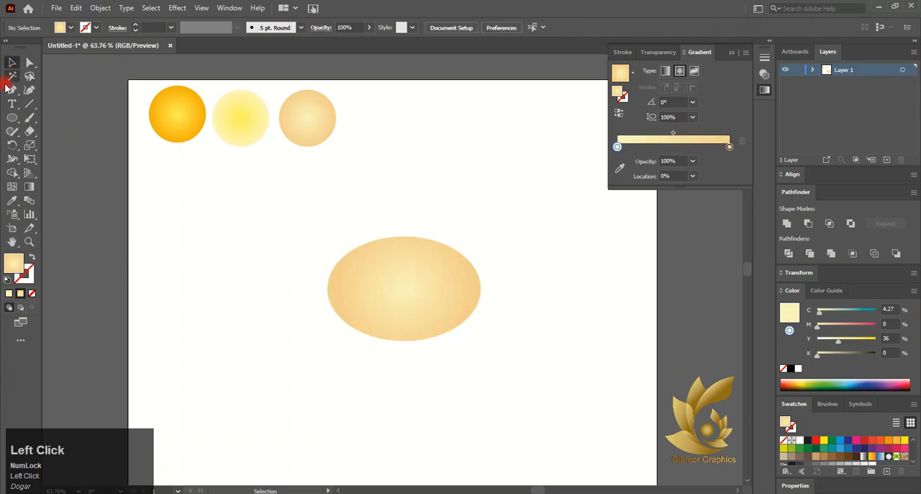
pyautogui.click(10, 88)
pyautogui.scroll(3, 376, 251)
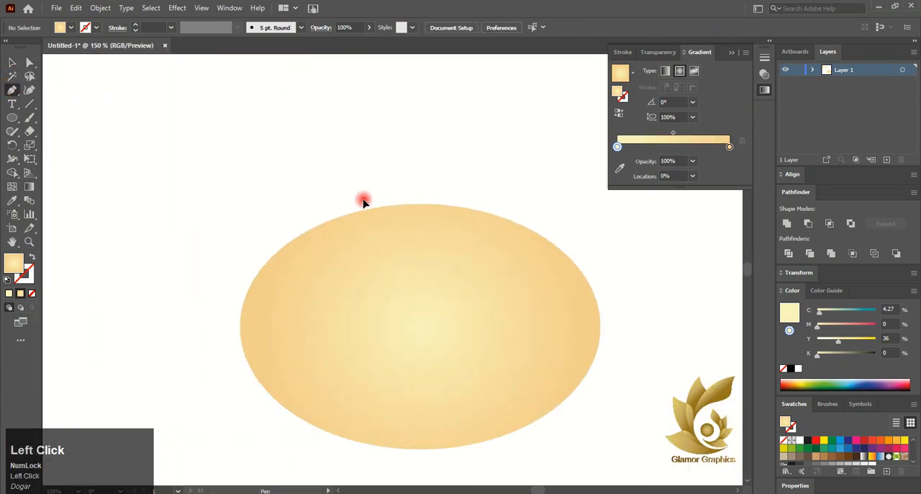
pyautogui.click(363, 199)
pyautogui.click(385, 215)
pyautogui.click(378, 221)
pyautogui.click(389, 235)
pyautogui.click(401, 231)
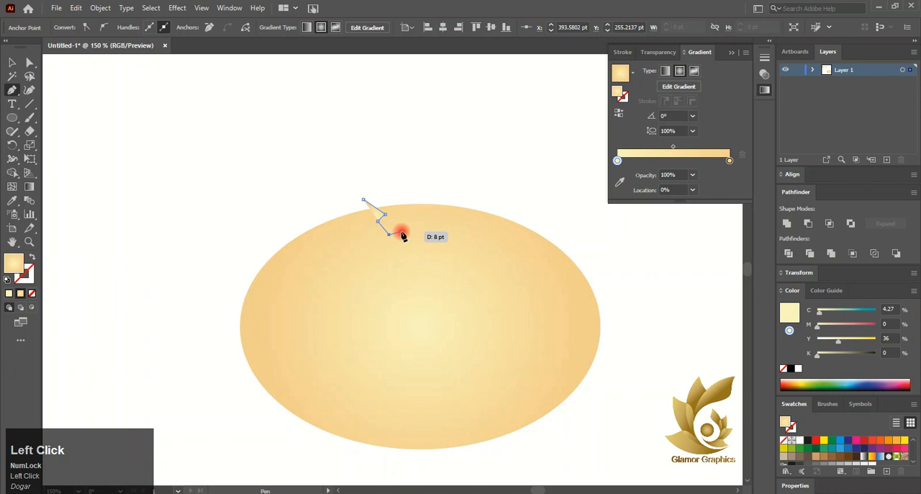
pyautogui.click(31, 293)
pyautogui.click(394, 251)
pyautogui.click(401, 257)
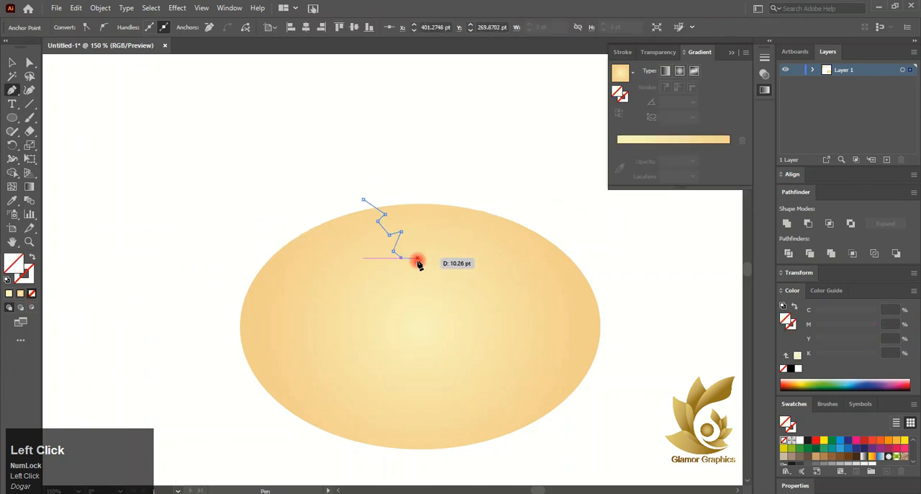
pyautogui.click(417, 258)
pyautogui.click(407, 270)
pyautogui.click(405, 280)
pyautogui.click(421, 280)
pyautogui.click(429, 286)
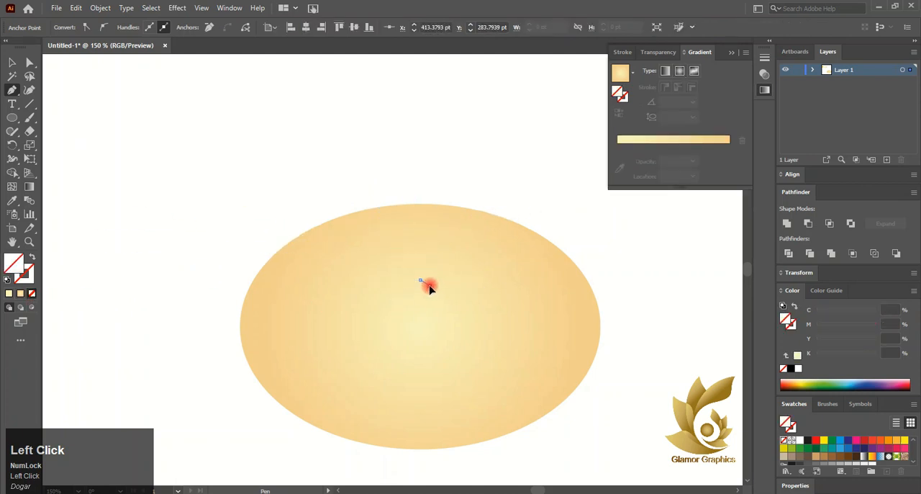
pyautogui.click(418, 297)
pyautogui.click(415, 307)
pyautogui.click(432, 307)
pyautogui.click(429, 324)
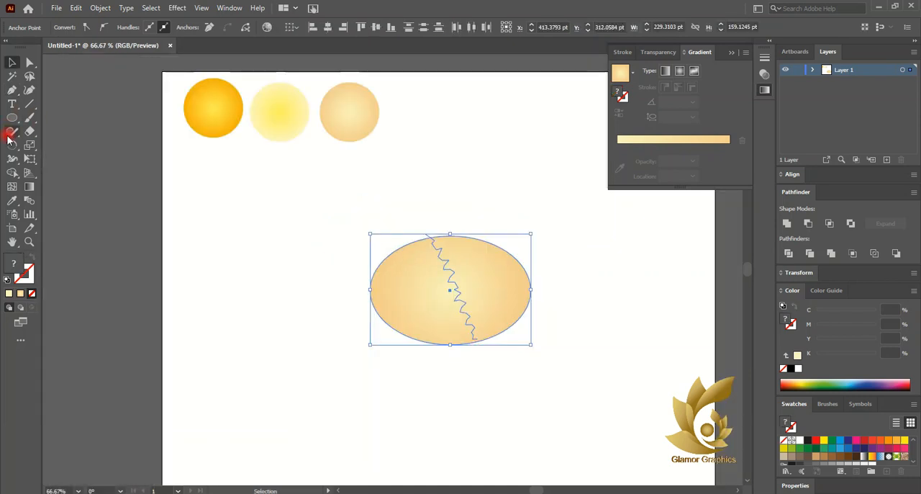
# - Extend the lower end of the zigzag path beyond the ellipse's bottom edge
pyautogui.click(220, 224)
pyautogui.click(11, 91)
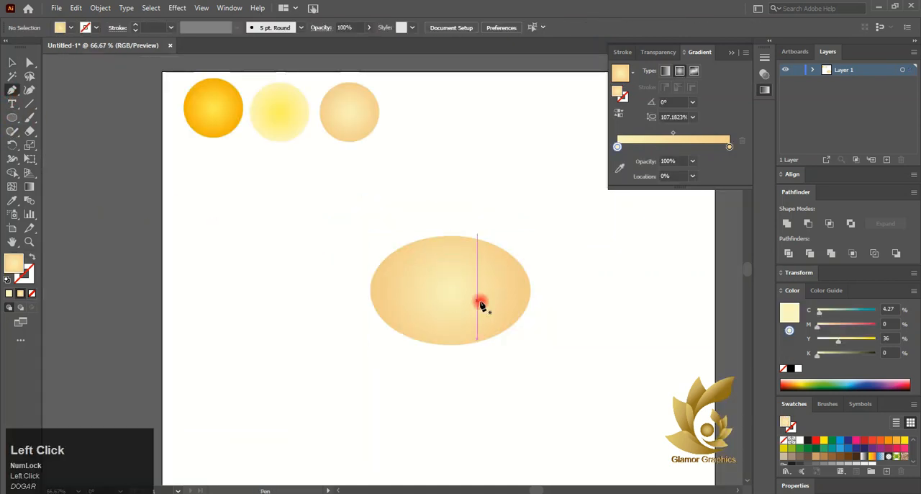
pyautogui.click(477, 344)
pyautogui.scroll(5, 478, 342)
pyautogui.click(467, 364)
pyautogui.click(9, 63)
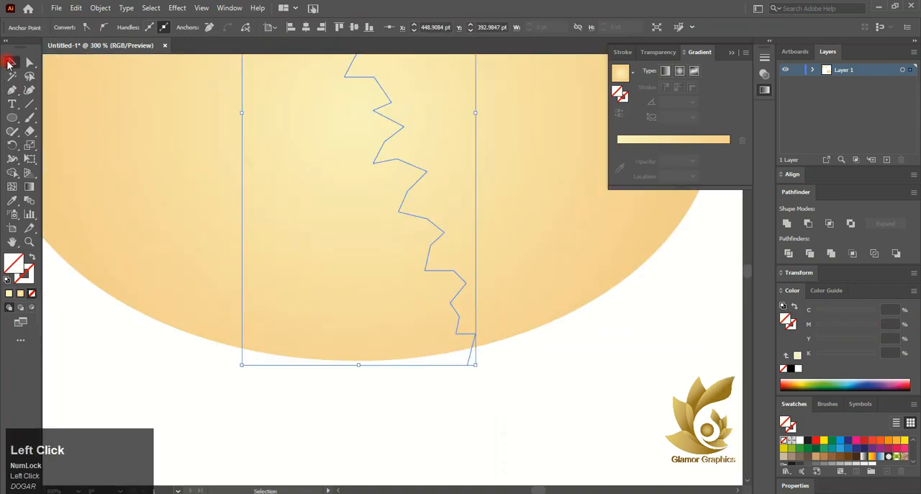
pyautogui.click(263, 396)
pyautogui.scroll(-3, 263, 397)
# - Divide the ellipse along the zigzag path and ungroup the resulting pieces
pyautogui.moveTo(116, 134); pyautogui.dragTo(473, 317)
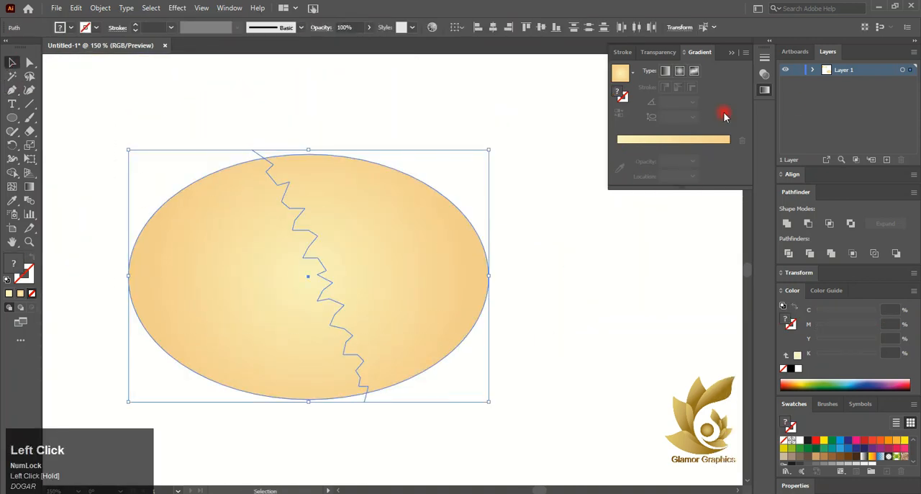
pyautogui.rightClick(386, 304)
pyautogui.click(417, 208)
pyautogui.click(602, 283)
# - Move the right eggshell half away from the left one to leave a gap between the jagged edges
pyautogui.moveTo(450, 295); pyautogui.dragTo(475, 273)
pyautogui.scroll(-3, 498, 290)
pyautogui.click(493, 288)
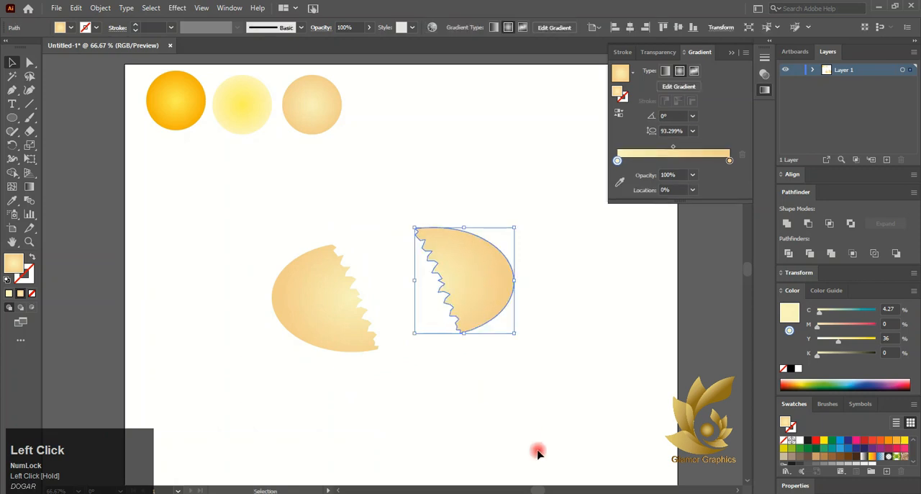
# - Rotate the left shell half about 22° counter-clockwise and the right half clockwise, so their jagged edges form an open V
pyautogui.moveTo(465, 228); pyautogui.dragTo(485, 251)
pyautogui.click(309, 259)
pyautogui.moveTo(329, 239); pyautogui.dragTo(308, 242)
pyautogui.moveTo(318, 314); pyautogui.dragTo(330, 297)
pyautogui.click(447, 300)
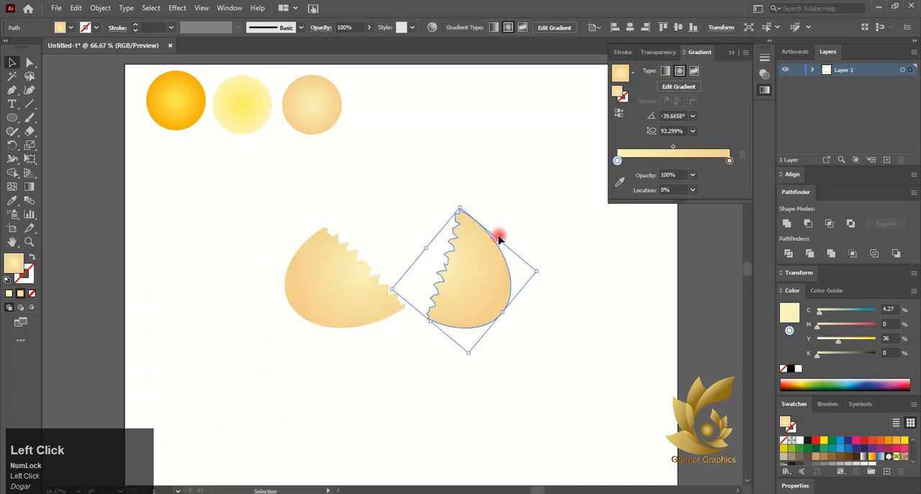
pyautogui.moveTo(502, 234); pyautogui.dragTo(504, 259)
pyautogui.click(418, 373)
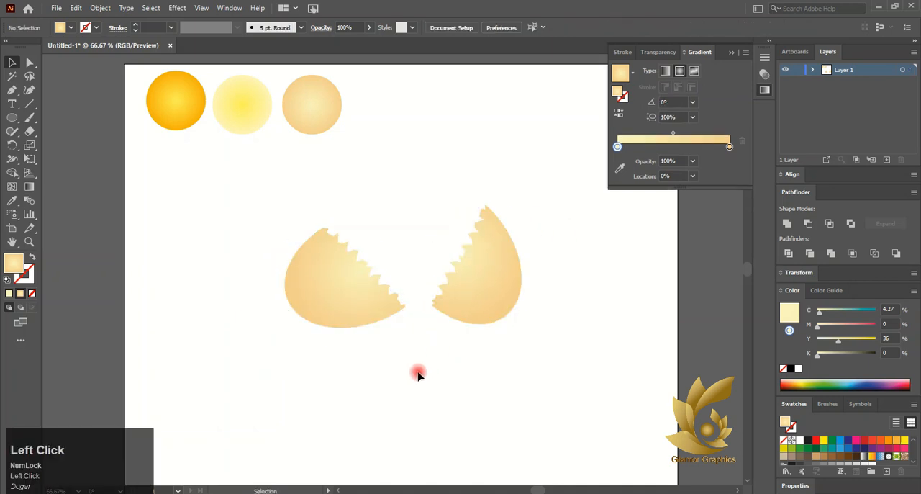
# - Start a Pen path at the left shell half's upper tip and place the first jagged points above its broken edge
pyautogui.scroll(2, 439, 309)
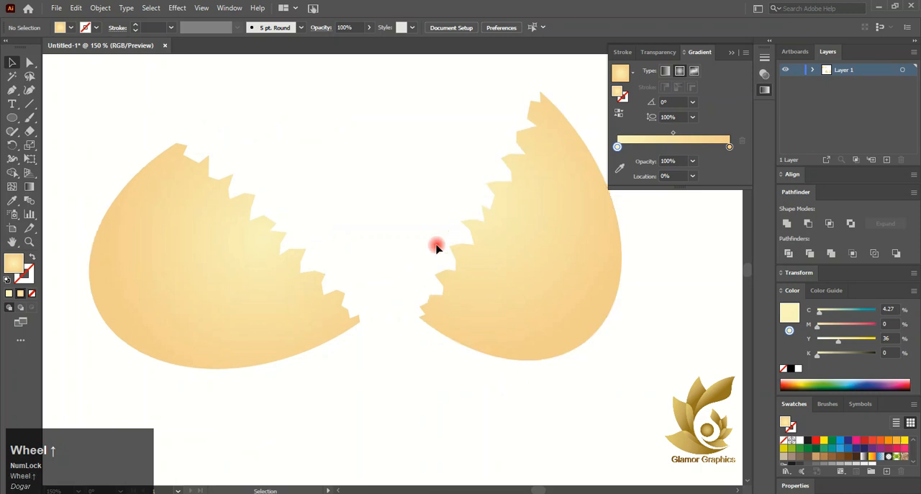
pyautogui.click(249, 238)
pyautogui.scroll(-1, 253, 230)
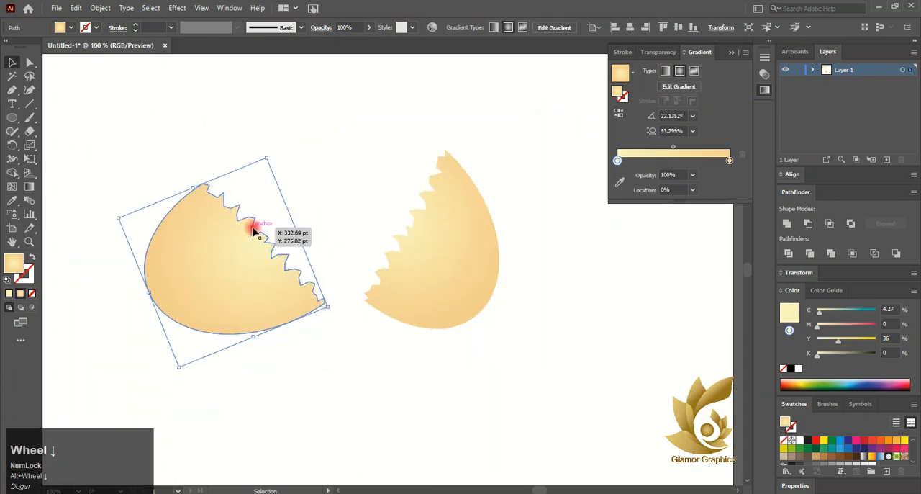
pyautogui.click(243, 182)
pyautogui.press('p')
pyautogui.scroll(2, 180, 206)
pyautogui.click(187, 209)
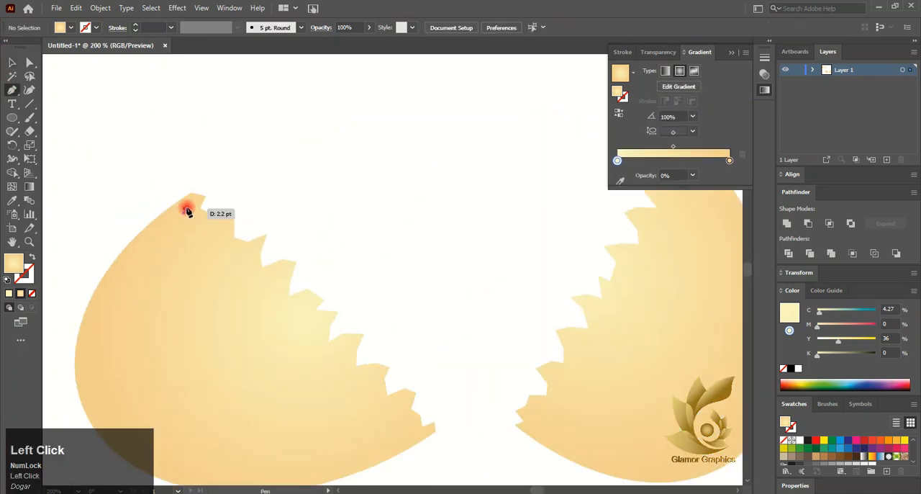
pyautogui.click(199, 174)
pyautogui.click(217, 165)
pyautogui.click(229, 176)
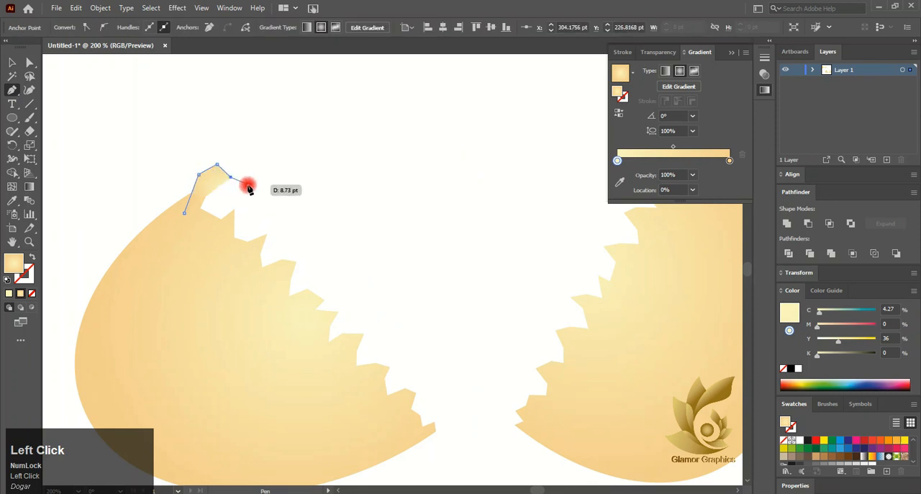
# - Continue the left inner piece's jagged outline along the outside of the broken edge down to the shell's lower tip
pyautogui.click(255, 179)
pyautogui.click(261, 203)
pyautogui.click(294, 201)
pyautogui.click(300, 222)
pyautogui.click(354, 231)
pyautogui.click(366, 276)
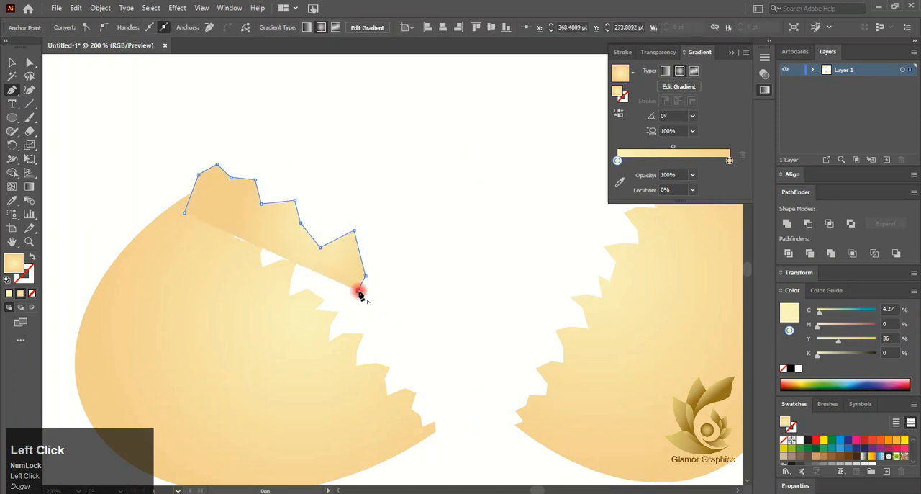
pyautogui.click(407, 339)
pyautogui.click(396, 354)
pyautogui.click(447, 367)
pyautogui.click(430, 387)
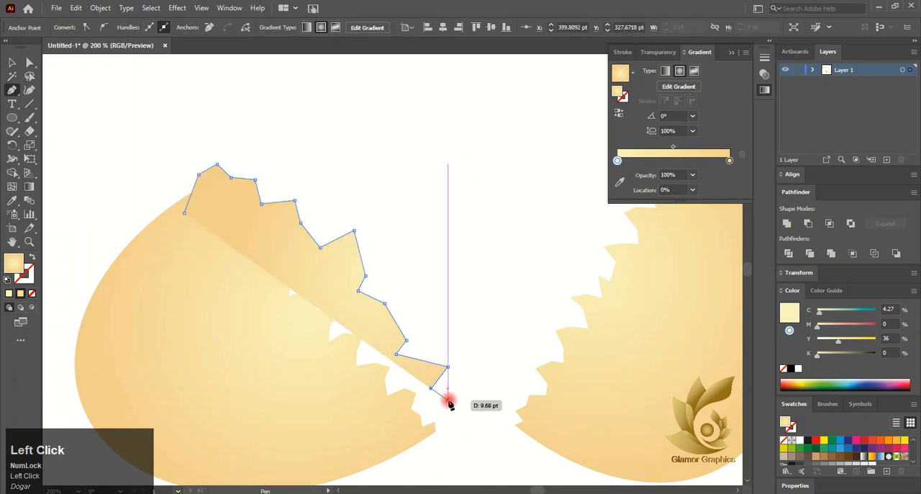
pyautogui.click(442, 418)
# - Close the left inner piece's outline with a sweeping line through the shell's interior and send it behind the shell half
pyautogui.click(380, 418)
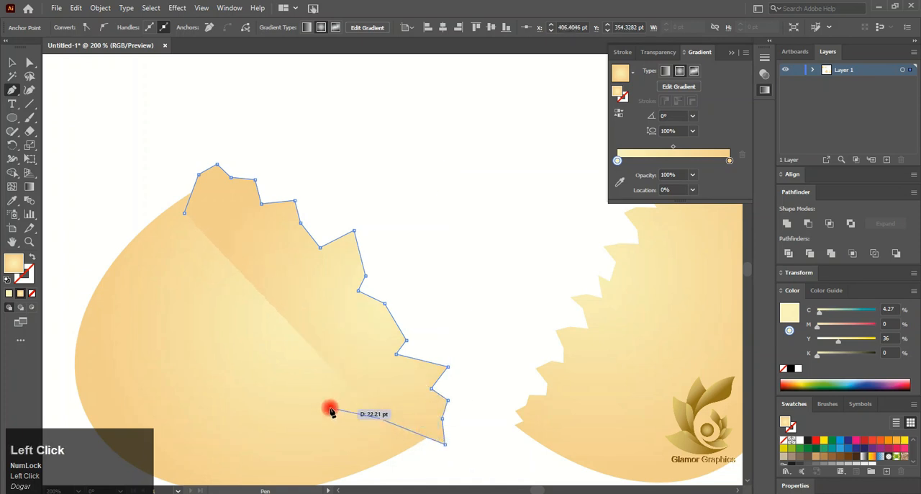
pyautogui.click(293, 392)
pyautogui.click(218, 335)
pyautogui.click(27, 64)
pyautogui.click(264, 214)
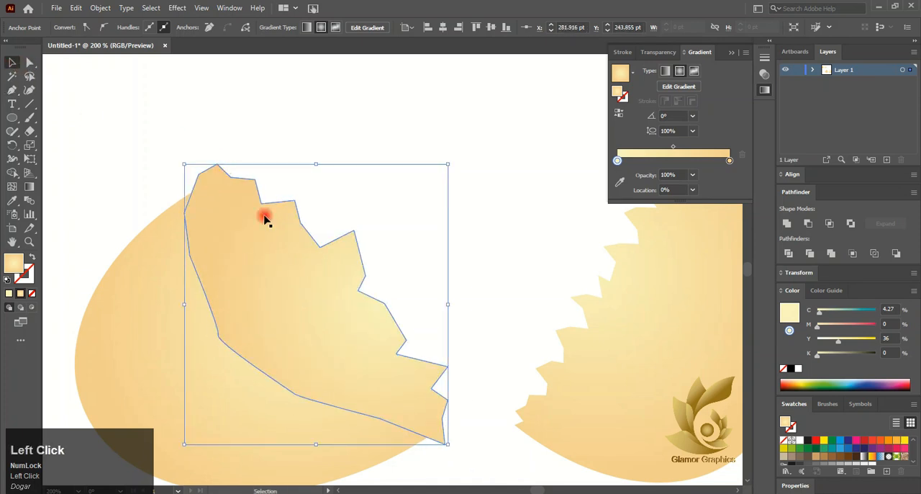
pyautogui.rightClick(264, 215)
pyautogui.click(422, 470)
pyautogui.scroll(-1, 317, 306)
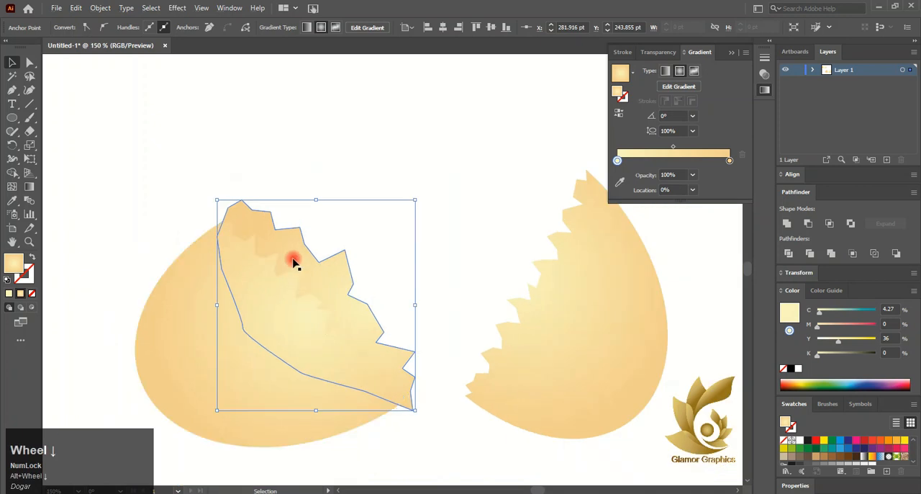
pyautogui.click(295, 245)
pyautogui.scroll(3, 90, 212)
pyautogui.scroll(-1, 150, 232)
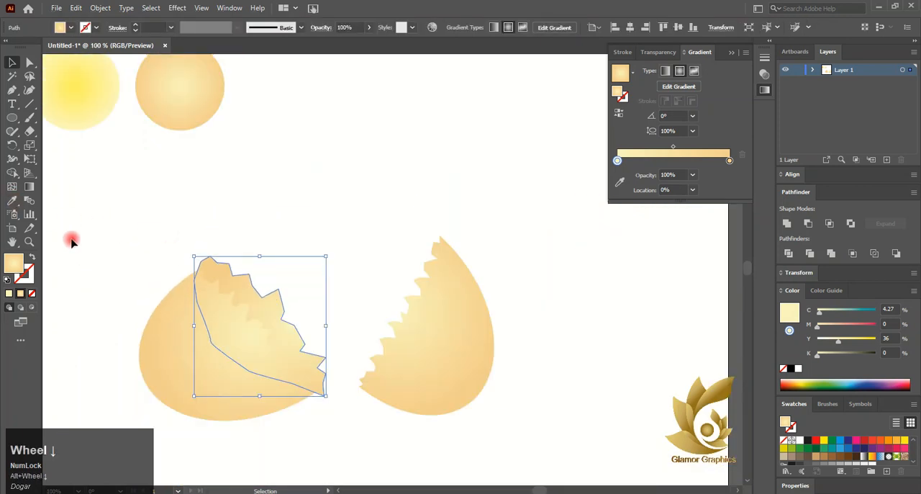
# - Copy the pale yellow sample circle's radial gradient onto the left inner piece with the Eyedropper
pyautogui.click(12, 200)
pyautogui.click(73, 95)
pyautogui.click(11, 63)
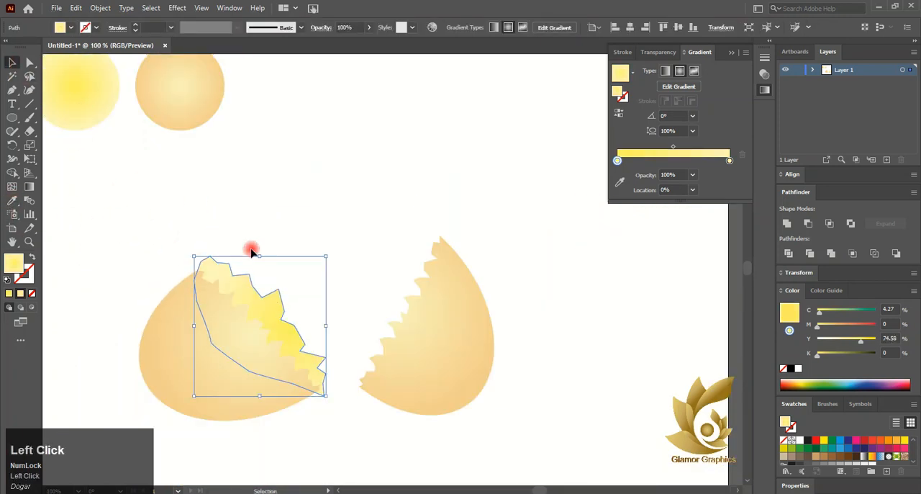
# - Set the yellow value of the left inner piece's first gradient stop to 5% and reverse the gradient
pyautogui.hscroll(-3, 252, 261)
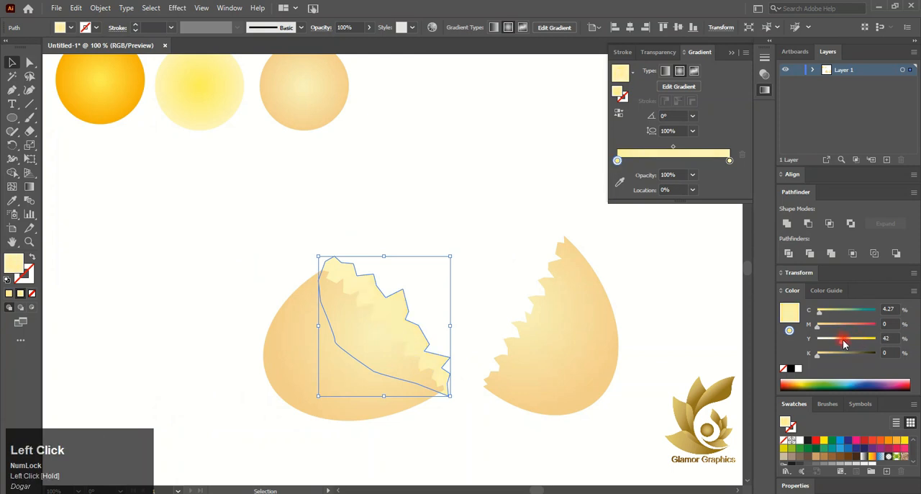
pyautogui.scroll(-1, 469, 245)
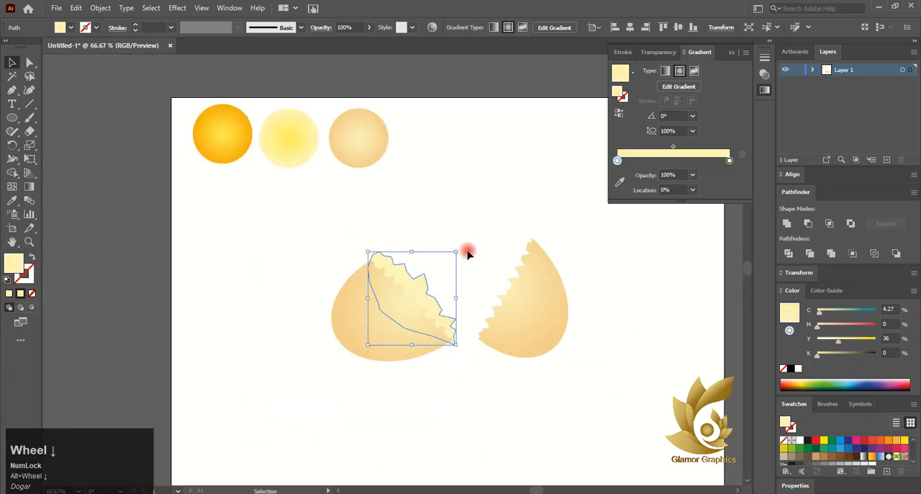
pyautogui.click(479, 251)
pyautogui.click(427, 294)
pyautogui.hscroll(1, 426, 294)
pyautogui.scroll(-1, 426, 294)
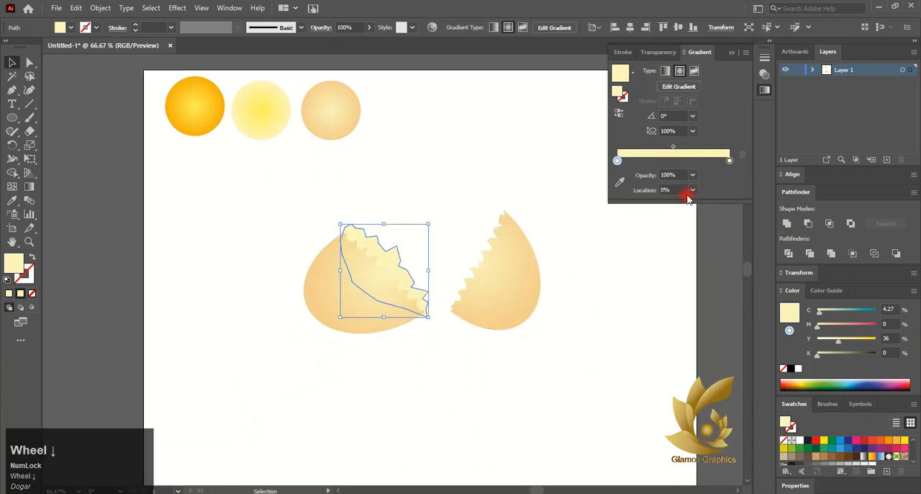
pyautogui.click(840, 342)
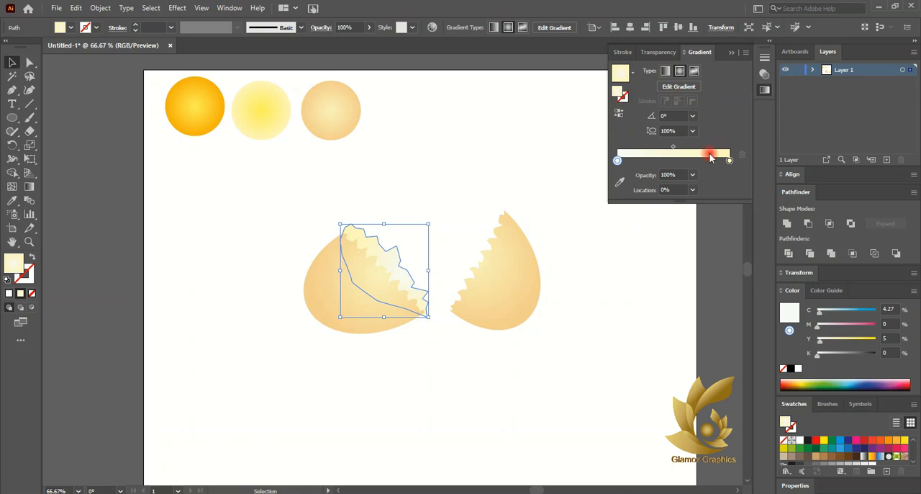
pyautogui.click(617, 112)
pyautogui.click(514, 171)
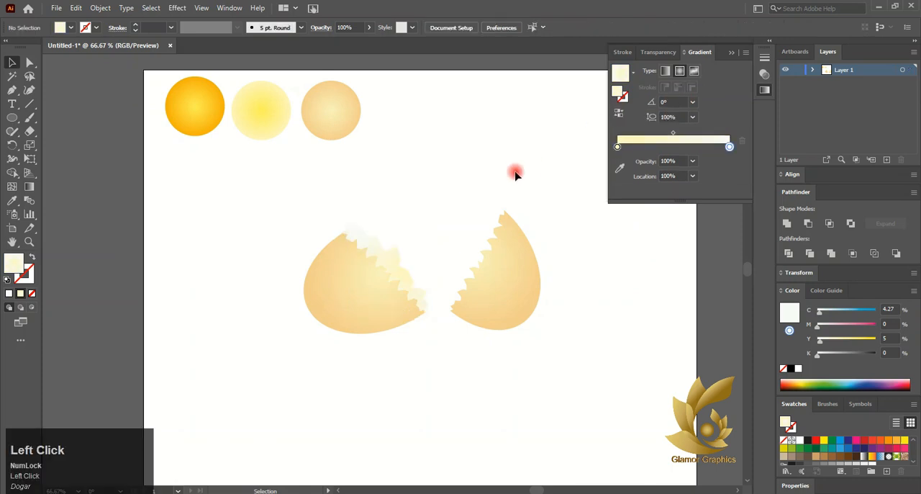
# - Angle the left inner piece's radial gradient about -30.5° with the Gradient tool, centre it by the broken edge, and remove the extra colour stop
pyautogui.click(386, 261)
pyautogui.click(29, 184)
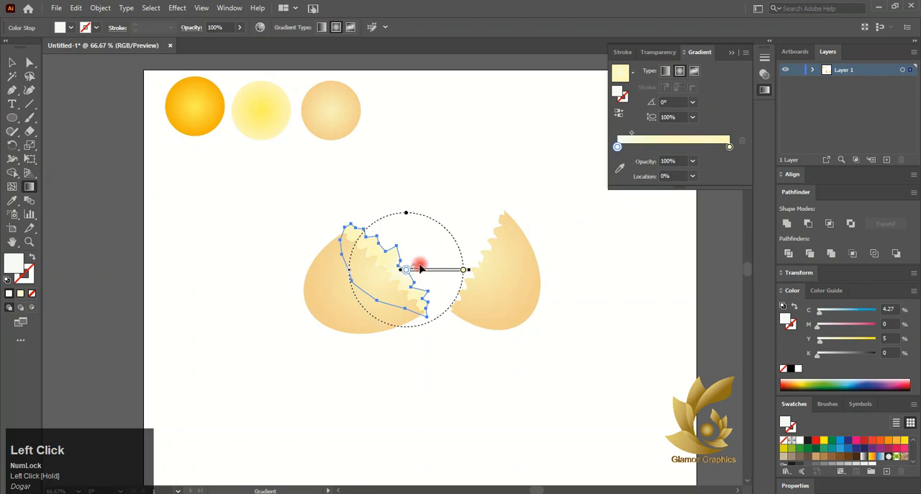
pyautogui.moveTo(421, 268)
pyautogui.mouseDown()
pyautogui.moveTo(411, 259)
pyautogui.moveTo(420, 272)
pyautogui.mouseUp()
pyautogui.scroll(3, 377, 282)
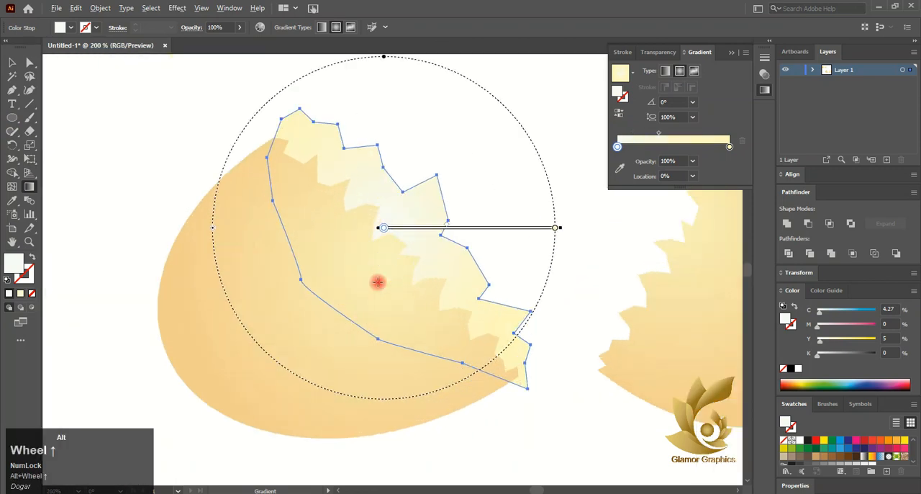
pyautogui.moveTo(324, 189); pyautogui.dragTo(489, 288)
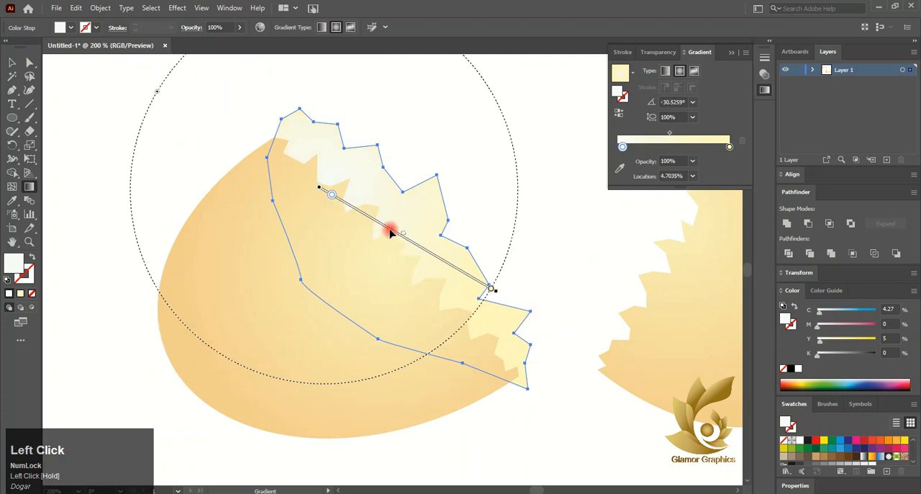
pyautogui.moveTo(389, 233); pyautogui.dragTo(475, 276)
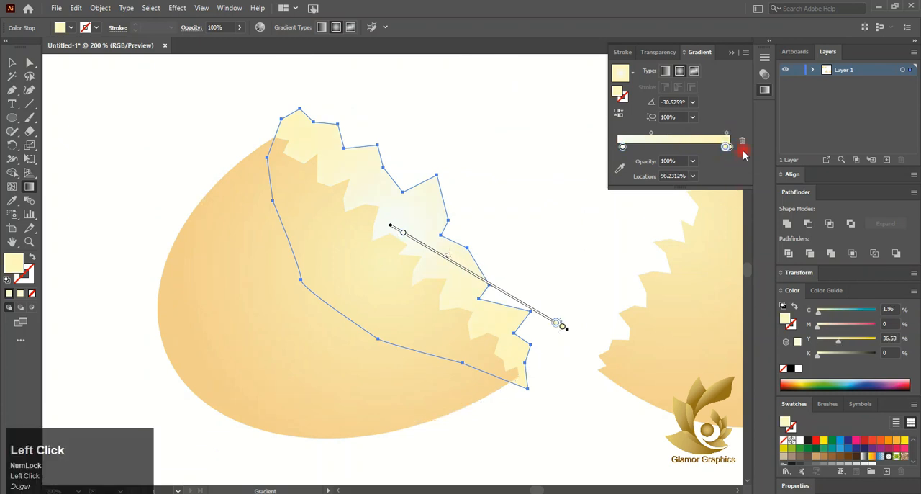
pyautogui.click(740, 141)
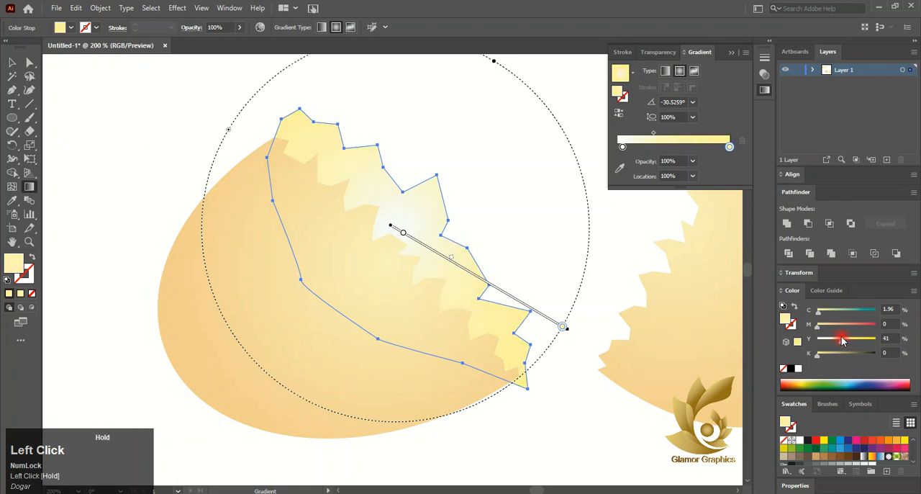
pyautogui.click(11, 200)
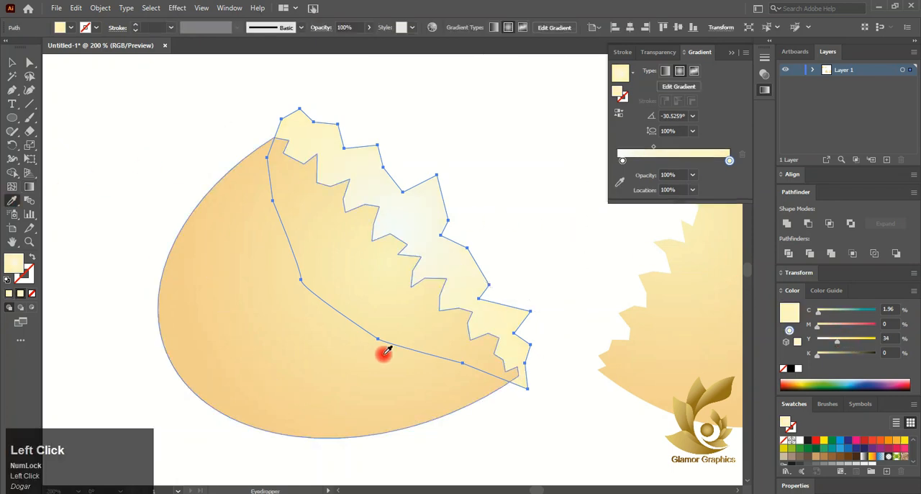
pyautogui.click(382, 353)
pyautogui.hotkey('ctrl', 'z')
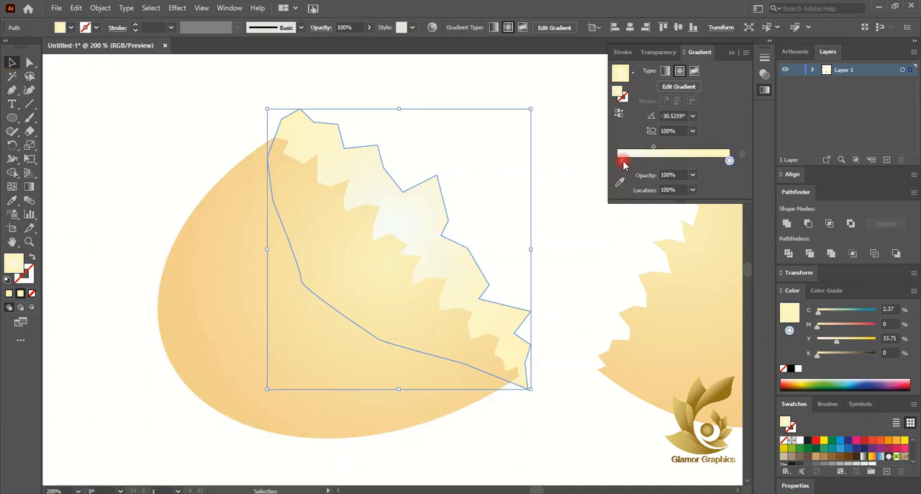
# - Move the left inner piece's near-white gradient stop to the start of the ramp and clear the selection
pyautogui.moveTo(622, 159); pyautogui.dragTo(611, 160)
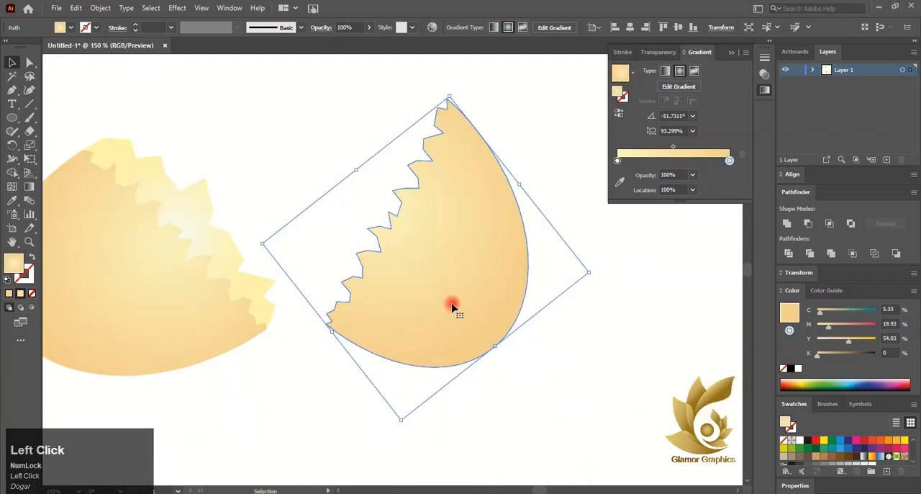
pyautogui.scroll(-1, 452, 307)
pyautogui.moveTo(452, 307); pyautogui.dragTo(455, 305)
pyautogui.click(226, 102)
# - Start a Pen path at the right shell half's lower tip and place jagged points upward beside its broken edge
pyautogui.click(15, 87)
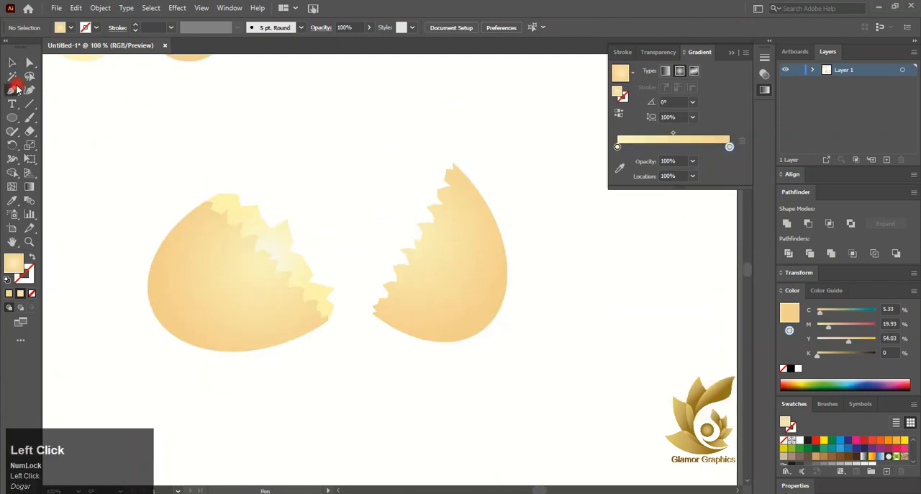
pyautogui.scroll(4, 380, 315)
pyautogui.moveTo(382, 309); pyautogui.dragTo(341, 318)
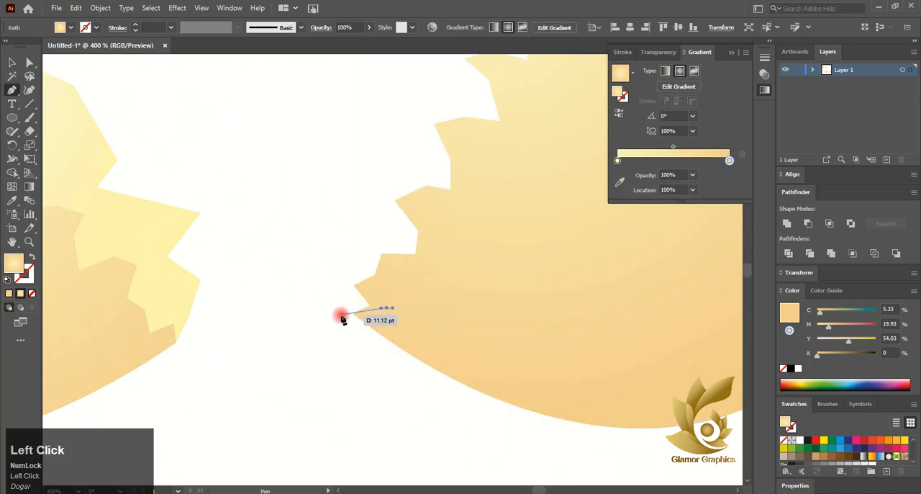
pyautogui.click(332, 317)
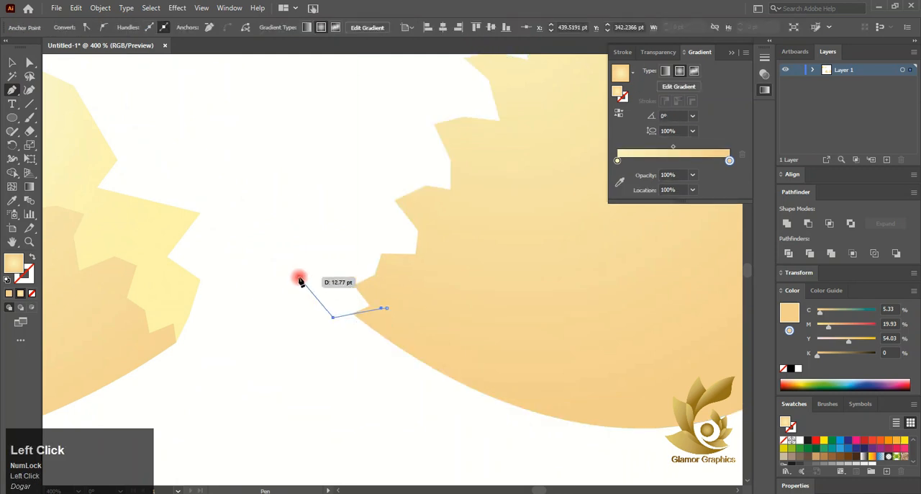
pyautogui.click(340, 226)
pyautogui.click(372, 226)
pyautogui.click(335, 173)
pyautogui.click(377, 159)
pyautogui.click(395, 142)
pyautogui.click(378, 107)
# - Continue the right inner piece's jagged outline upward past the middle of the broken edge
pyautogui.scroll(1, 377, 109)
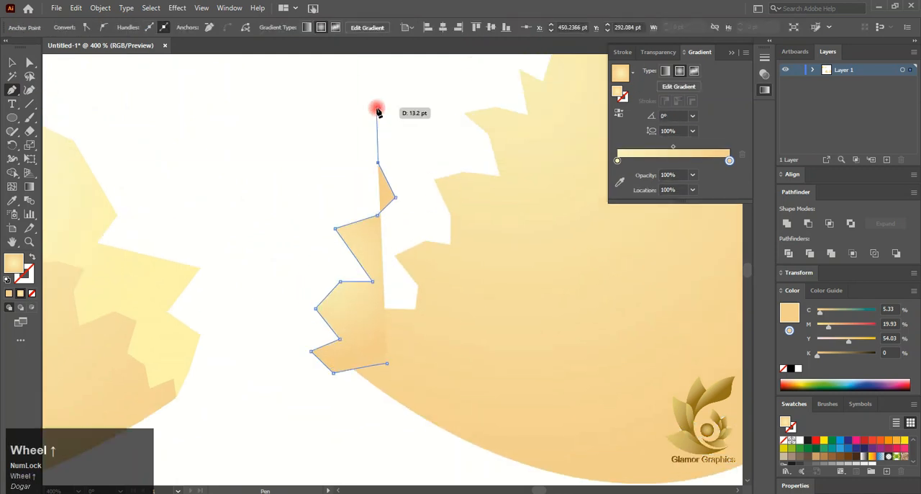
pyautogui.click(388, 128)
pyautogui.click(425, 150)
pyautogui.click(424, 98)
pyautogui.scroll(2, 423, 95)
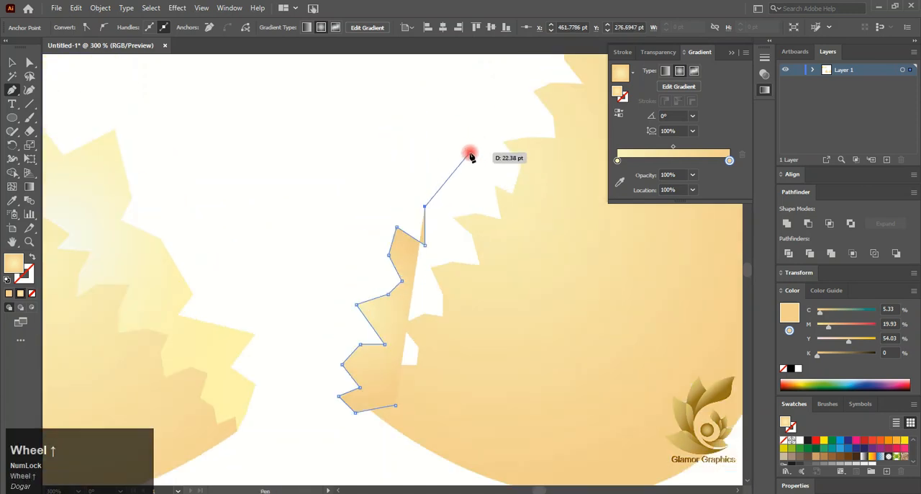
pyautogui.click(469, 153)
pyautogui.click(460, 129)
pyautogui.click(475, 108)
pyautogui.click(501, 108)
pyautogui.click(477, 67)
# - Add larger jagged teeth to the right inner piece's outline up to just below the shell's upper tip
pyautogui.hscroll(2, 477, 68)
pyautogui.scroll(3, 477, 68)
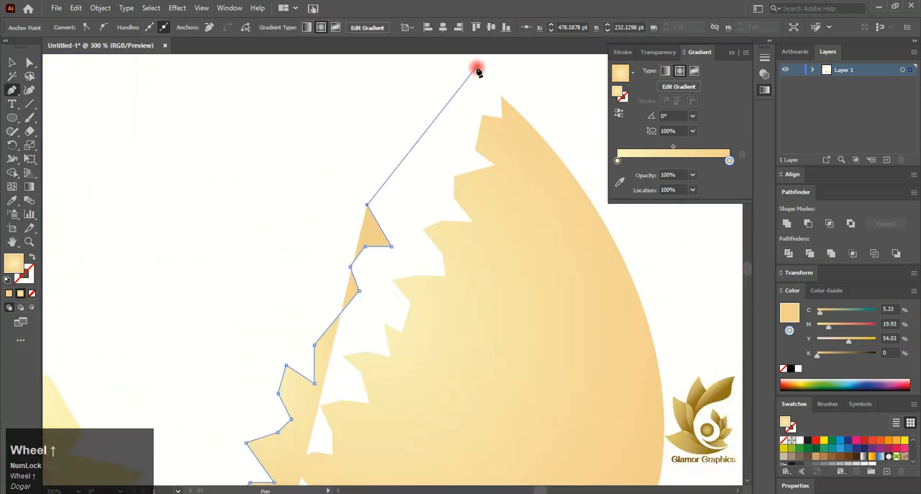
pyautogui.click(433, 164)
pyautogui.click(376, 128)
pyautogui.click(414, 112)
pyautogui.click(440, 118)
pyautogui.click(452, 87)
pyautogui.click(469, 91)
pyautogui.click(493, 75)
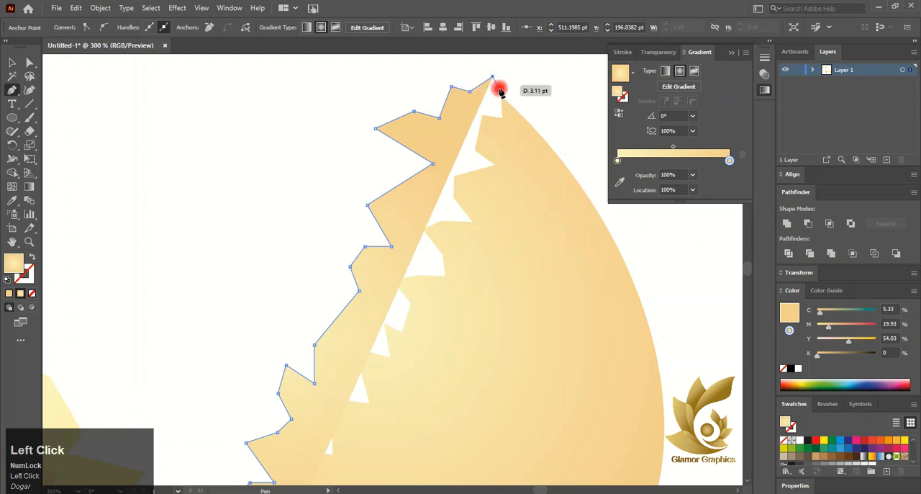
pyautogui.click(520, 135)
pyautogui.hotkey('ctrl', 'z')
pyautogui.hotkey('ctrl', 'z')
pyautogui.hotkey('ctrl', 'z')
pyautogui.hotkey('ctrl', 'z')
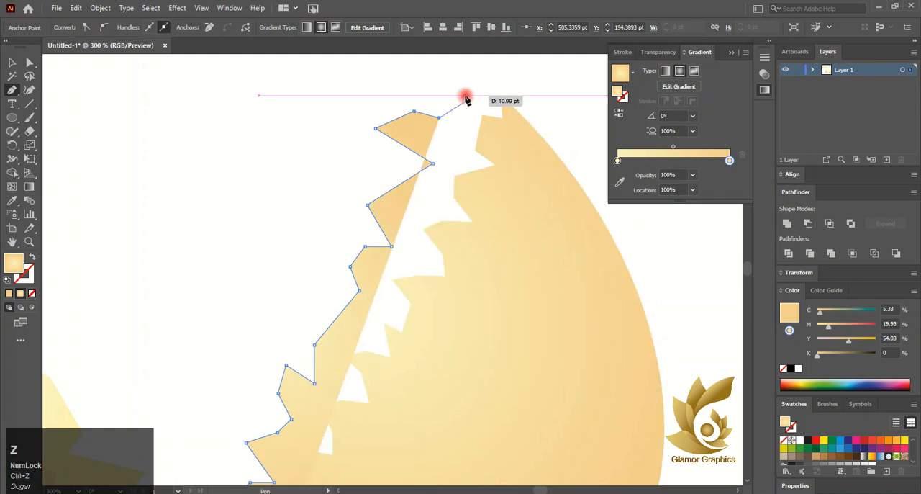
# - Finish the right inner piece's outline over the shell's upper tip and down through the shell's interior toward the starting point
pyautogui.click(466, 99)
pyautogui.click(466, 83)
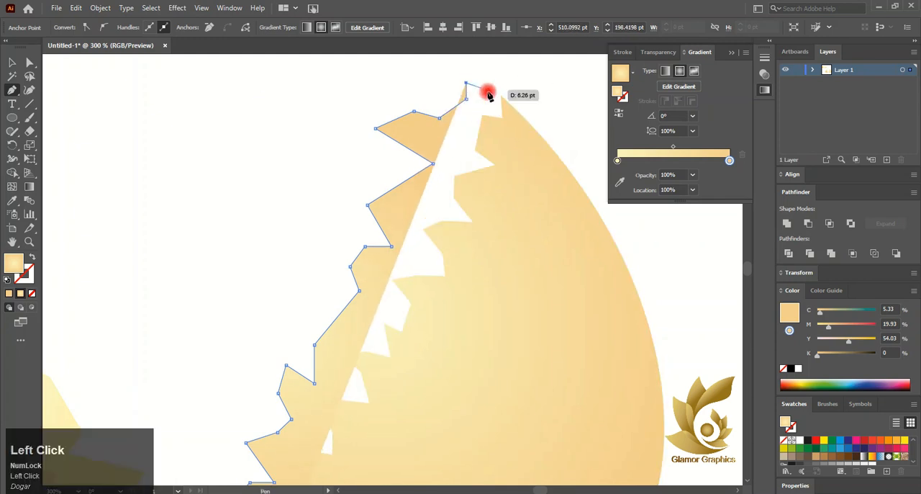
pyautogui.click(501, 96)
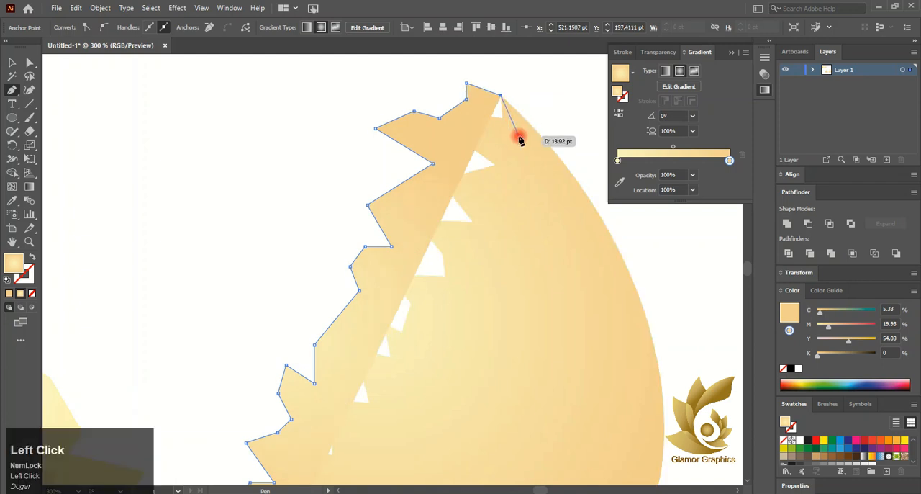
pyautogui.click(521, 139)
pyautogui.scroll(-3, 523, 162)
pyautogui.click(522, 208)
pyautogui.click(507, 270)
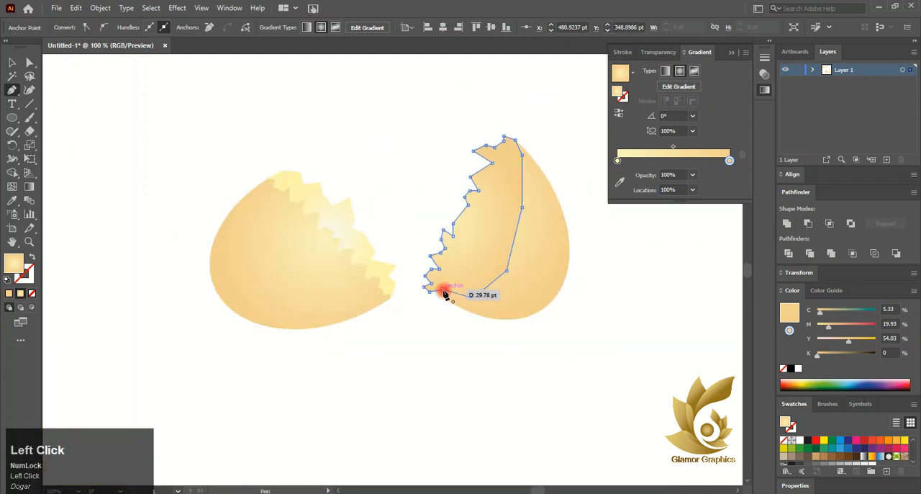
# - Send the new right inner piece to the back, behind the right shell half
pyautogui.click(13, 63)
pyautogui.click(487, 247)
pyautogui.rightClick(483, 229)
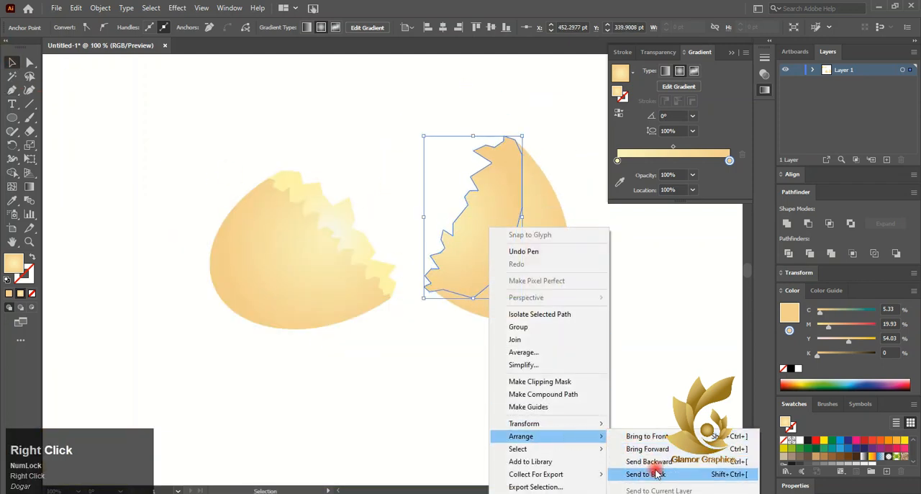
pyautogui.click(654, 471)
# - Apply the left inner piece's radial gradient to the right inner piece by sampling it with the Eyedropper
pyautogui.click(12, 201)
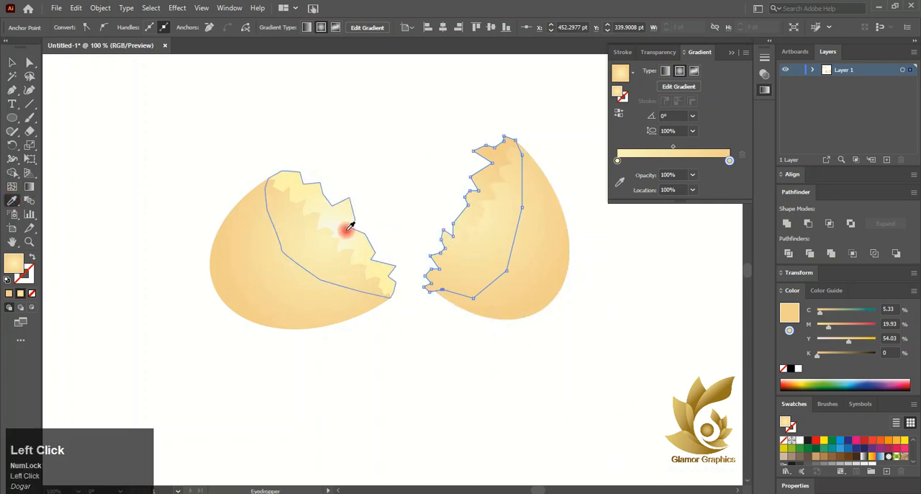
pyautogui.click(348, 227)
pyautogui.click(285, 157)
# - Lower the right inner piece's tip anchor and pull the anchors of its uppermost tooth closer to the shell
pyautogui.click(487, 189)
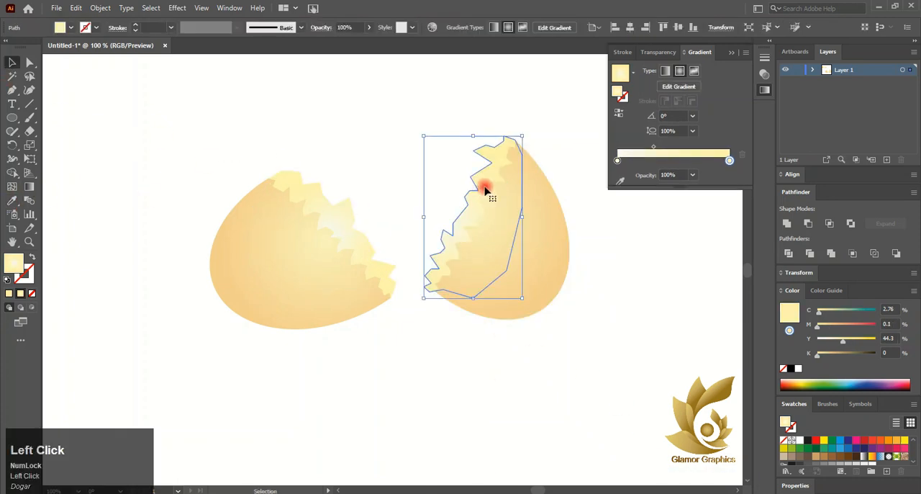
pyautogui.click(29, 65)
pyautogui.keyDown('alt'); pyautogui.scroll(3, 511, 133); pyautogui.keyUp('alt')
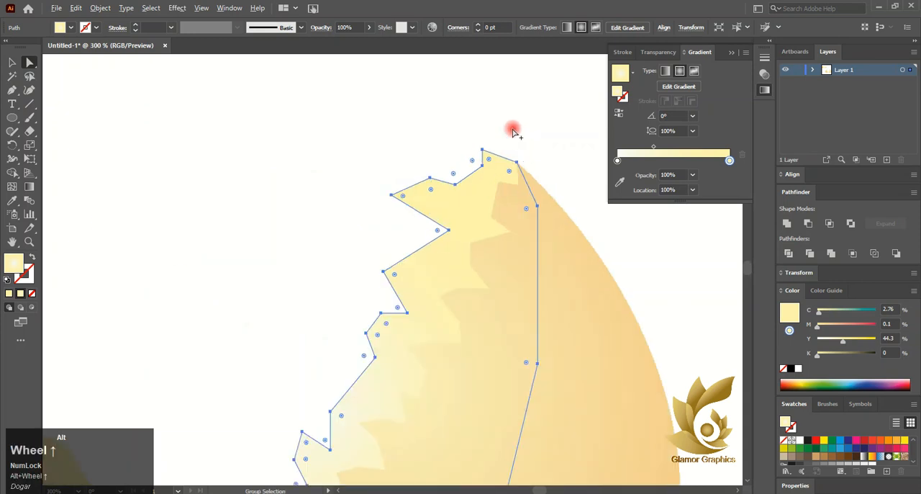
pyautogui.moveTo(482, 151); pyautogui.dragTo(486, 155)
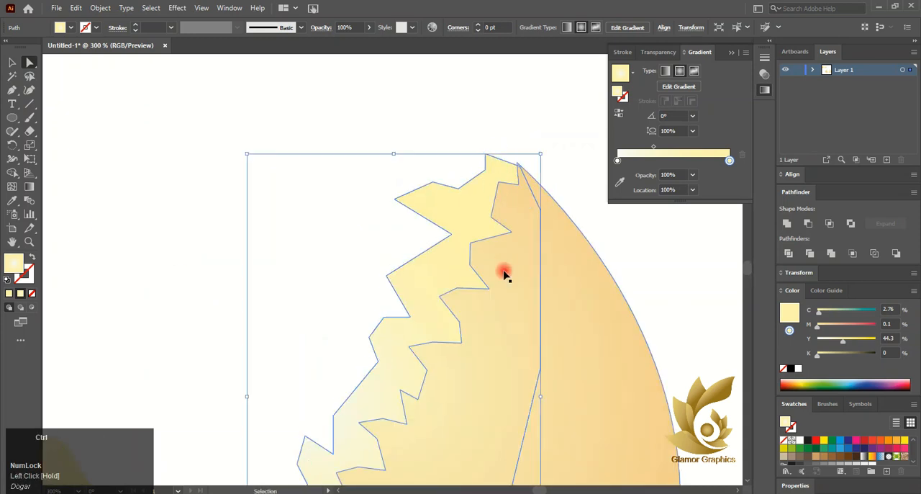
pyautogui.hotkey('ctrl', 'z')
pyautogui.click(483, 151)
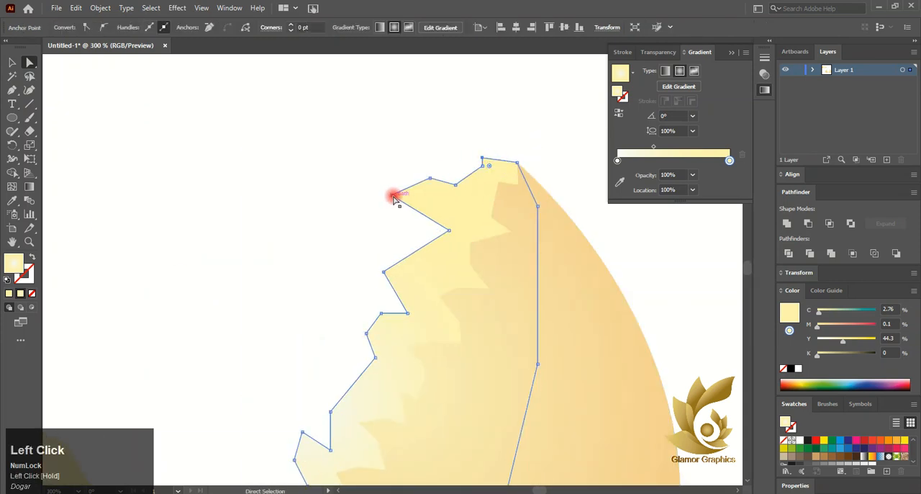
pyautogui.moveTo(395, 198); pyautogui.dragTo(438, 181)
pyautogui.click(584, 426)
# - Reposition the two lowest jagged anchors of the right inner piece near the shell's lower tip and clear the selection
pyautogui.scroll(-3, 448, 303)
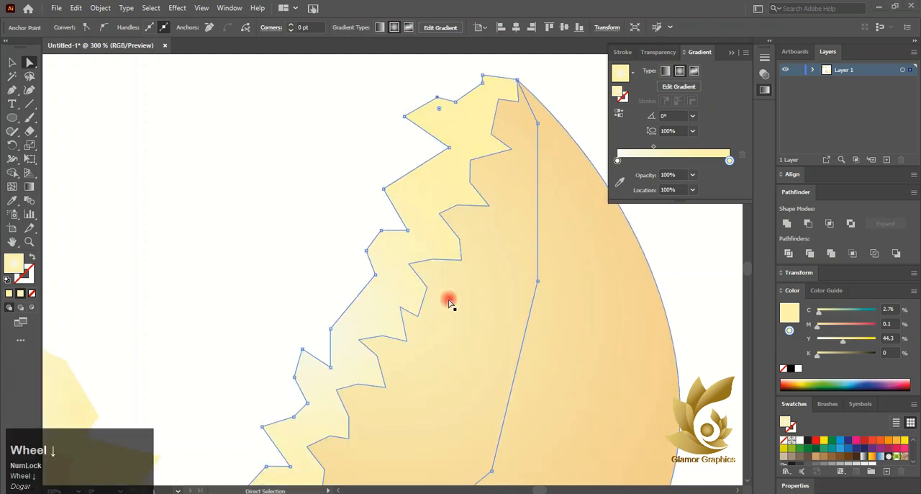
pyautogui.keyDown('alt'); pyautogui.scroll(-2, 353, 391); pyautogui.keyUp('alt')
pyautogui.keyDown('alt'); pyautogui.scroll(5, 356, 427); pyautogui.keyUp('alt')
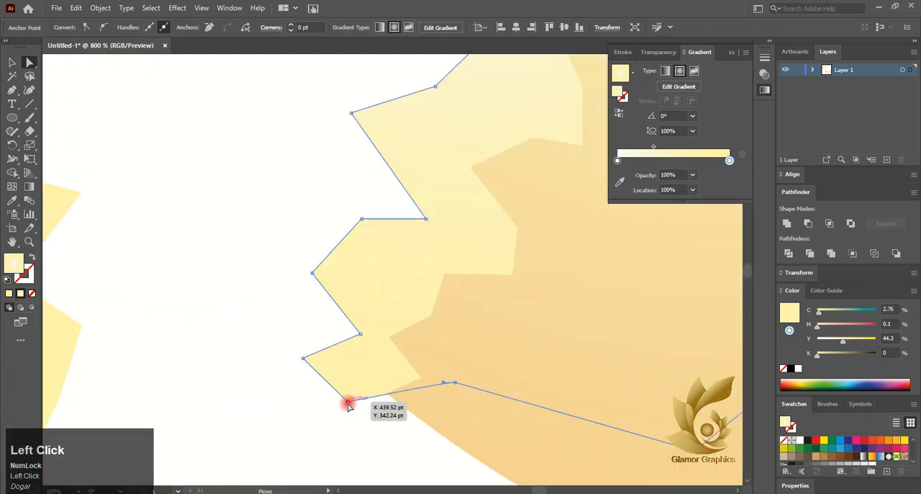
pyautogui.moveTo(348, 405)
pyautogui.mouseDown()
pyautogui.moveTo(348, 396)
pyautogui.moveTo(339, 401)
pyautogui.mouseUp()
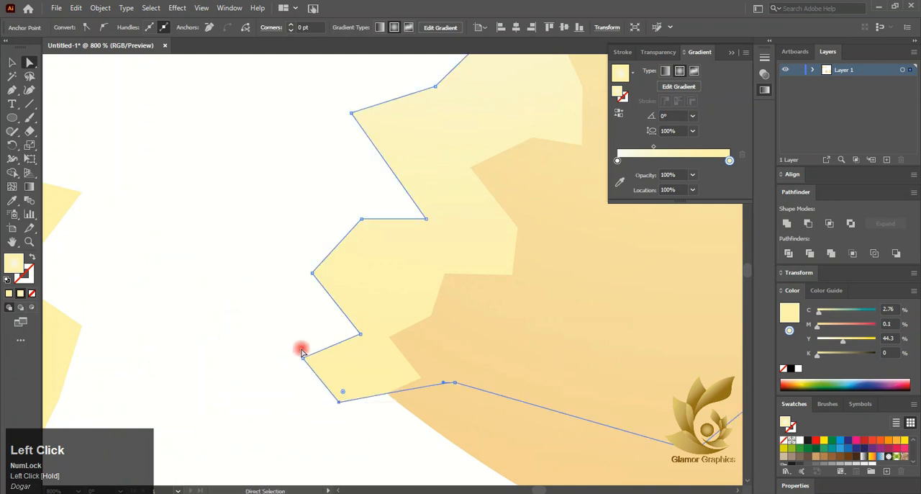
pyautogui.moveTo(303, 362); pyautogui.dragTo(316, 350)
pyautogui.keyDown('alt'); pyautogui.scroll(-5, 368, 349); pyautogui.keyUp('alt')
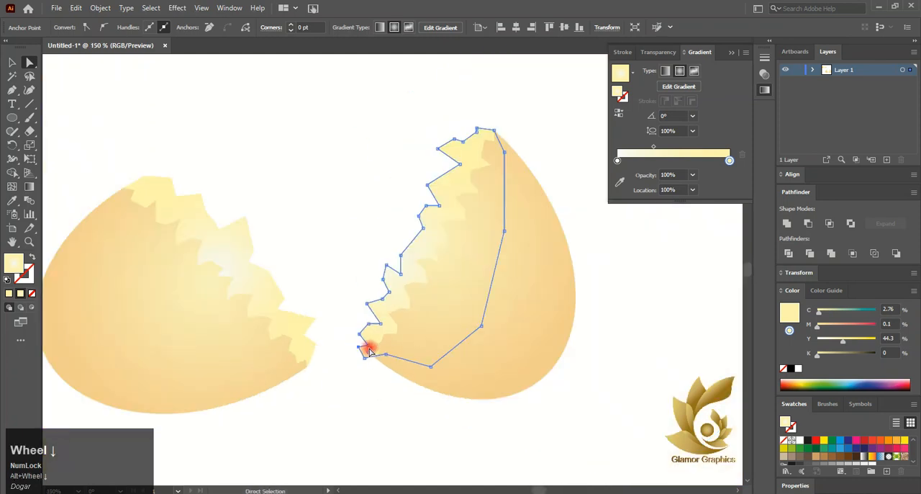
pyautogui.click(292, 94)
# - Redraw the right inner piece's radial gradient from the middle of its broken edge toward the shell's interior
pyautogui.click(397, 271)
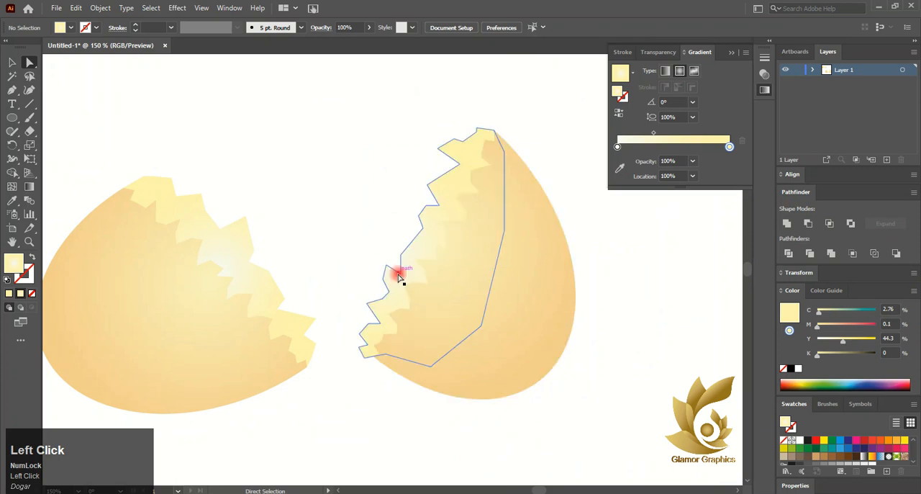
pyautogui.click(29, 186)
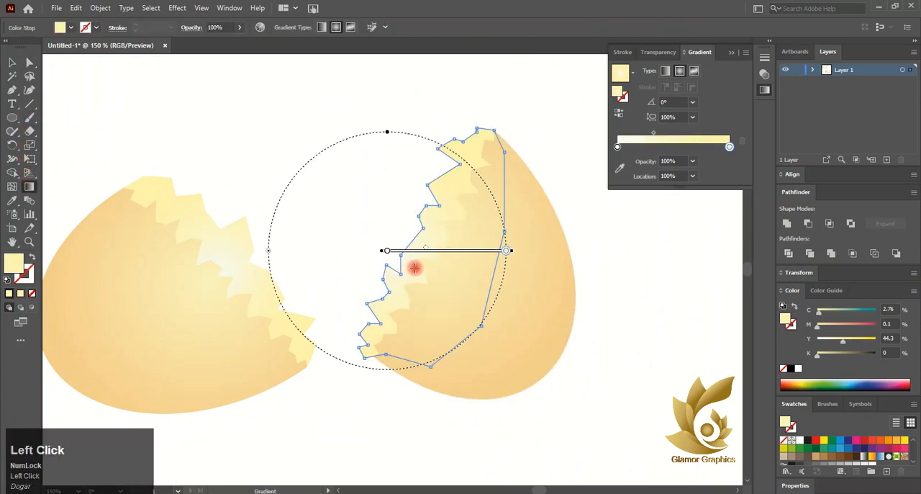
pyautogui.moveTo(425, 237)
pyautogui.mouseDown()
pyautogui.moveTo(519, 271)
pyautogui.moveTo(508, 274)
pyautogui.mouseUp()
# - Redraw the left inner piece's radial gradient diagonally inward from its broken edge at about -138° and clear the selection
pyautogui.click(16, 65)
pyautogui.click(177, 191)
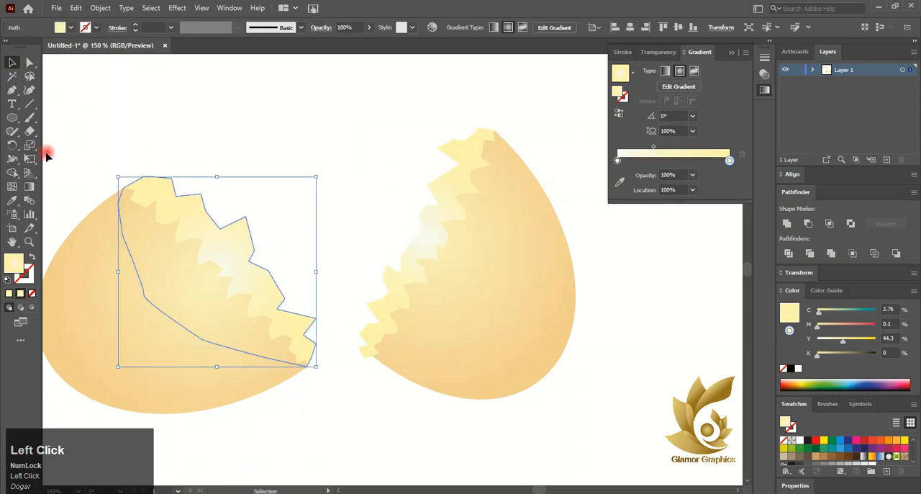
pyautogui.click(30, 188)
pyautogui.moveTo(238, 240); pyautogui.dragTo(143, 316)
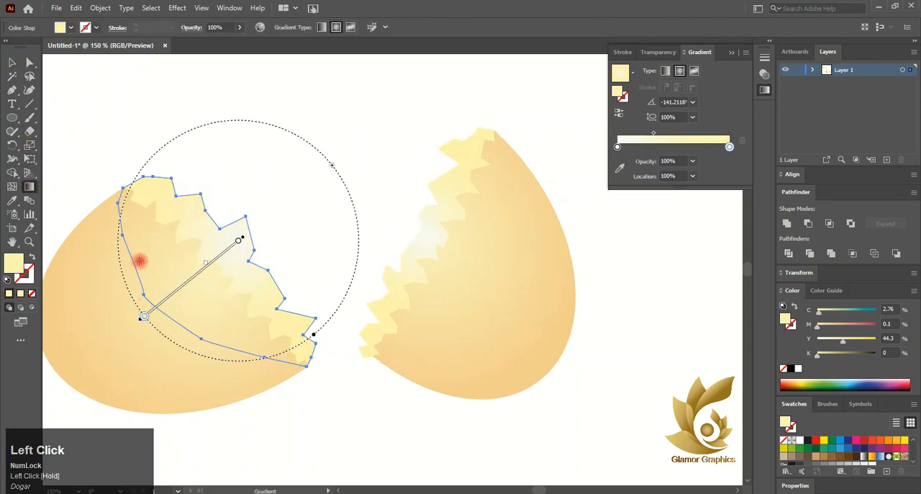
pyautogui.moveTo(176, 194); pyautogui.dragTo(170, 293)
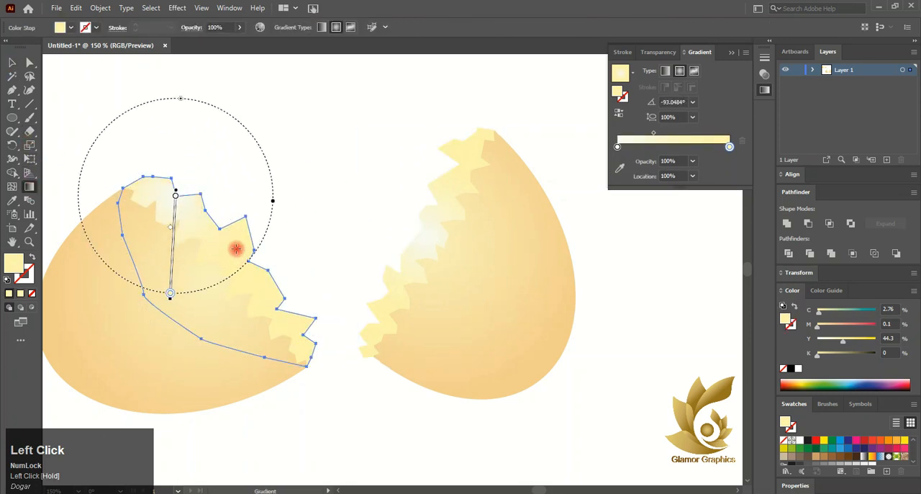
pyautogui.moveTo(236, 248); pyautogui.dragTo(159, 316)
pyautogui.click(11, 63)
pyautogui.click(253, 123)
# - Move the orange sample circle slightly down
pyautogui.keyDown('alt'); pyautogui.scroll(-2, 321, 207); pyautogui.keyUp('alt')
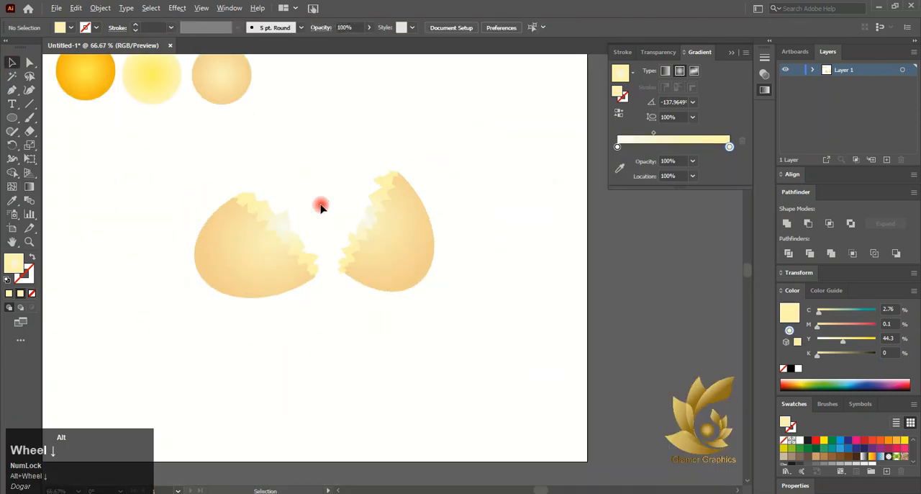
pyautogui.keyDown('ctrl'); pyautogui.scroll(1, 126, 235); pyautogui.keyUp('ctrl')
pyautogui.scroll(1, 130, 236)
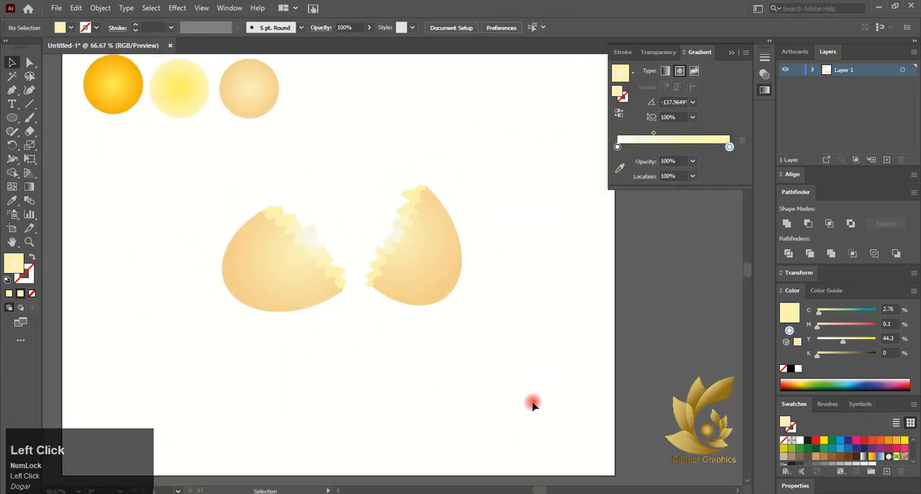
pyautogui.scroll(2, 439, 338)
pyautogui.moveTo(114, 107)
pyautogui.mouseDown()
pyautogui.moveTo(372, 261)
pyautogui.moveTo(209, 201)
pyautogui.moveTo(114, 120)
pyautogui.mouseUp()
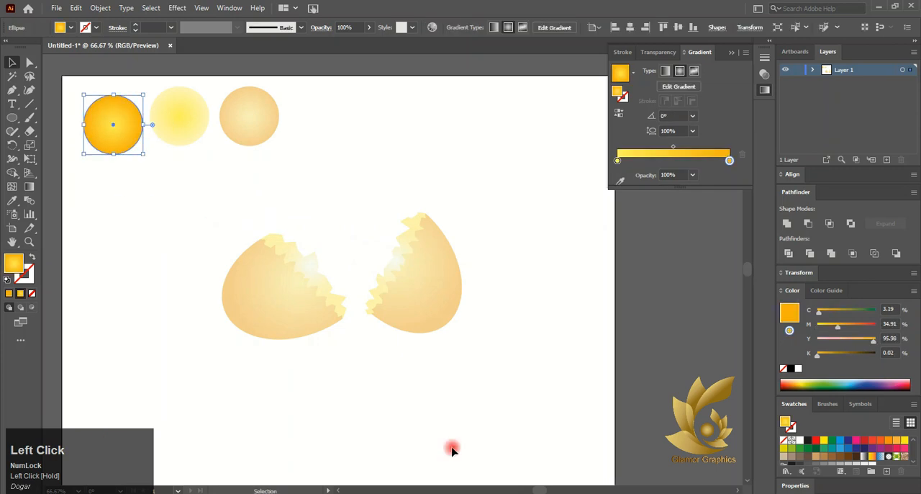
# - Copy the right shell half, paste it in front, and move the duplicate to the right of the egg
pyautogui.click(450, 305)
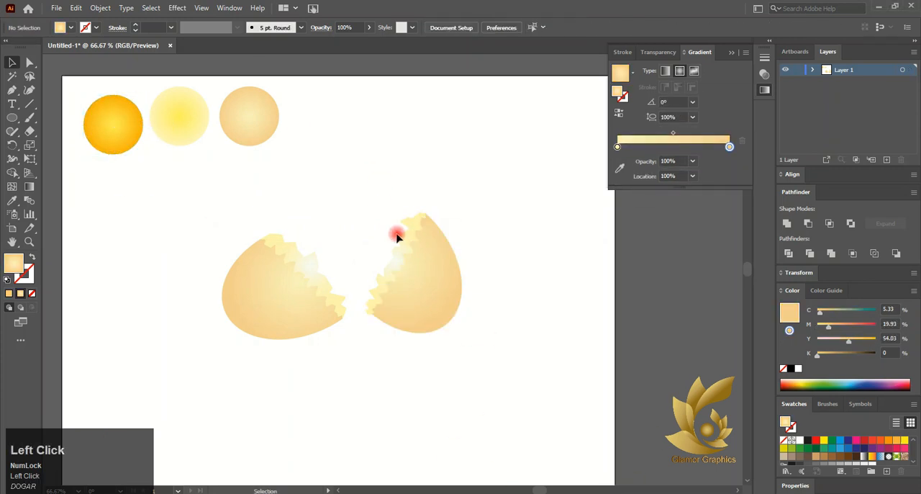
pyautogui.moveTo(396, 233); pyautogui.dragTo(446, 269)
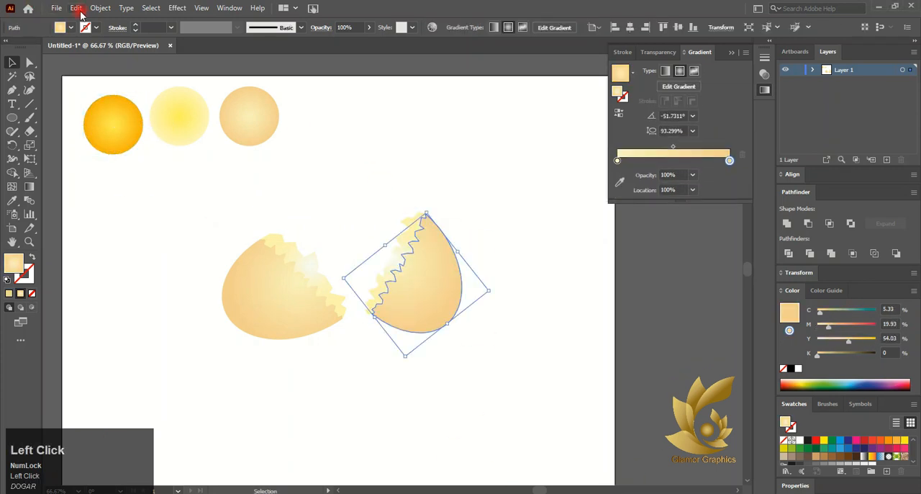
pyautogui.click(77, 8)
pyautogui.click(82, 60)
pyautogui.click(76, 8)
pyautogui.click(86, 88)
pyautogui.moveTo(415, 290); pyautogui.dragTo(488, 306)
# - Paste another copy in front of the right shell duplicate and offset it slightly from the one beneath
pyautogui.click(76, 8)
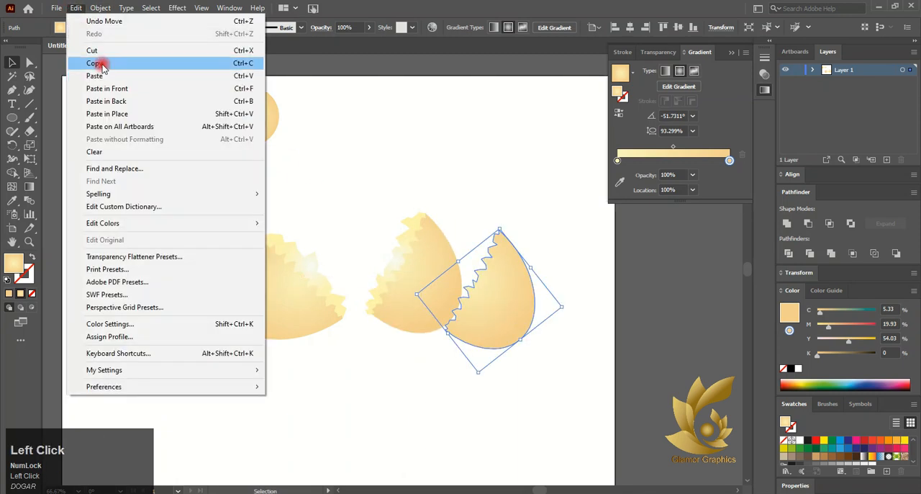
pyautogui.click(82, 60)
pyautogui.click(77, 8)
pyautogui.click(86, 89)
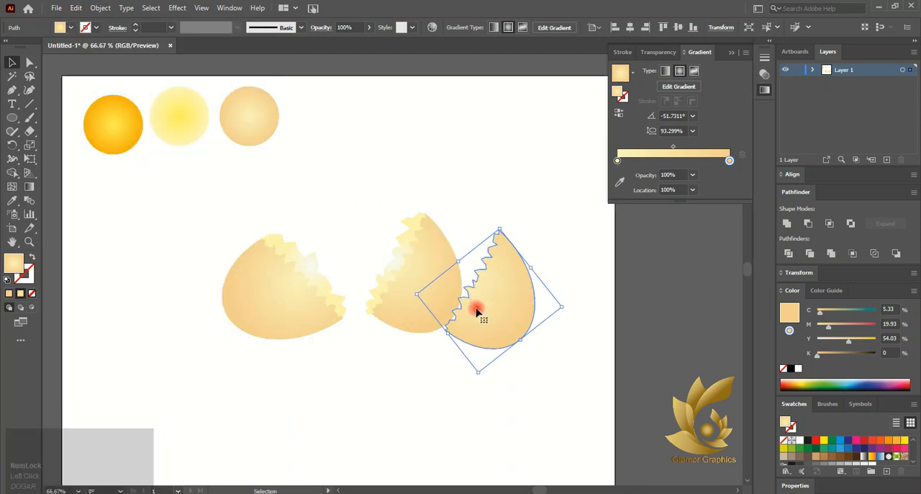
pyautogui.scroll(4, 477, 308)
pyautogui.moveTo(466, 258); pyautogui.dragTo(457, 311)
pyautogui.hotkey('ctrl', 'z')
# - Try to subtract the front shell copy from the one beneath with Minus Front, and undo it
pyautogui.scroll(6, 446, 275)
pyautogui.scroll(-8, 496, 318)
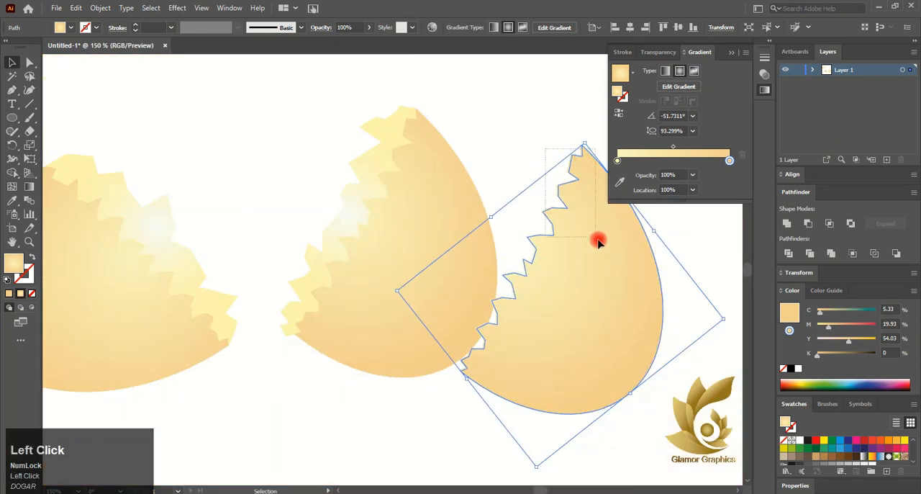
pyautogui.click(603, 246)
pyautogui.click(806, 226)
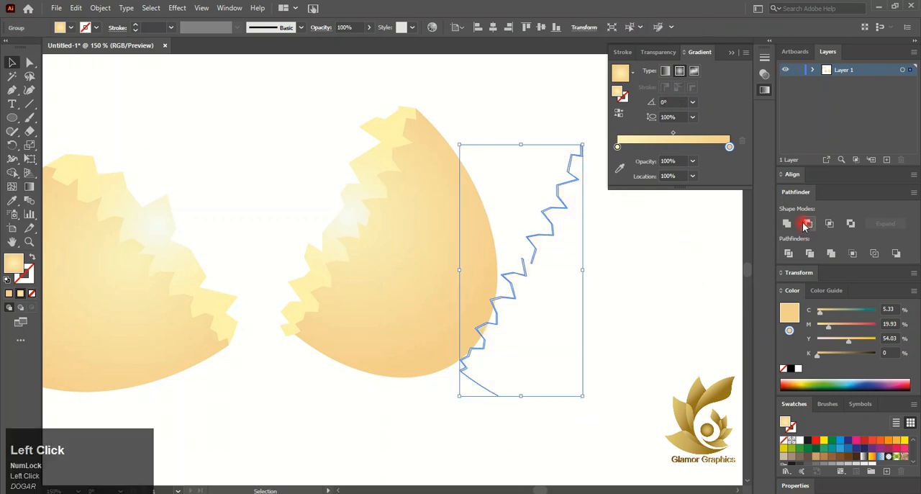
pyautogui.click(558, 262)
pyautogui.click(547, 308)
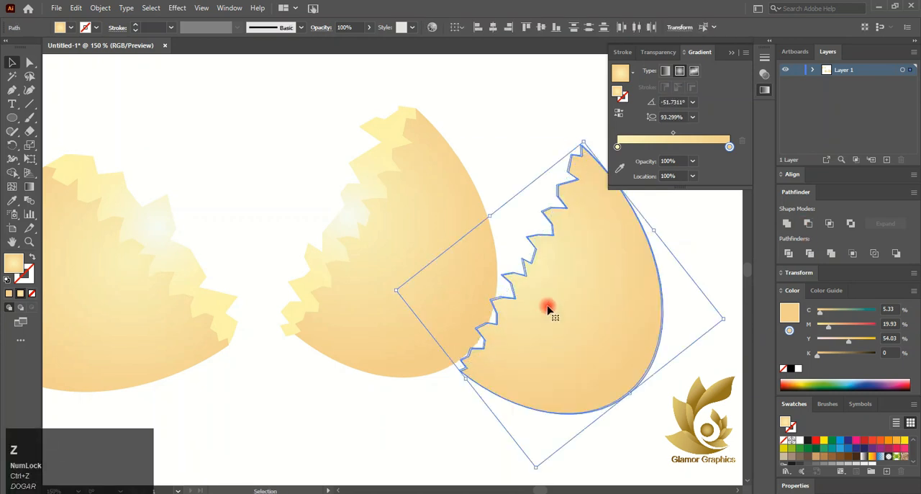
# - Subtract the more widely offset front copy and fill the remaining thin jagged strip with a pale-yellow-to-white radial gradient
pyautogui.scroll(3, 521, 265)
pyautogui.moveTo(538, 274); pyautogui.dragTo(540, 280)
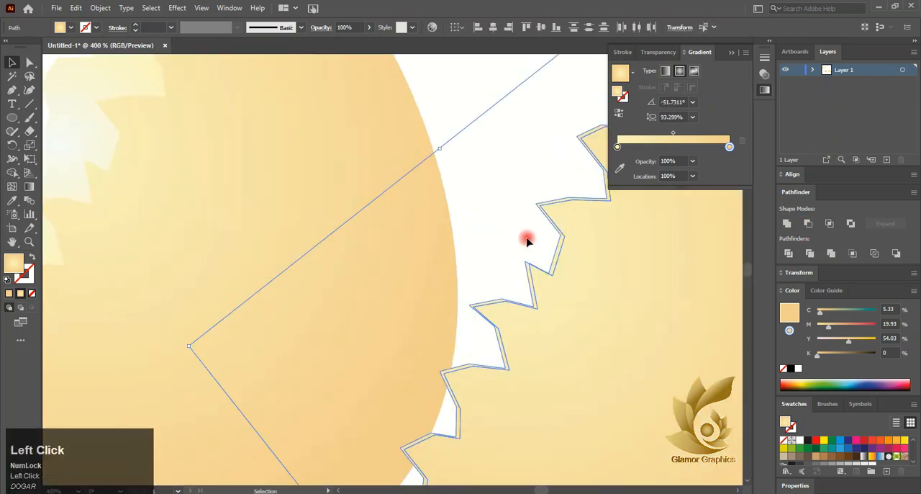
pyautogui.click(526, 240)
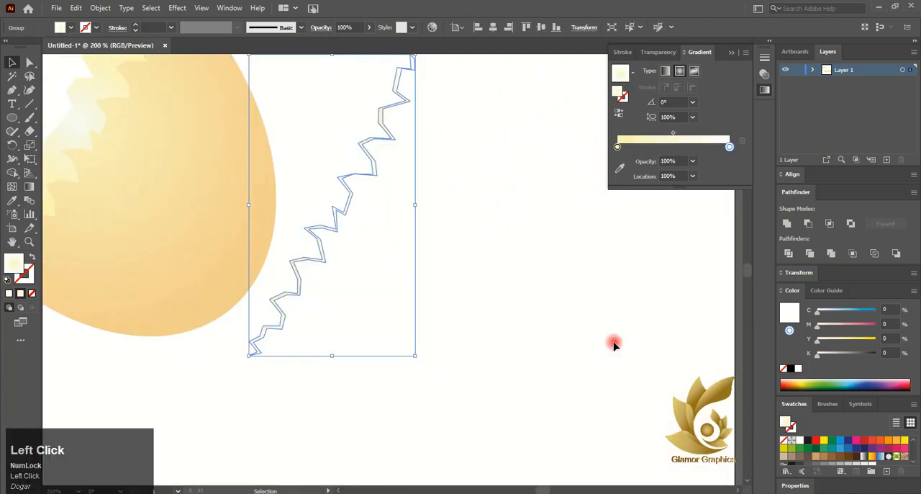
pyautogui.moveTo(345, 206); pyautogui.dragTo(232, 208)
pyautogui.hscroll(-3, 281, 217)
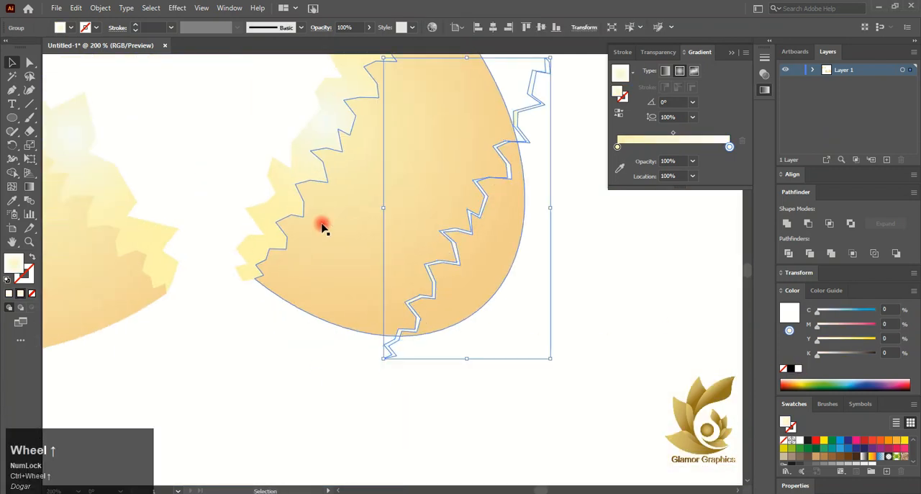
# - Move the pale jagged strip onto the right shell half's broken edge, align it precisely, and clear the selection
pyautogui.scroll(1, 328, 229)
pyautogui.moveTo(472, 296); pyautogui.dragTo(344, 213)
pyautogui.scroll(6, 215, 333)
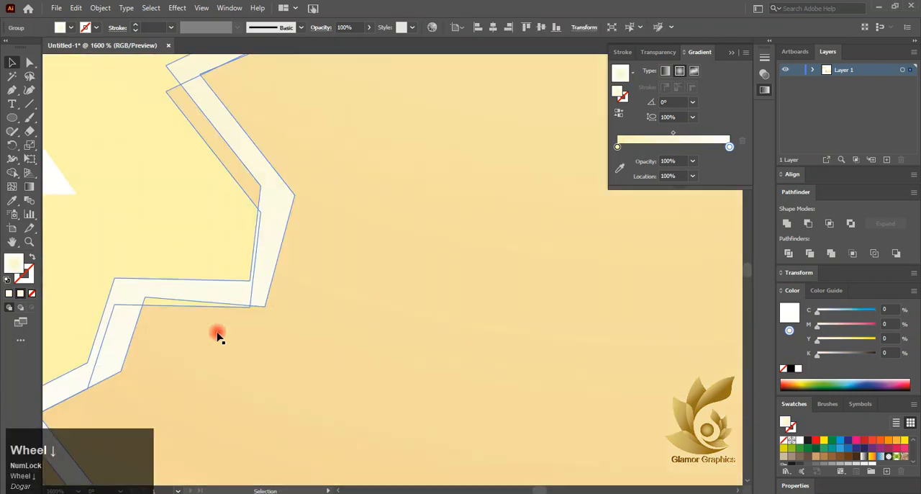
pyautogui.moveTo(226, 404); pyautogui.dragTo(460, 223)
pyautogui.scroll(6, 226, 429)
pyautogui.scroll(-12, 471, 230)
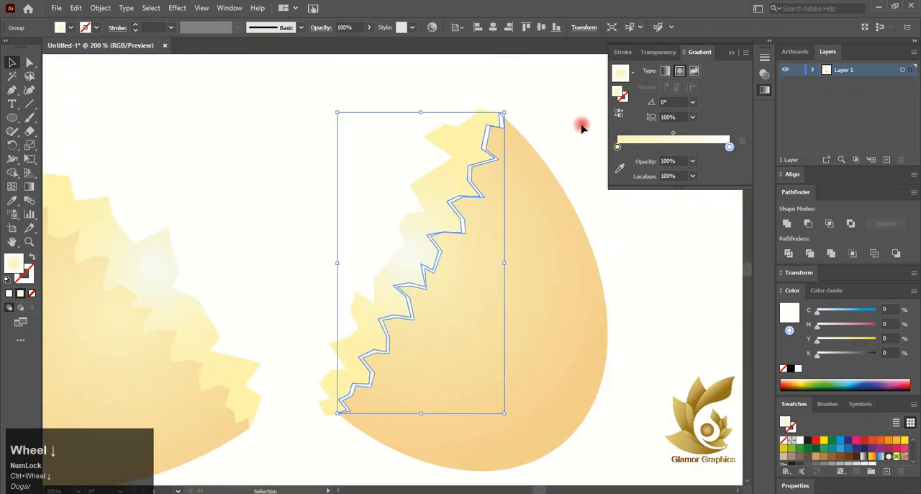
pyautogui.click(583, 128)
# - Copy the left shell half, paste it in front, and move the duplicate to the left of the egg
pyautogui.scroll(-2, 569, 323)
pyautogui.scroll(-1, 215, 410)
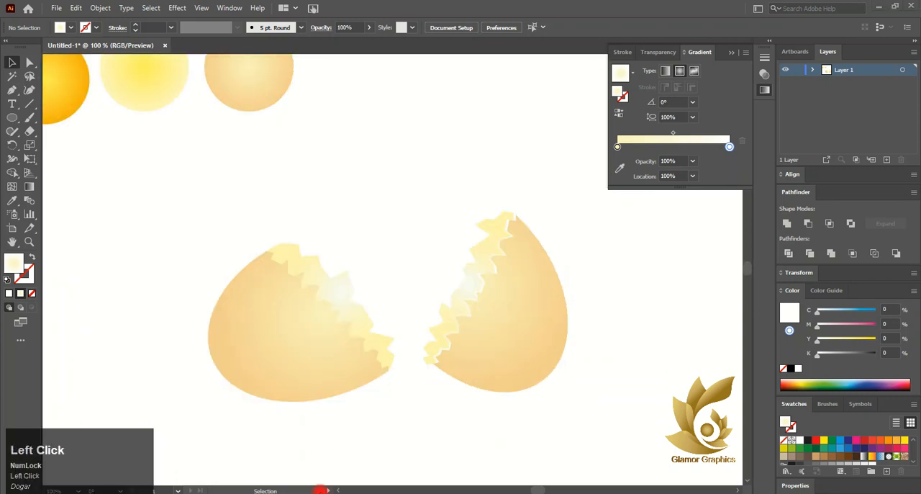
pyautogui.click(270, 338)
pyautogui.click(77, 9)
pyautogui.click(77, 9)
pyautogui.click(108, 88)
pyautogui.moveTo(270, 327); pyautogui.dragTo(178, 340)
# - Copy the duplicate of the left shell half, paste it in front, and offset the new copy slightly down from the jagged edge
pyautogui.click(77, 9)
pyautogui.click(90, 63)
pyautogui.click(77, 9)
pyautogui.click(108, 89)
pyautogui.scroll(5, 190, 348)
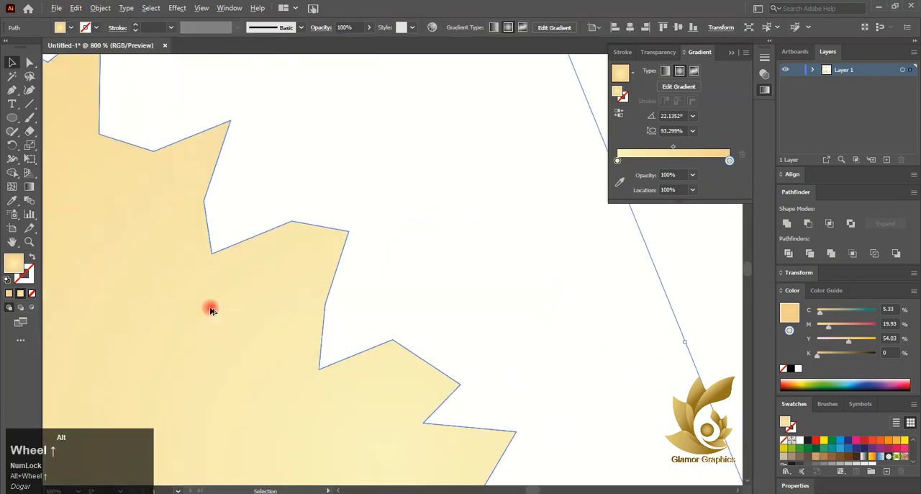
pyautogui.moveTo(209, 309); pyautogui.dragTo(301, 273)
# - Outline the offset shell copy with a black 0.25 pt stroke
pyautogui.click(24, 280)
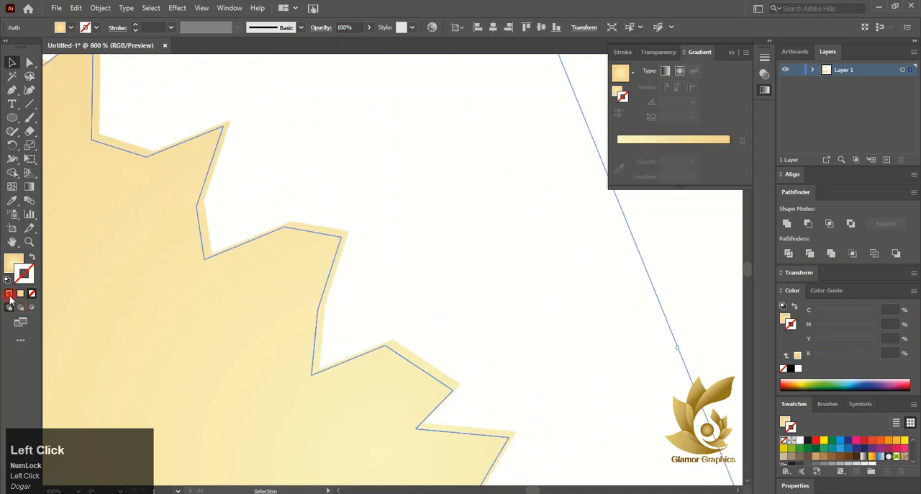
pyautogui.click(790, 369)
pyautogui.click(172, 27)
pyautogui.click(186, 41)
pyautogui.click(270, 107)
pyautogui.click(222, 130)
# - Fine-tune the offset copy's position against the jagged edge and remove its stroke
pyautogui.scroll(3, 220, 131)
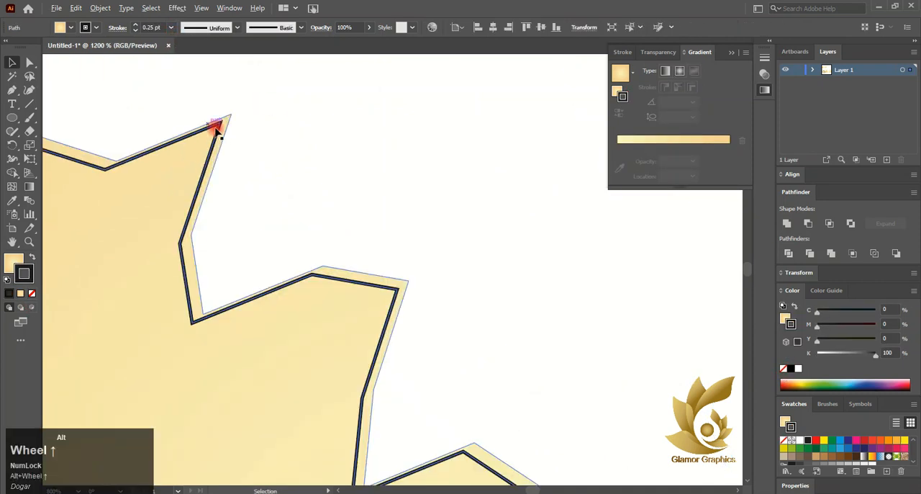
pyautogui.moveTo(196, 139); pyautogui.dragTo(189, 153)
pyautogui.scroll(-7, 197, 152)
pyautogui.scroll(3, 131, 125)
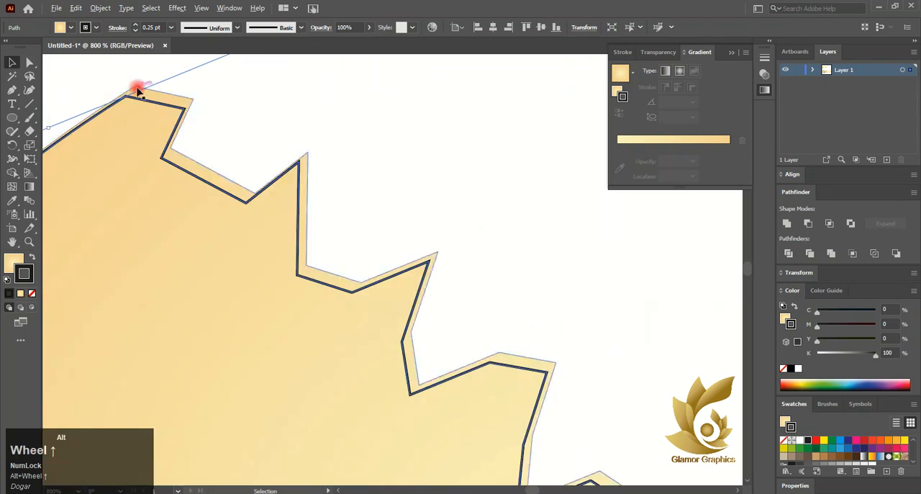
pyautogui.scroll(-2, 94, 86)
pyautogui.click(31, 293)
pyautogui.click(13, 262)
# - Move the offset copy's upper end anchor onto the shell's upper corner and adjust the nearby tooth corners with Direct Selection
pyautogui.click(30, 63)
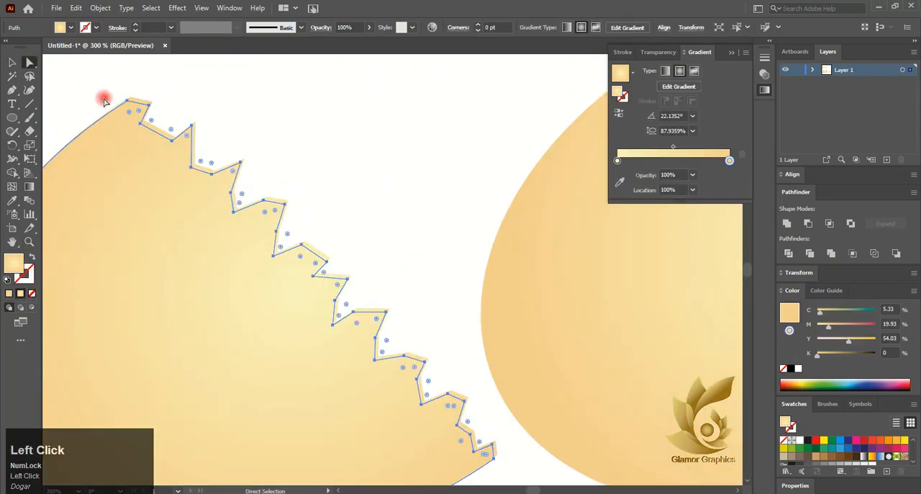
pyautogui.scroll(4, 125, 95)
pyautogui.moveTo(134, 119); pyautogui.dragTo(145, 106)
pyautogui.moveTo(391, 219); pyautogui.dragTo(395, 224)
pyautogui.moveTo(312, 281); pyautogui.dragTo(316, 282)
pyautogui.moveTo(185, 214); pyautogui.dragTo(189, 208)
pyautogui.moveTo(317, 281); pyautogui.dragTo(321, 280)
# - Adjust the offset copy's anchor points along the middle of the jagged edge to even out the strip's width
pyautogui.scroll(-1, 423, 320)
pyautogui.scroll(-2, 423, 323)
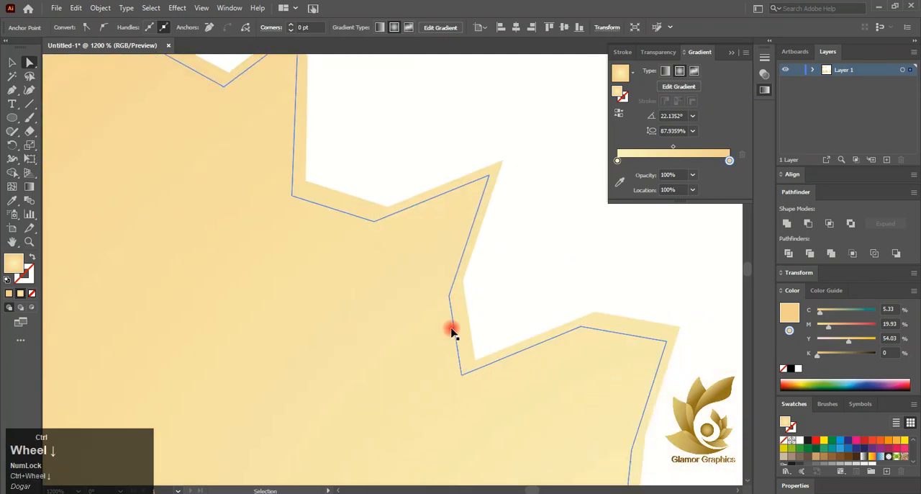
pyautogui.moveTo(665, 245); pyautogui.dragTo(601, 313)
pyautogui.scroll(-2, 651, 248)
pyautogui.keyDown('ctrl'); pyautogui.hscroll(2, 620, 258); pyautogui.keyUp('ctrl')
pyautogui.scroll(-2, 648, 317)
pyautogui.hscroll(4, 549, 315)
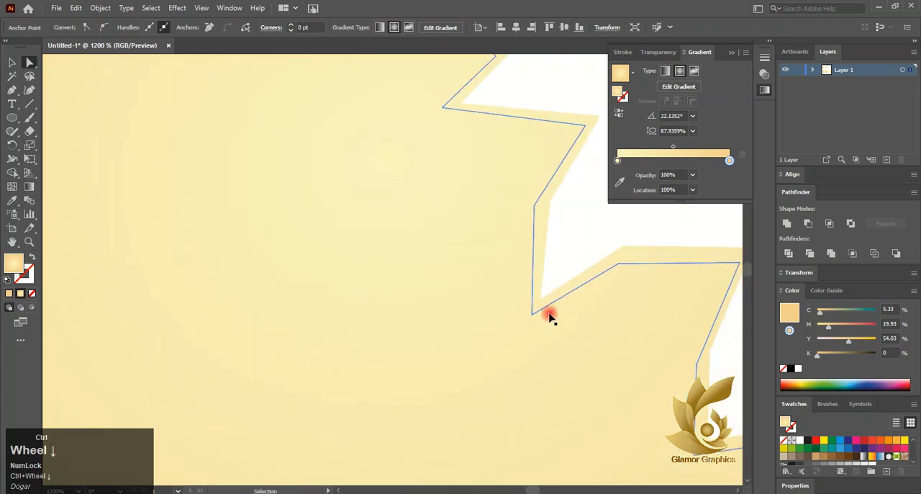
pyautogui.scroll(-1, 590, 288)
pyautogui.moveTo(654, 250); pyautogui.dragTo(652, 245)
pyautogui.moveTo(611, 346); pyautogui.dragTo(613, 341)
# - Adjust the offset copy's lower tooth corners and move its lower end anchor onto the shell's lower corner
pyautogui.scroll(-3, 605, 336)
pyautogui.hscroll(4, 600, 333)
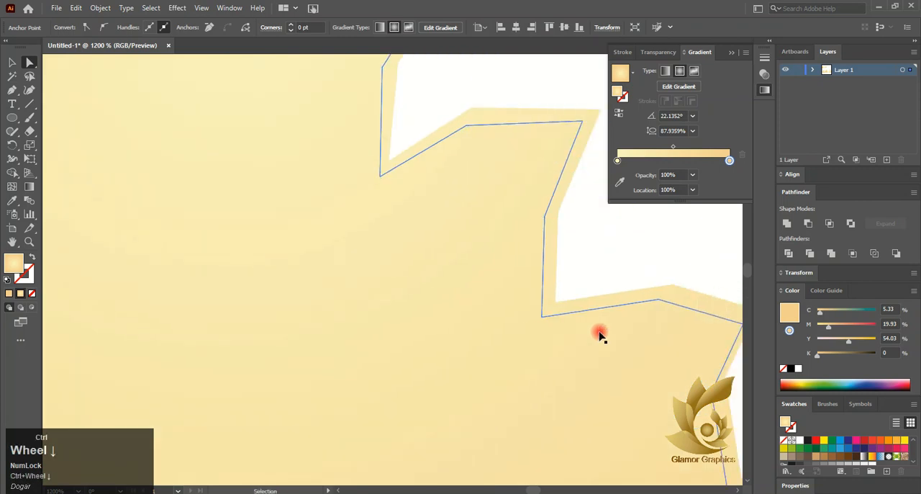
pyautogui.moveTo(673, 324); pyautogui.dragTo(672, 318)
pyautogui.moveTo(643, 391); pyautogui.dragTo(641, 384)
pyautogui.scroll(-2, 642, 385)
pyautogui.hscroll(4, 642, 385)
pyautogui.hscroll(4, 644, 388)
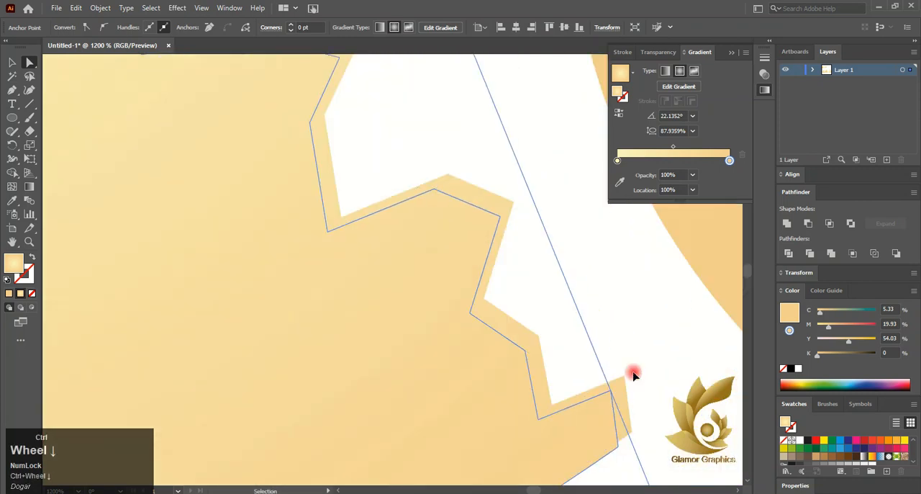
pyautogui.moveTo(618, 446); pyautogui.dragTo(631, 432)
pyautogui.moveTo(611, 391); pyautogui.dragTo(615, 388)
pyautogui.press('v')
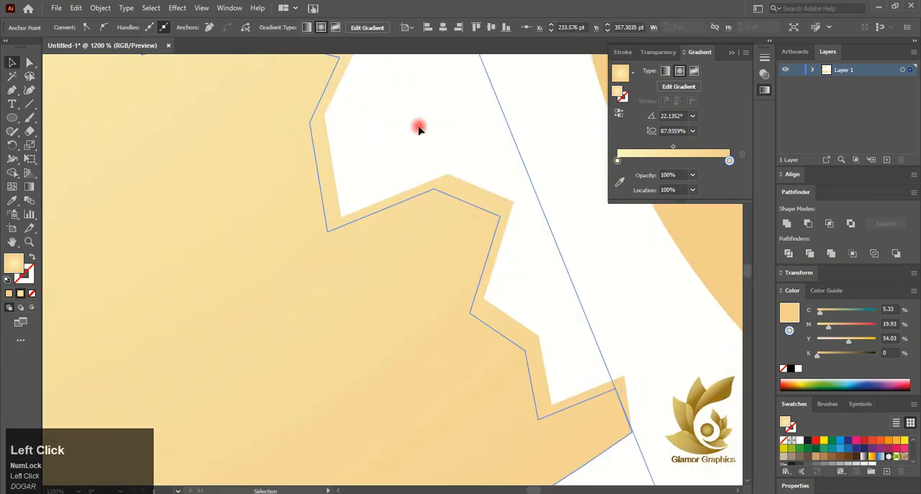
# - Select both stacked shell copies and subtract the offset copy from the one beneath with Minus Front
pyautogui.moveTo(420, 127); pyautogui.dragTo(288, 278)
pyautogui.click(807, 225)
pyautogui.scroll(-8, 389, 334)
# - Remove the stray segment at the jagged strip's upper end and fill the strip with the pale-yellow-to-white radial gradient
pyautogui.click(123, 168)
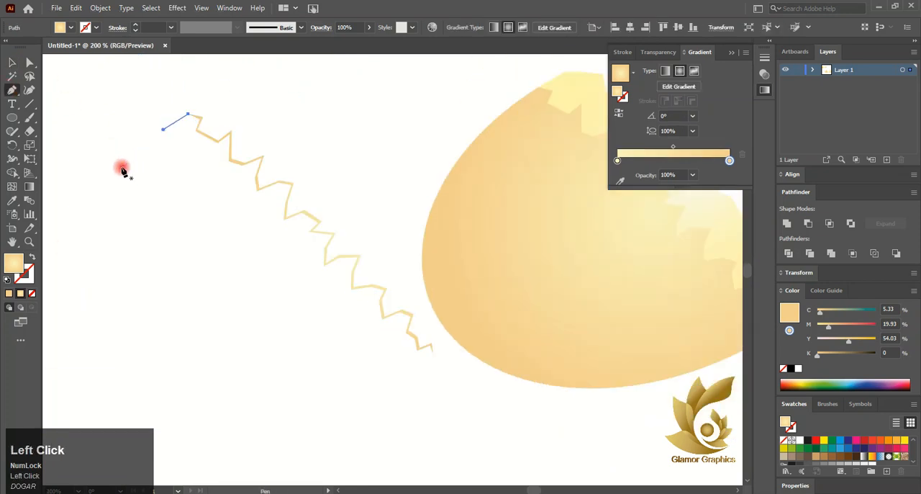
pyautogui.click(12, 63)
pyautogui.click(226, 137)
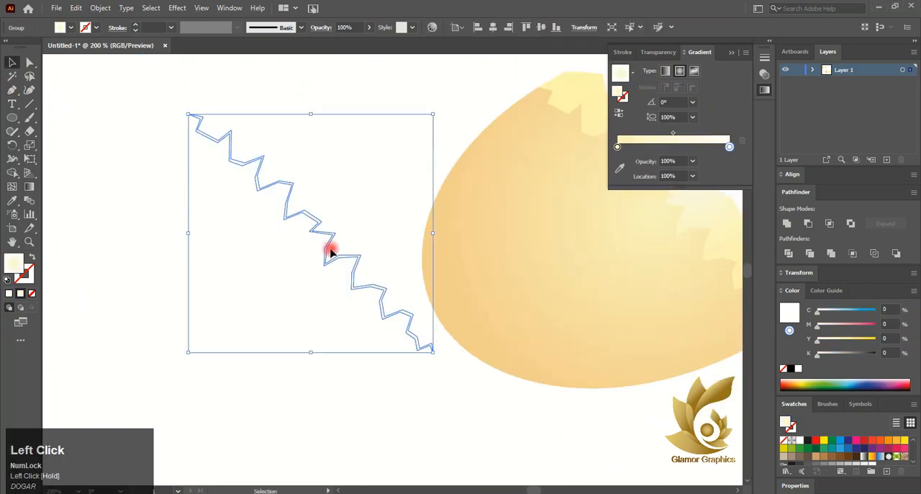
# - Move the pale jagged strip onto the left shell half's broken edge and clear the selection
pyautogui.moveTo(327, 264); pyautogui.dragTo(454, 243)
pyautogui.hscroll(5, 308, 259)
pyautogui.click(231, 131)
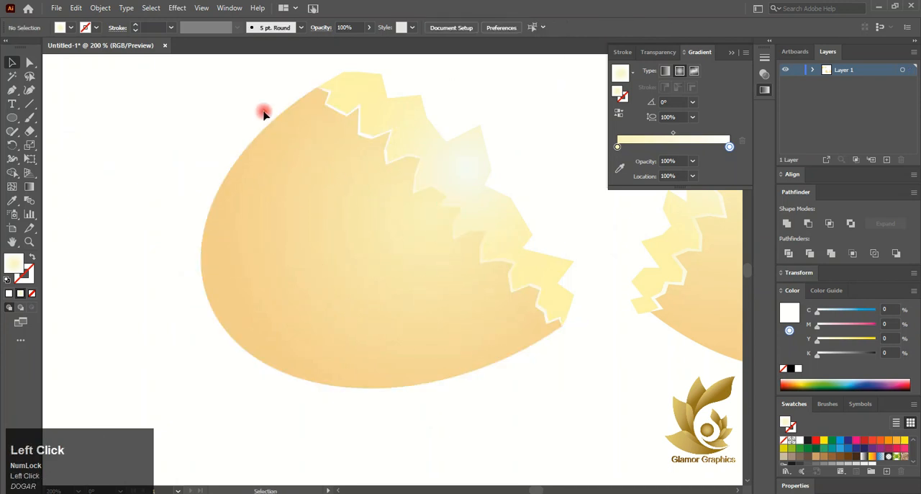
# - Examine closely how the pale strip meets the left shell half at its upper and lower ends
pyautogui.scroll(8, 263, 114)
pyautogui.scroll(3, 259, 220)
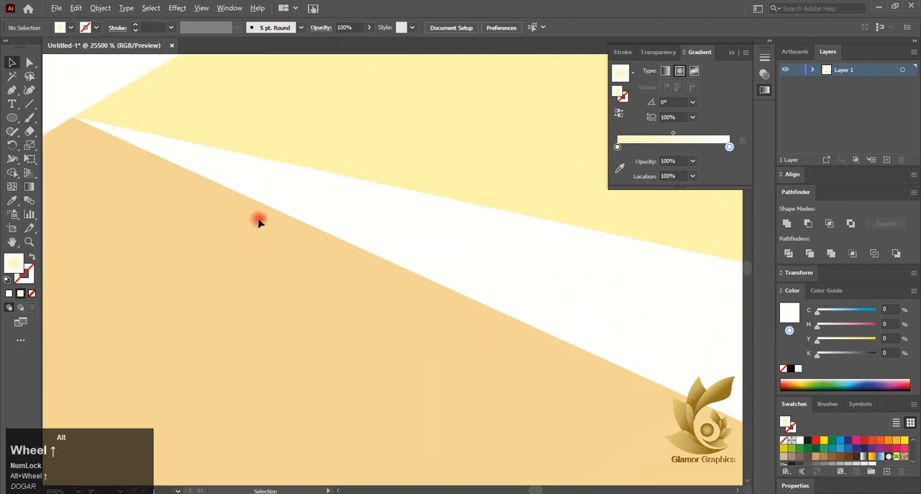
pyautogui.scroll(-4, 161, 351)
pyautogui.scroll(-6, 202, 324)
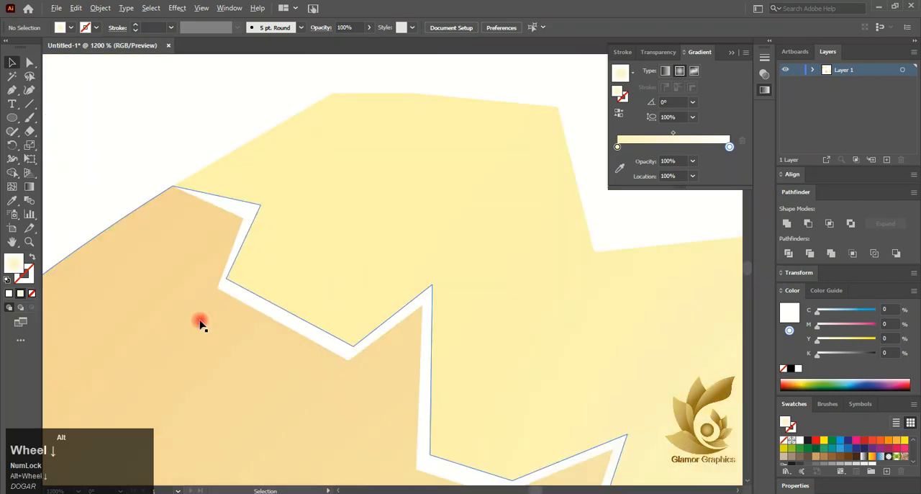
pyautogui.scroll(-2, 360, 308)
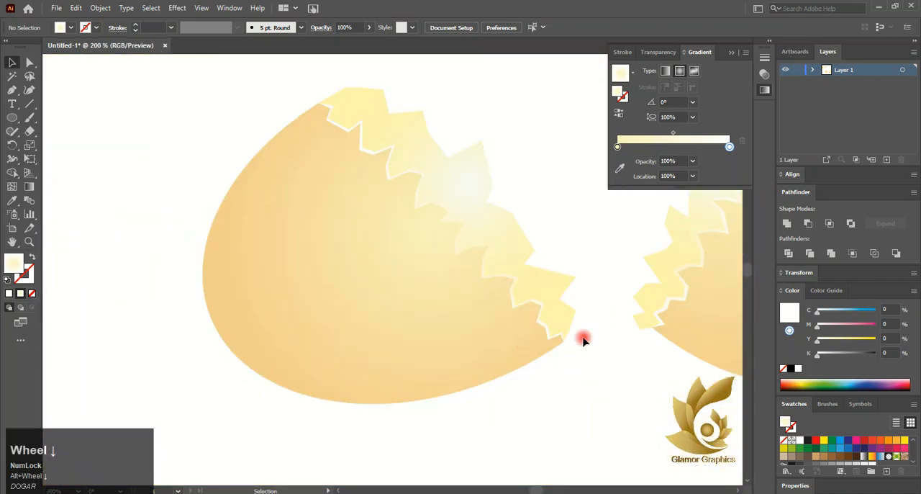
pyautogui.scroll(12, 568, 343)
pyautogui.click(587, 347)
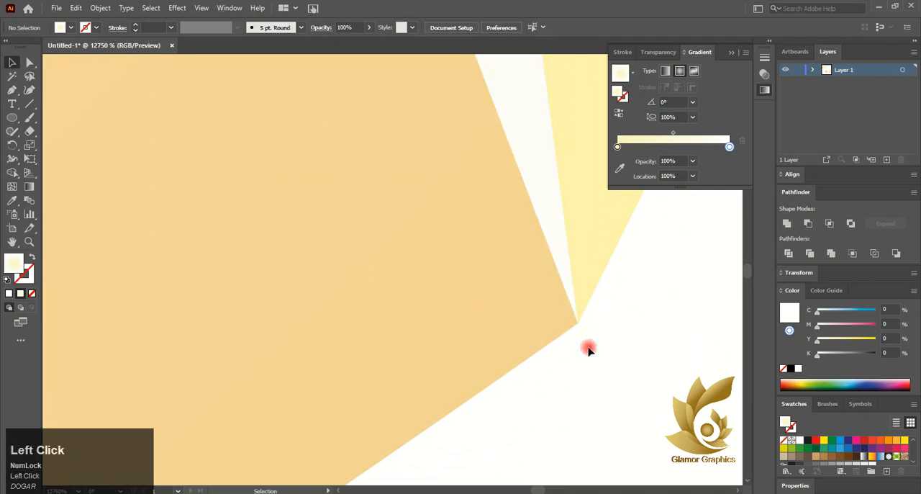
pyautogui.scroll(-10, 586, 348)
pyautogui.scroll(-3, 561, 332)
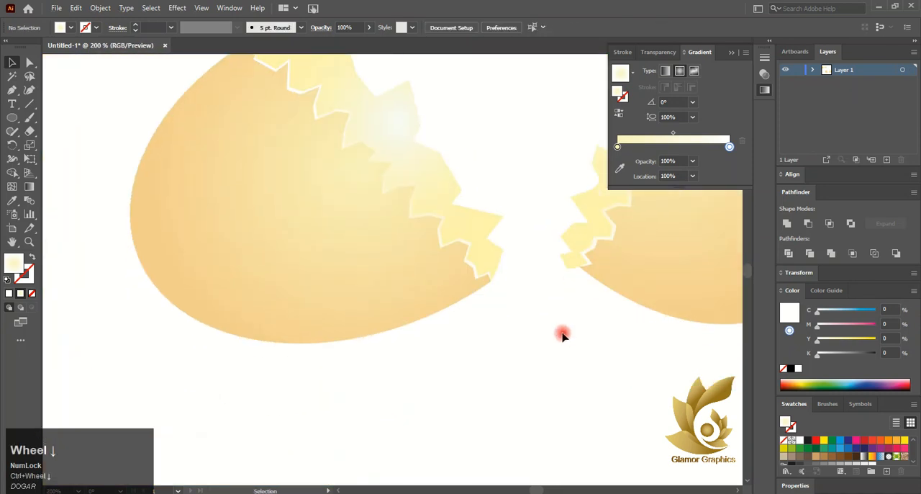
# - Collapse the gradient settings and leave both shell halves unselected with the whole artboard in view
pyautogui.click(745, 49)
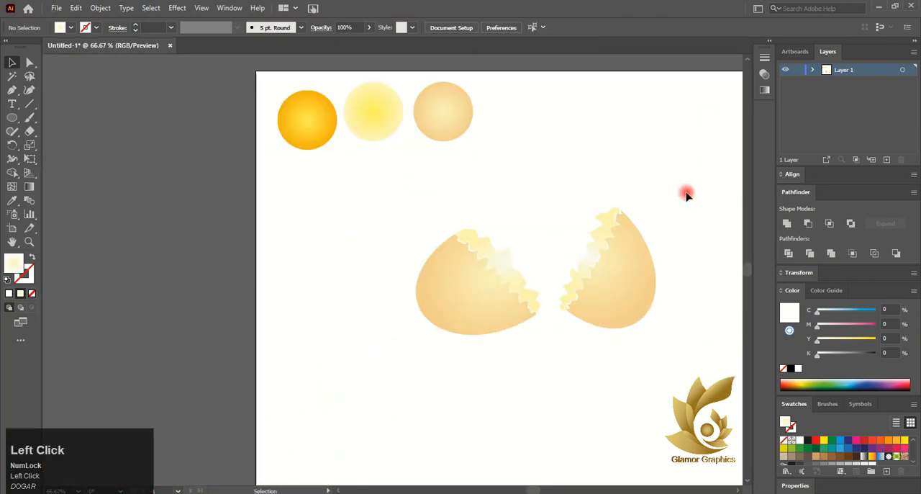
pyautogui.hscroll(2, 686, 194)
pyautogui.scroll(-1, 268, 105)
pyautogui.click(448, 277)
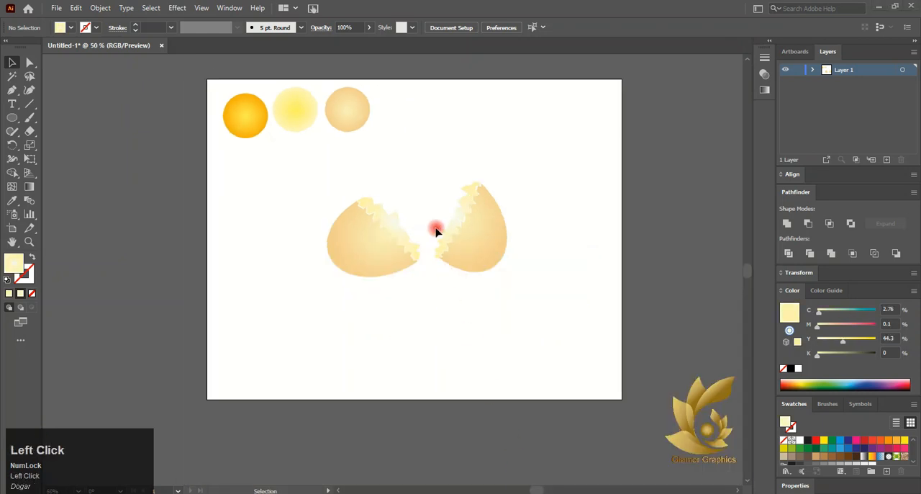
# - Select the right shell half together with its pale edge strip and group them
pyautogui.scroll(4, 436, 230)
pyautogui.click(520, 230)
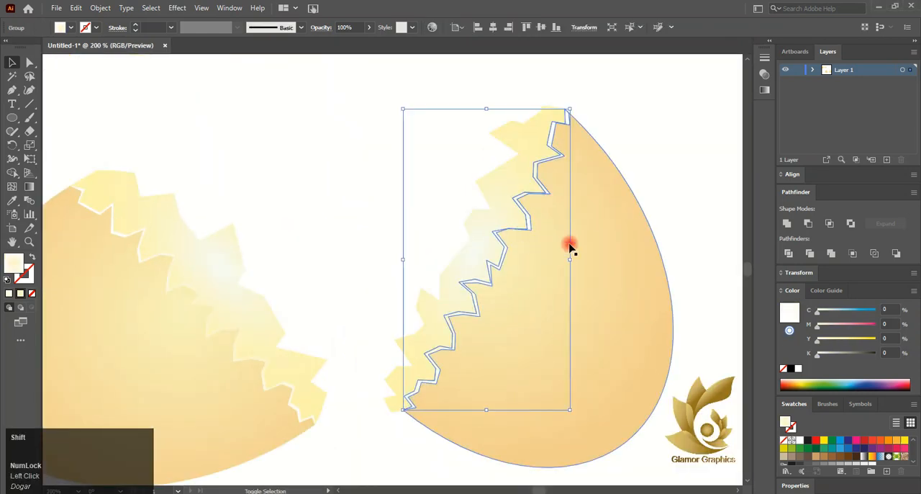
pyautogui.keyDown('shift'); pyautogui.click(570, 247); pyautogui.keyUp('shift')
pyautogui.rightClick(570, 246)
pyautogui.click(610, 318)
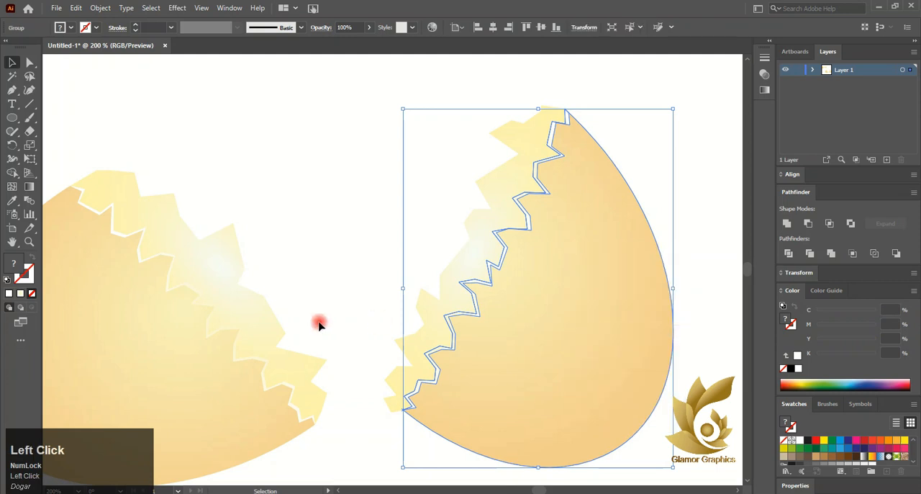
# - Select the left shell half together with its pale edge strip and group them
pyautogui.click(236, 345)
pyautogui.keyDown('shift'); pyautogui.click(199, 367); pyautogui.keyUp('shift')
pyautogui.rightClick(200, 366)
pyautogui.click(274, 270)
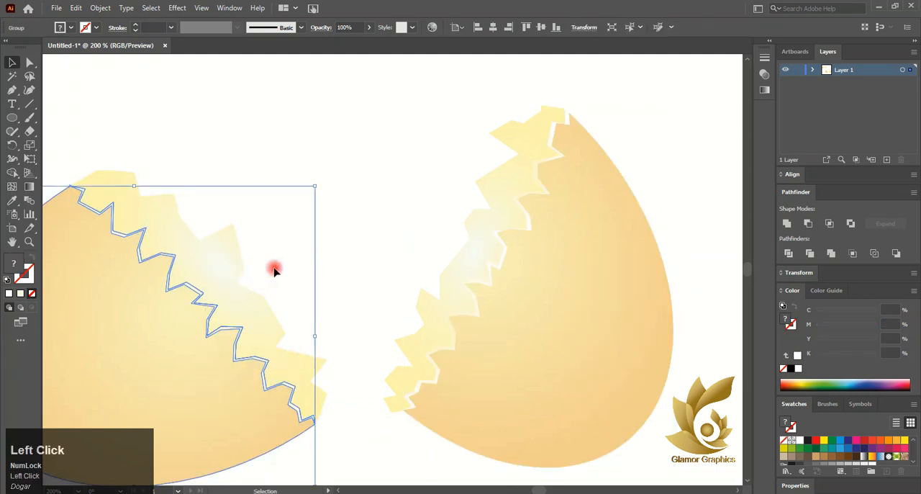
# - Clear the selection and switch to the Pencil tool, ready at the gap between the shell halves
pyautogui.scroll(-3, 274, 270)
pyautogui.click(353, 439)
pyautogui.rightClick(12, 138)
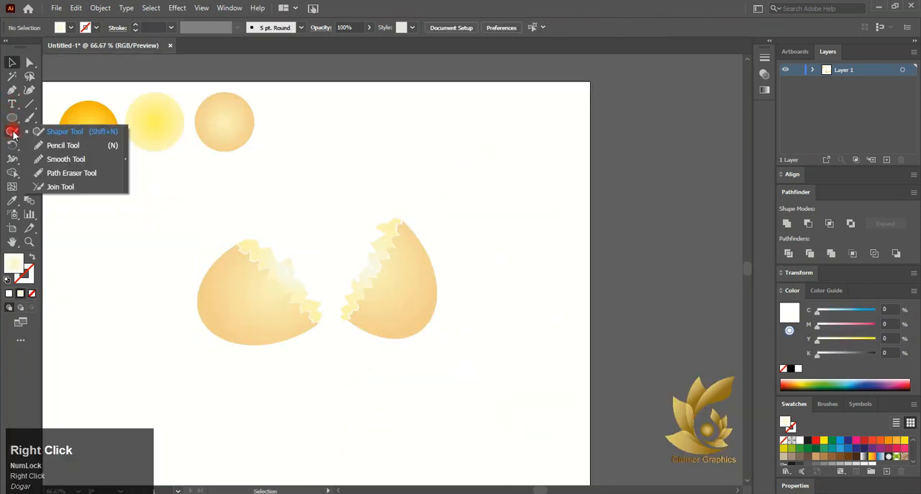
pyautogui.click(50, 142)
pyautogui.scroll(3, 386, 338)
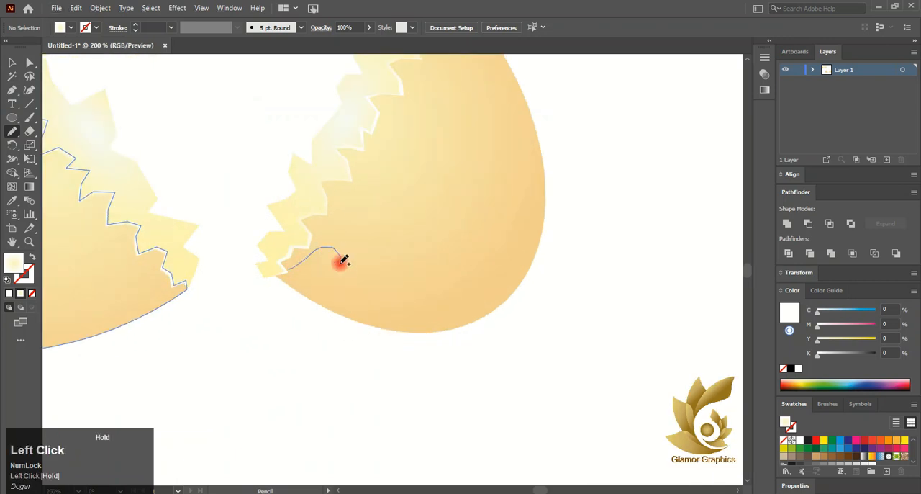
# - Try to draw a freehand egg-white outline running down from the right shell half's lower tip, and undo it
pyautogui.moveTo(306, 426); pyautogui.dragTo(306, 426)
pyautogui.scroll(-2, 302, 412)
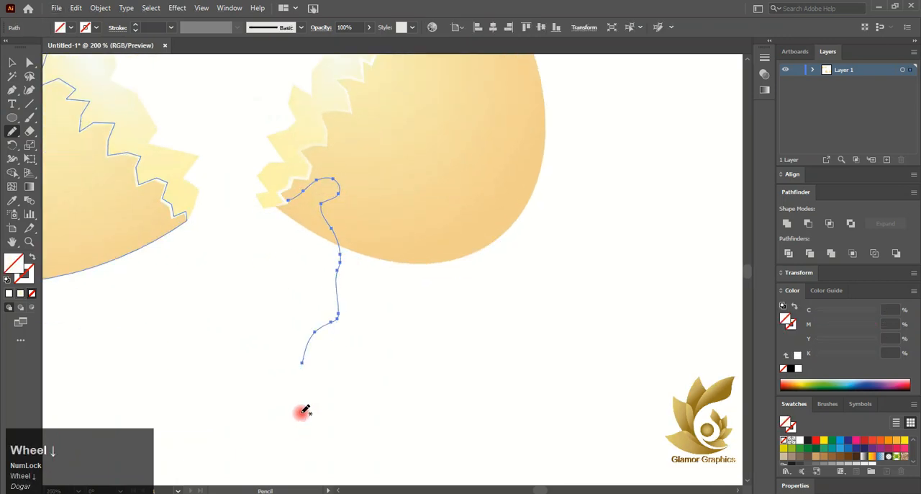
pyautogui.hscroll(-6, 290, 410)
pyautogui.hotkey('ctrl', 'z')
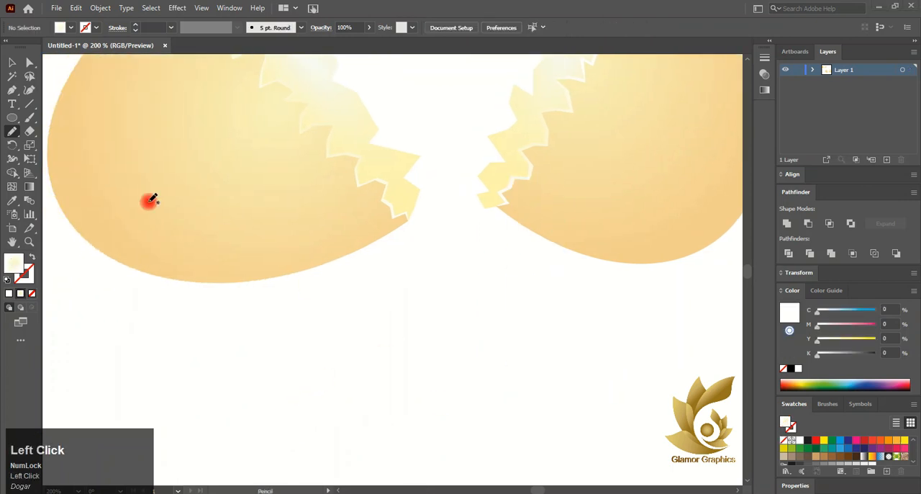
# - Draw a closed wavy egg-white spill freehand beneath the shells and fill it light gray (C 4.18, M 3.25, Y 3.7, K 0)
pyautogui.moveTo(502, 207); pyautogui.dragTo(529, 193)
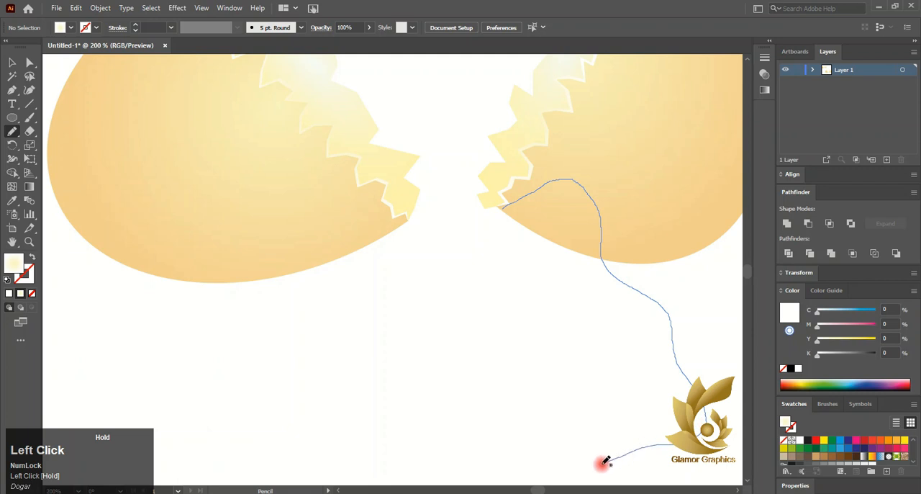
pyautogui.moveTo(405, 441); pyautogui.dragTo(387, 444)
pyautogui.hotkey('ctrl', 'z')
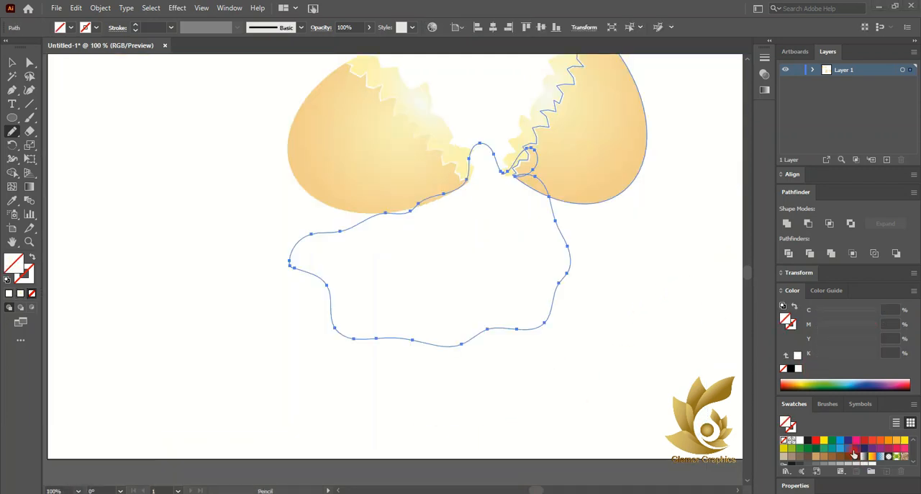
pyautogui.click(854, 453)
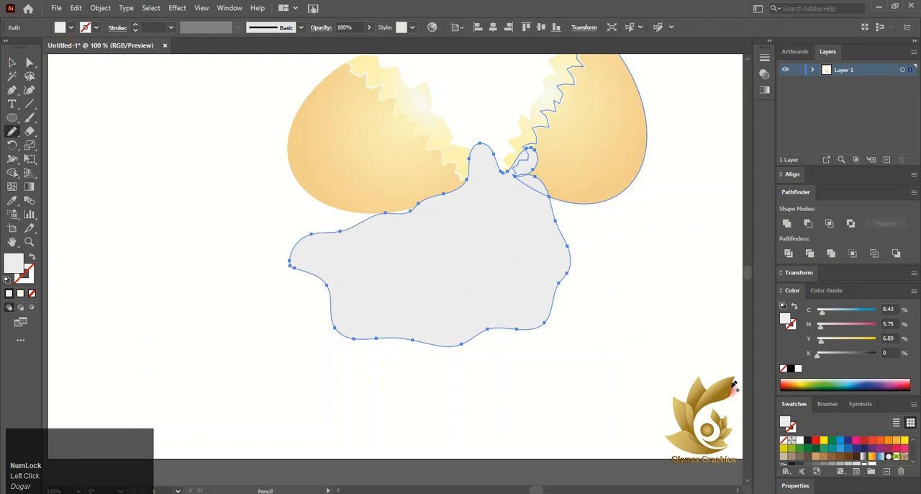
pyautogui.click(872, 465)
# - Select both front shell groups, undo a try at sending them to the back, and bring them to the front of the spill
pyautogui.click(10, 63)
pyautogui.click(386, 165)
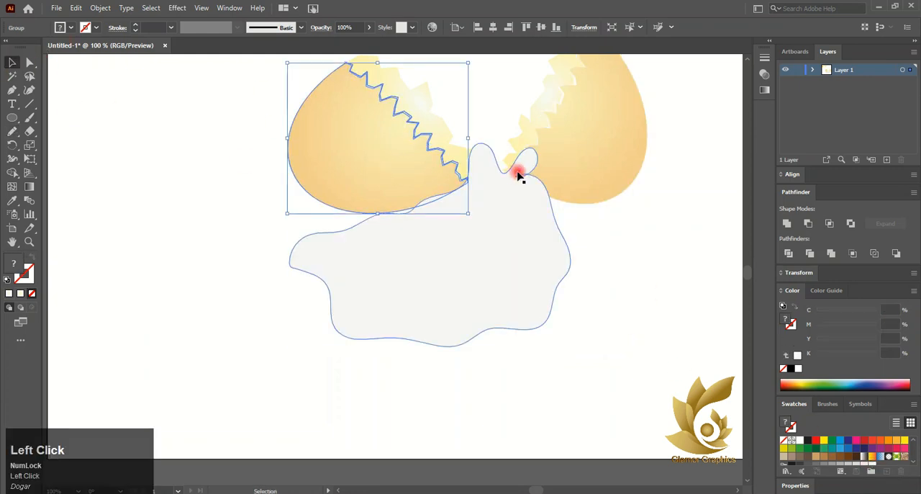
pyautogui.keyDown('shift'); pyautogui.click(567, 156); pyautogui.keyUp('shift')
pyautogui.rightClick(568, 156)
pyautogui.click(643, 283)
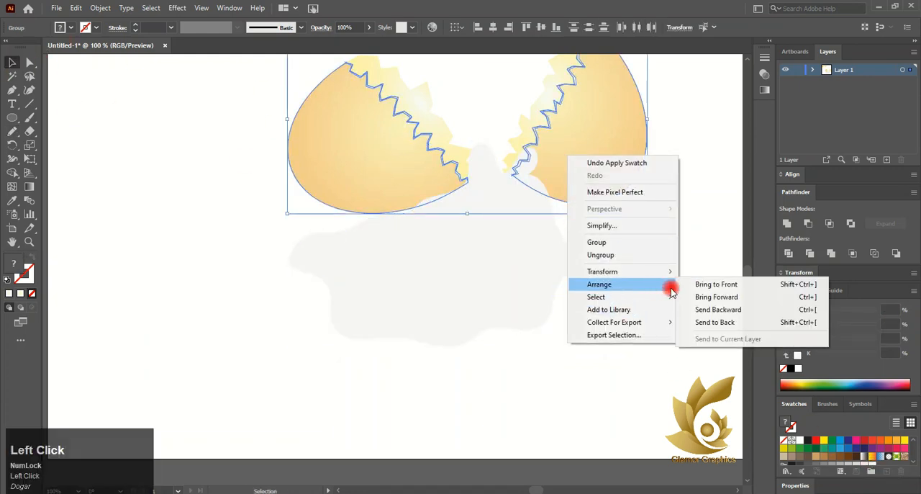
pyautogui.click(724, 322)
pyautogui.hotkey('ctrl', 'z')
pyautogui.rightClick(551, 150)
pyautogui.moveTo(646, 273)
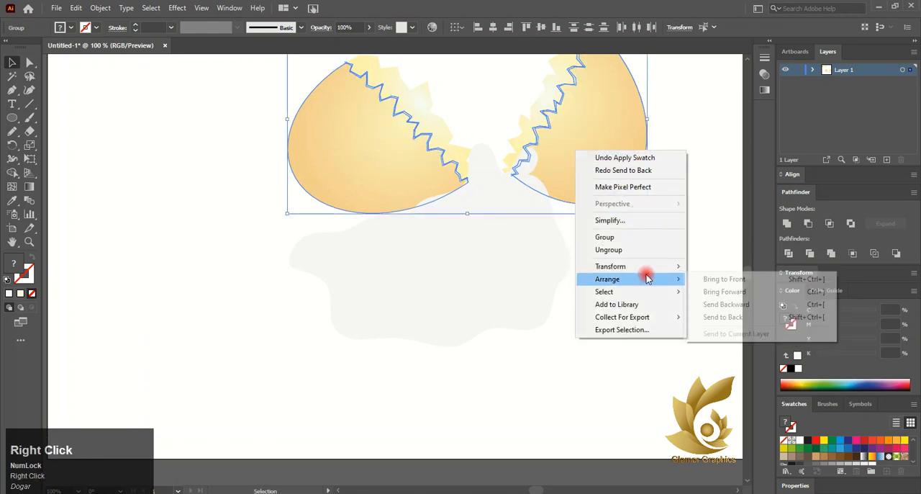
pyautogui.click(695, 280)
pyautogui.click(636, 253)
# - Select the egg-white spill and add a mesh row across its lower part, coloring its left mesh point white
pyautogui.click(512, 275)
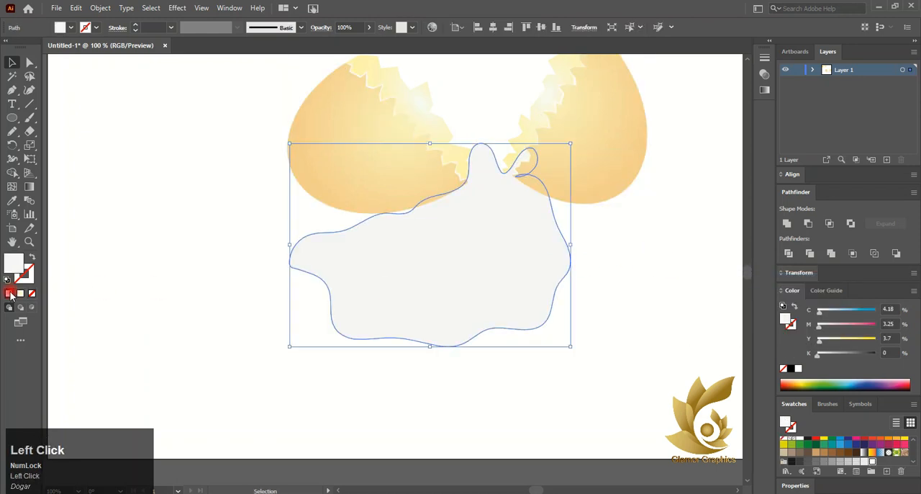
pyautogui.keyDown('alt'); pyautogui.scroll(2, 586, 252); pyautogui.keyUp('alt')
pyautogui.keyDown('alt'); pyautogui.scroll(-2, 415, 251); pyautogui.keyUp('alt')
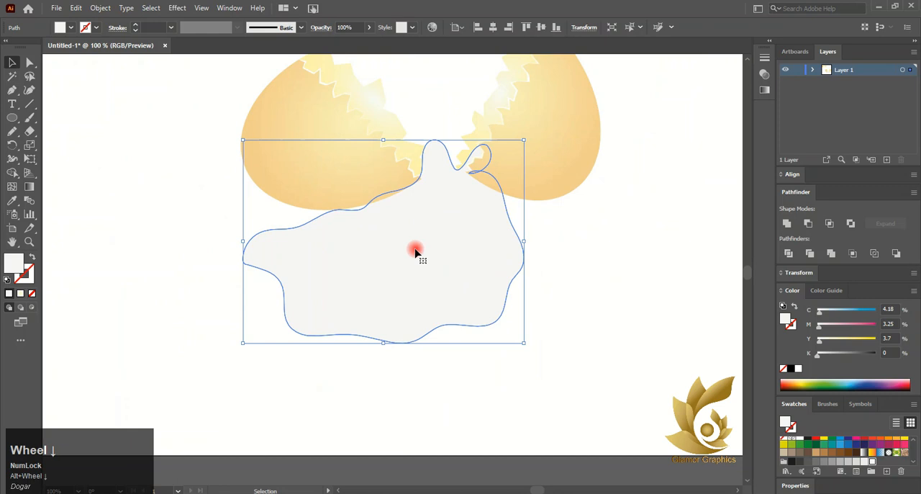
pyautogui.click(12, 186)
pyautogui.click(295, 327)
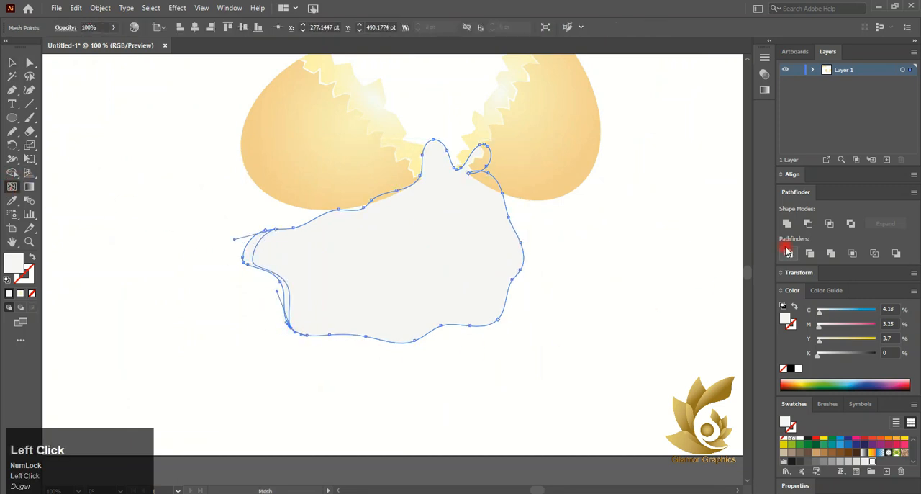
pyautogui.hotkey('ctrl', 'z')
pyautogui.click(286, 306)
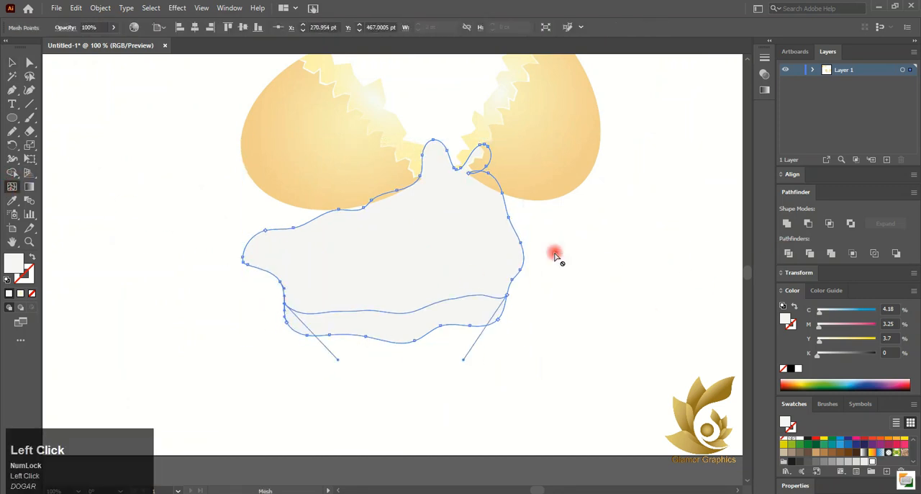
pyautogui.click(796, 371)
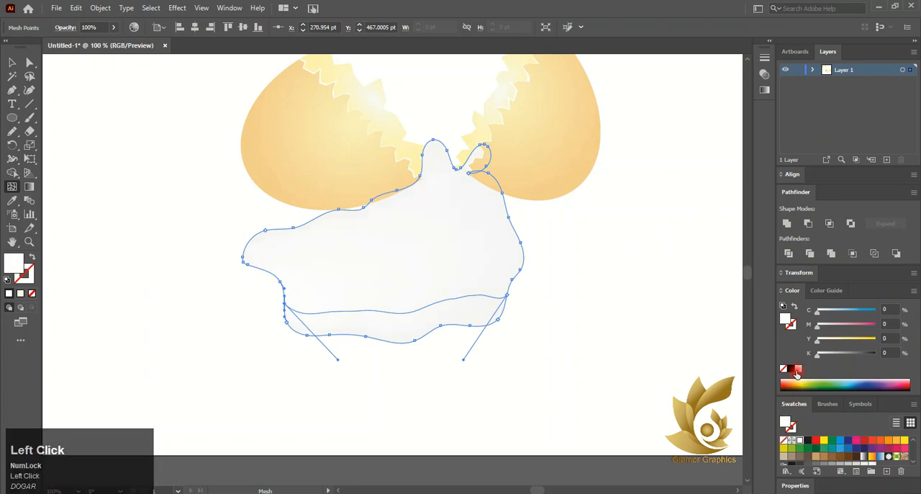
# - Add white mesh points on the spill's upper-left edge, lower-left edge and central peak, undoing a stray point beside the peak
pyautogui.click(310, 223)
pyautogui.click(799, 370)
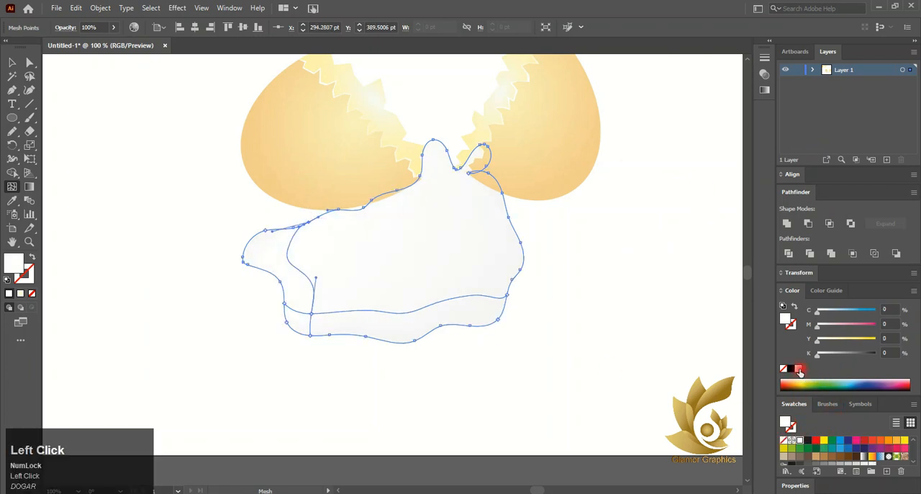
pyautogui.click(798, 370)
pyautogui.click(286, 316)
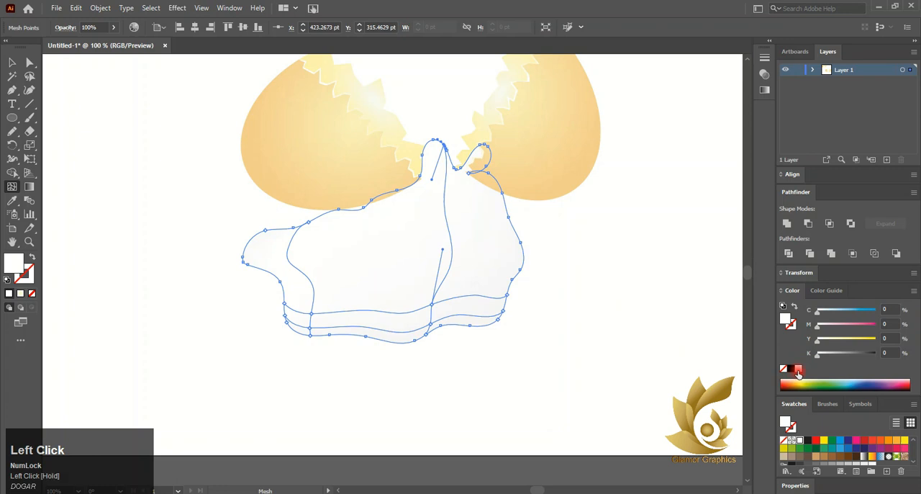
pyautogui.click(413, 180)
pyautogui.hotkey('ctrl', 'z')
pyautogui.hotkey('ctrl', 'z')
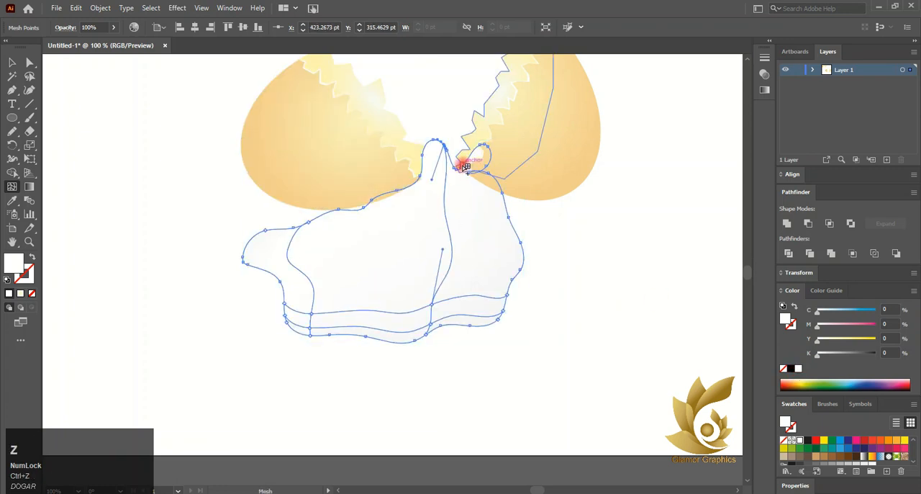
# - Add a mesh column near the right shell's lower tip and mesh rows from the spill's right edge
pyautogui.click(471, 161)
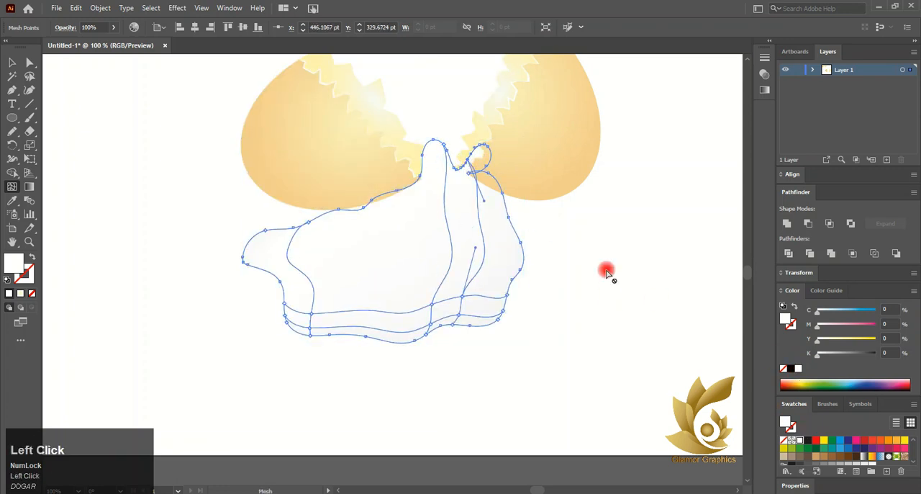
pyautogui.click(384, 196)
pyautogui.hotkey('ctrl', 'z')
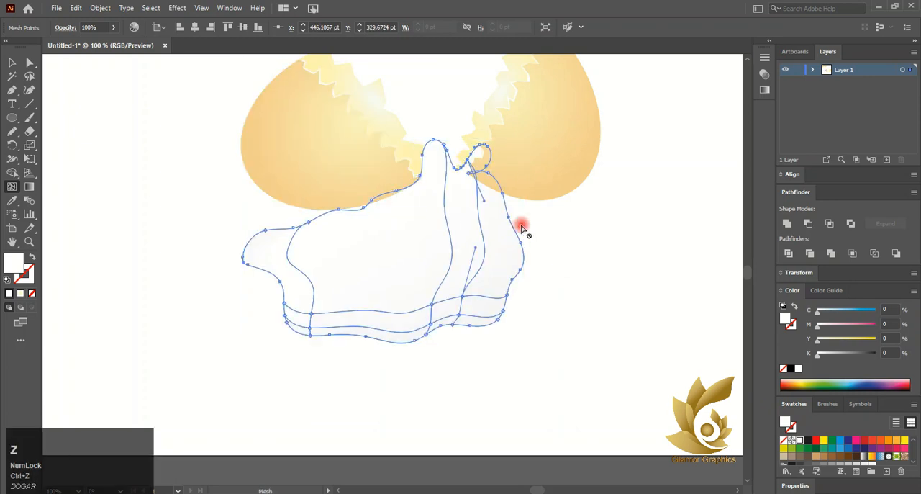
pyautogui.click(509, 209)
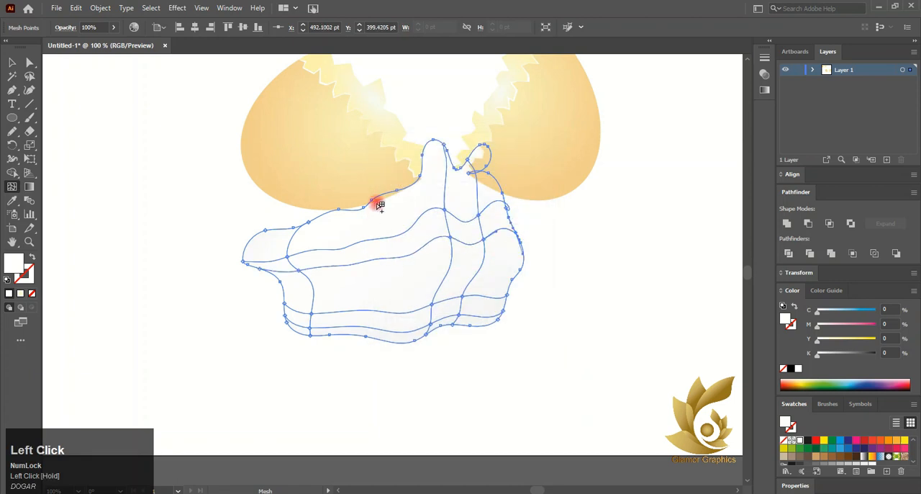
# - Try to pull down the mesh point at the spill's central peak and add mesh points beside it, and undo this
pyautogui.moveTo(444, 145); pyautogui.dragTo(444, 180)
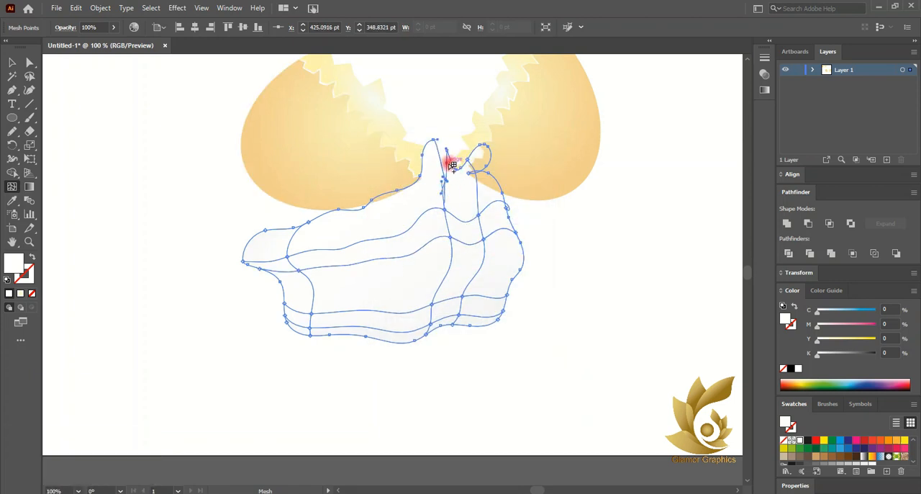
pyautogui.click(469, 173)
pyautogui.hotkey('ctrl', 'z')
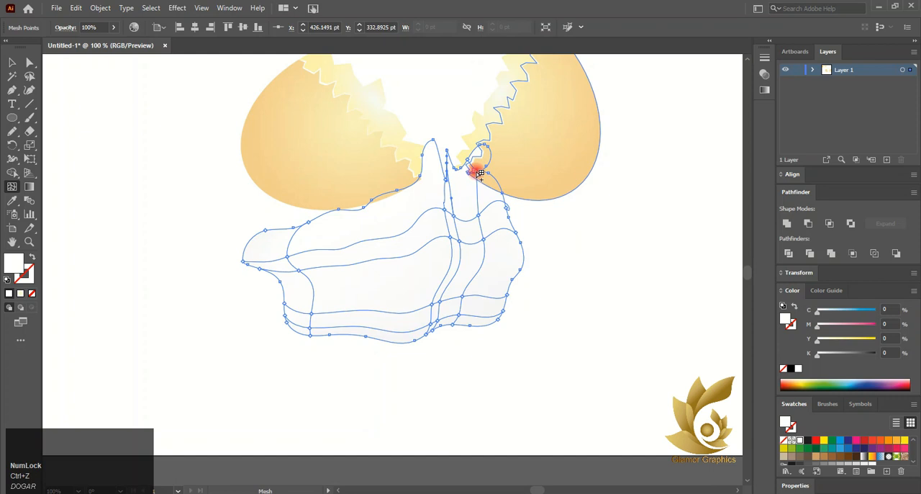
pyautogui.click(477, 173)
pyautogui.hotkey('ctrl', 'z')
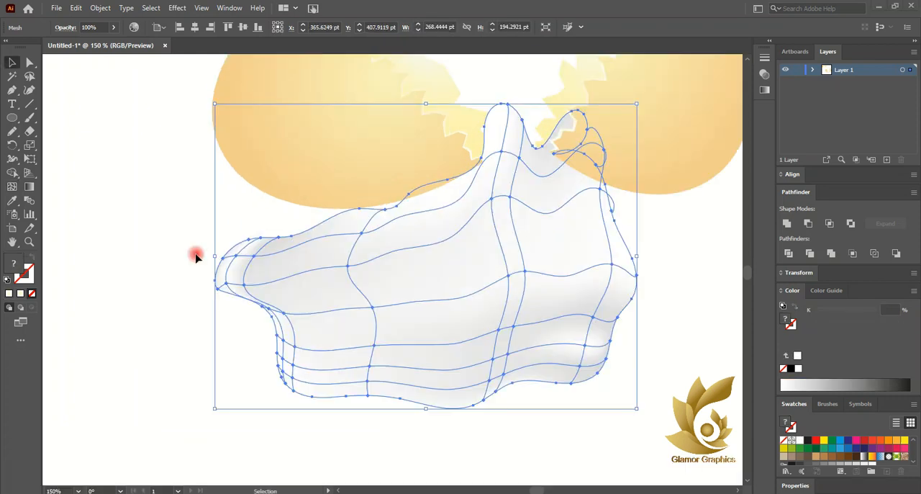
# - Reselect the egg-white mesh, undo a first try on the right loop, and add white mesh points around the loop and its neighboring dip
pyautogui.click(137, 290)
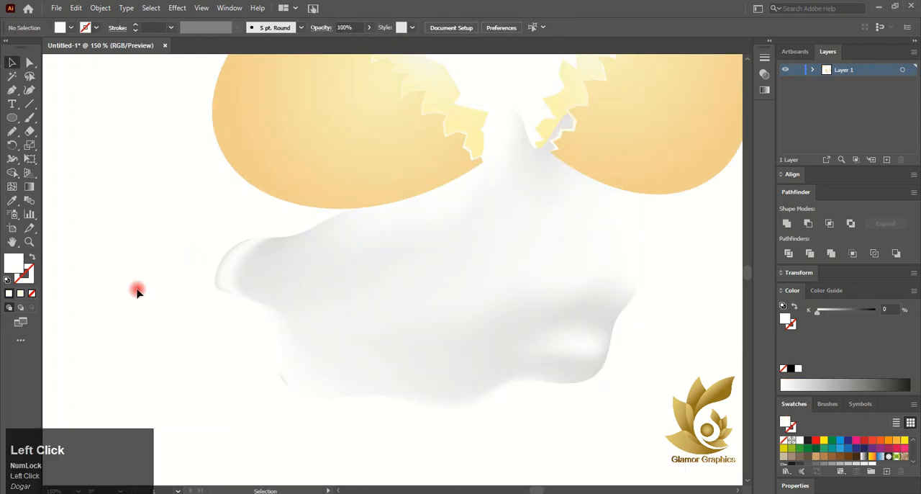
pyautogui.click(413, 370)
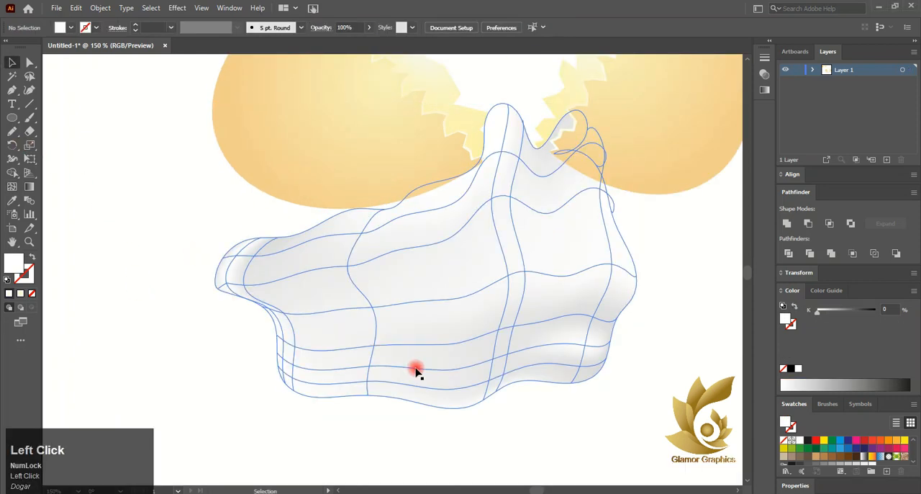
pyautogui.click(13, 187)
pyautogui.click(568, 121)
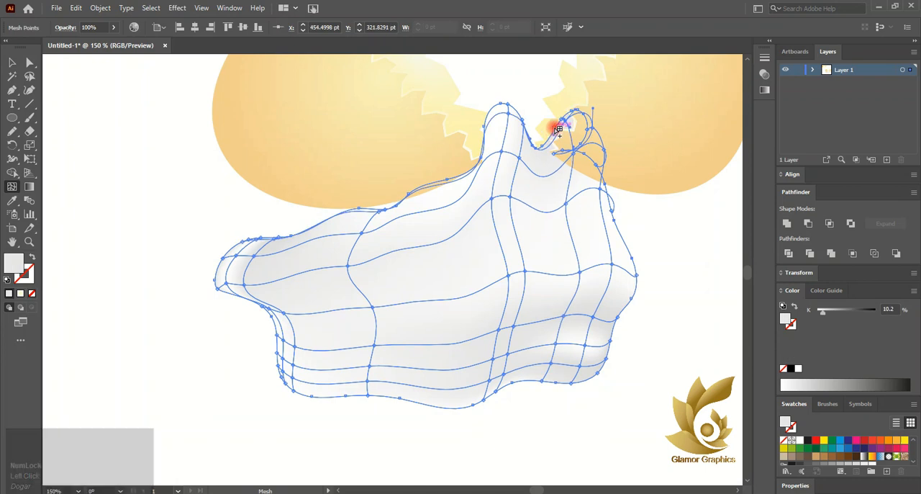
pyautogui.click(559, 201)
pyautogui.hotkey('ctrl', 'z')
pyautogui.hotkey('ctrl', 'z')
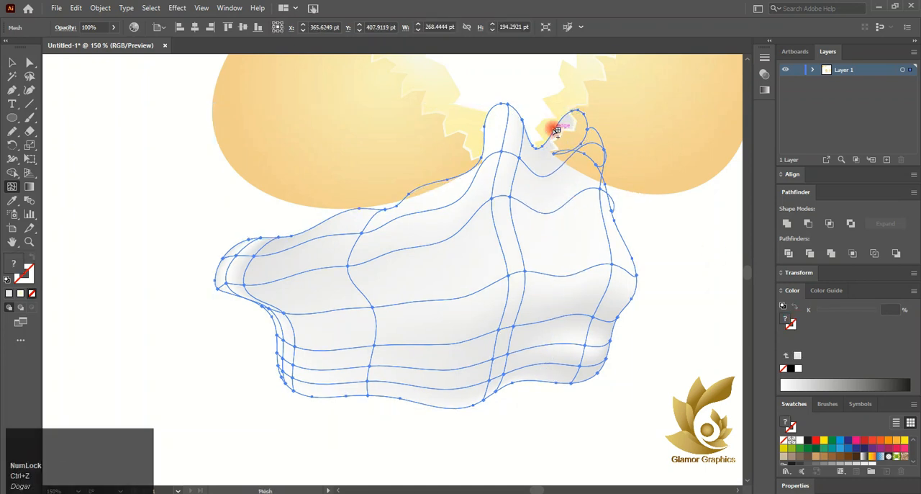
pyautogui.click(557, 130)
pyautogui.click(798, 370)
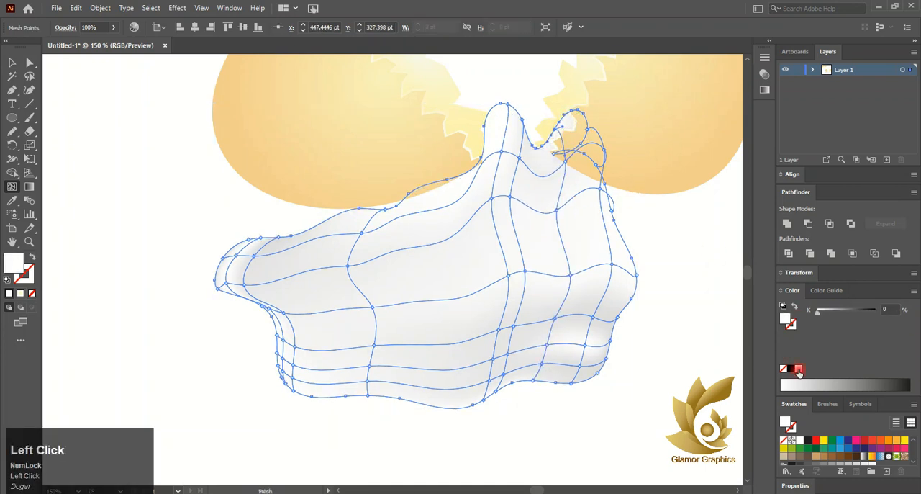
pyautogui.click(545, 173)
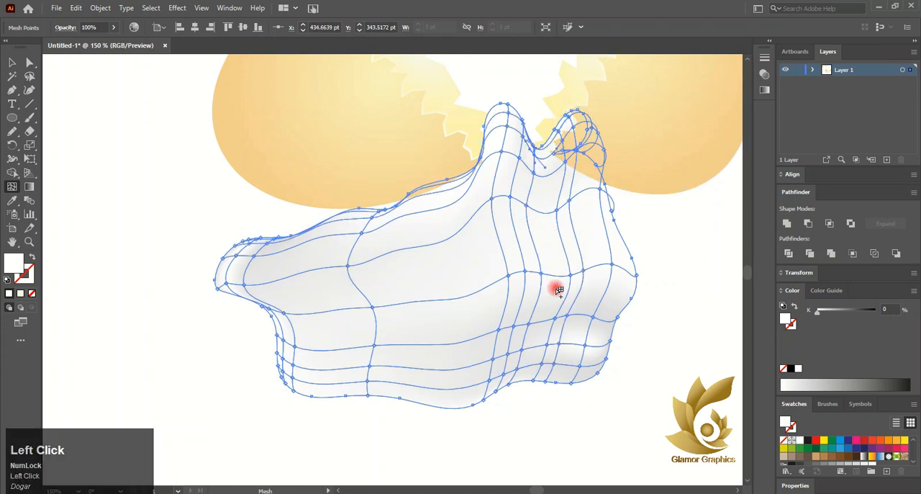
pyautogui.click(220, 459)
# - Draw a closed wavy flap freehand beside the spill's upper-left edge and fill it light gray (K 14.51)
pyautogui.click(11, 188)
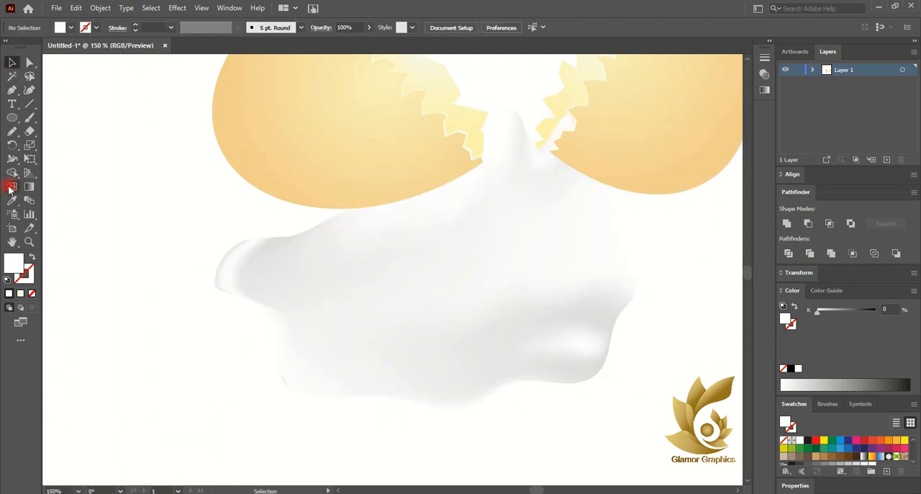
pyautogui.click(12, 130)
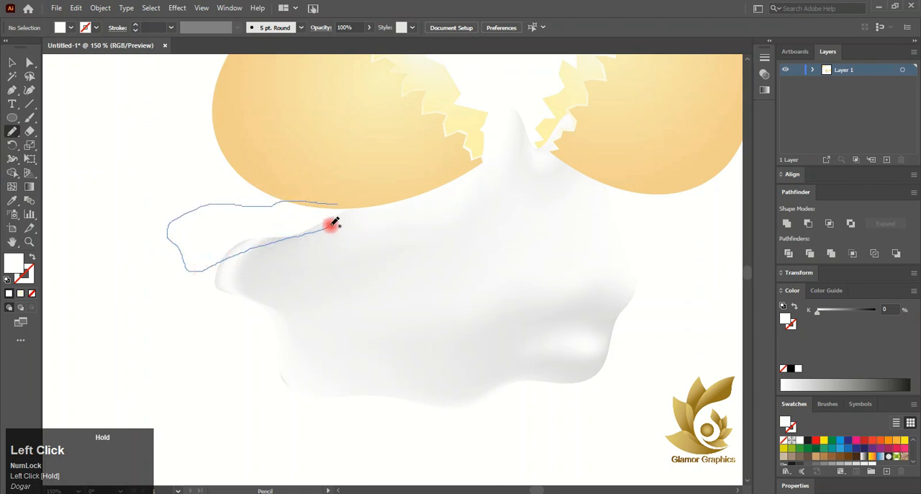
pyautogui.moveTo(343, 202); pyautogui.dragTo(341, 204)
pyautogui.click(11, 63)
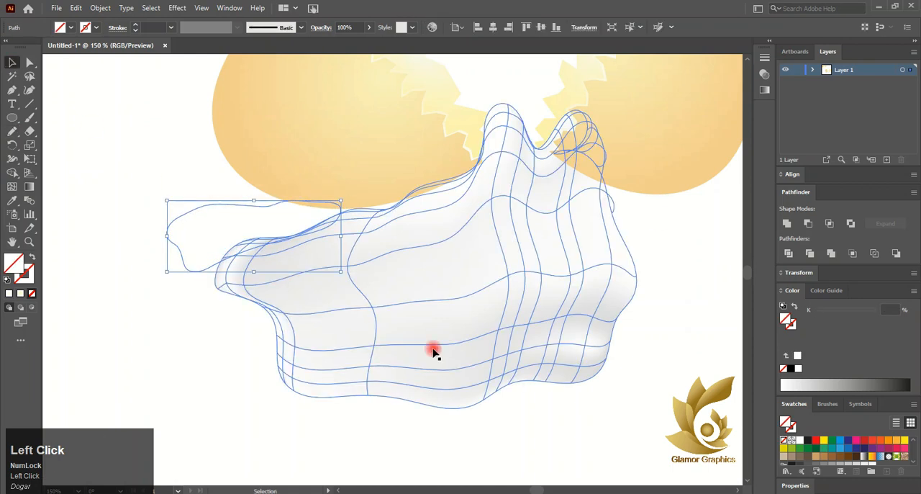
pyautogui.click(853, 467)
# - Send the gray flap to the back, behind the shell and the main spill
pyautogui.rightClick(230, 237)
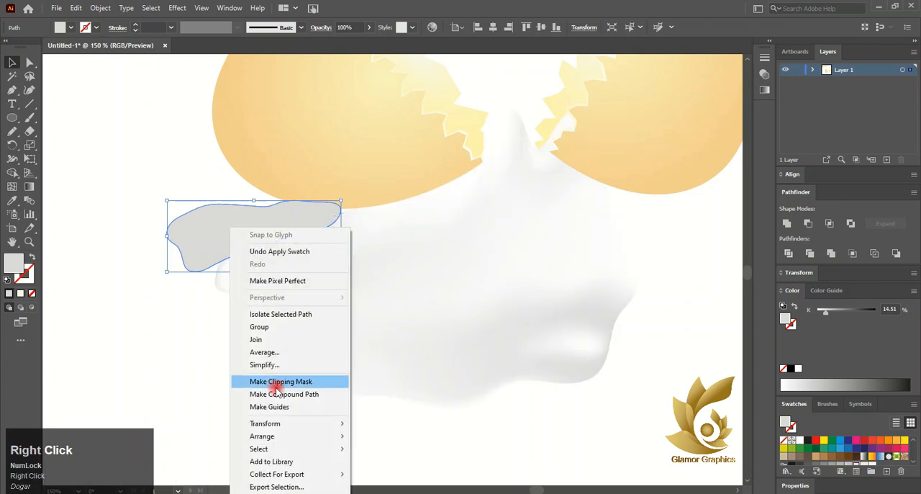
pyautogui.moveTo(300, 436)
pyautogui.click(379, 474)
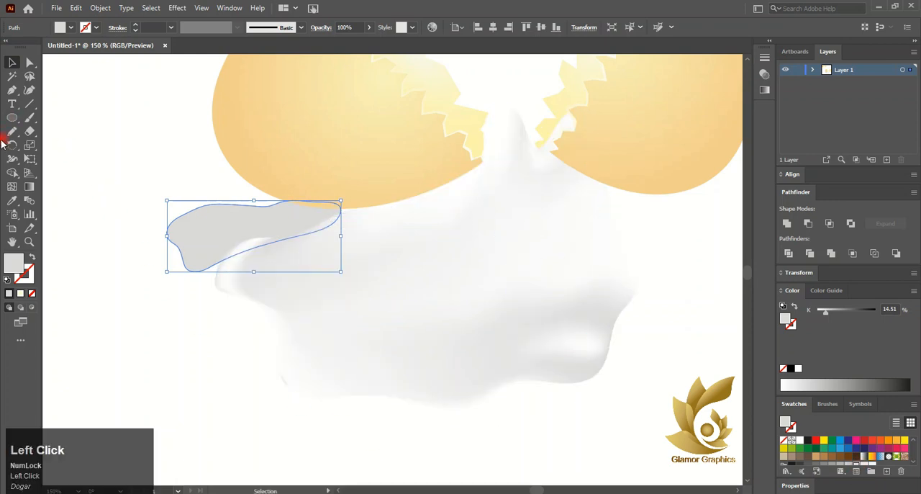
# - Shade the flap with white (FFFFFF) mesh points at its left tip, lower-left corner, upper edge and right end, and deselect it
pyautogui.click(13, 173)
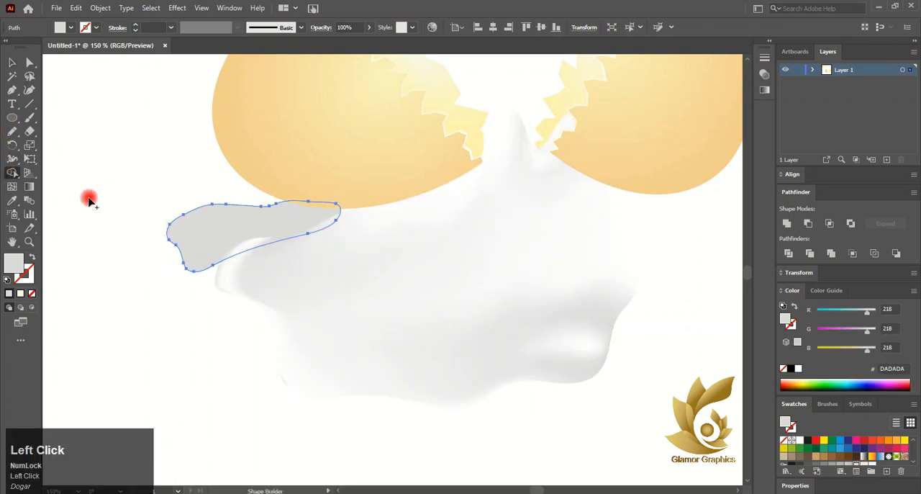
pyautogui.click(164, 234)
pyautogui.click(797, 369)
pyautogui.click(265, 224)
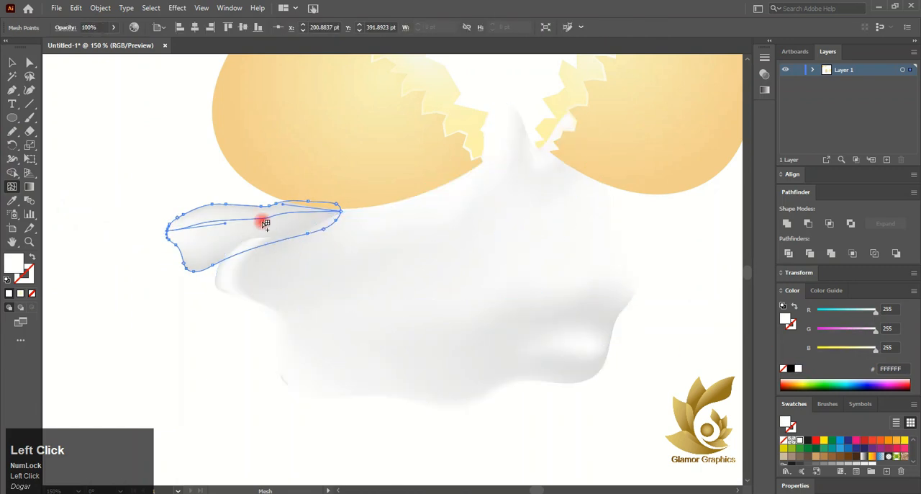
pyautogui.click(200, 264)
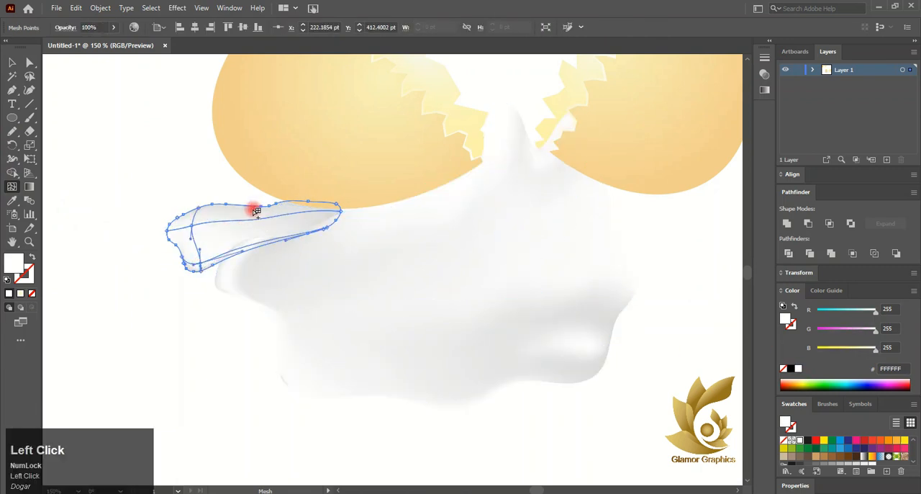
pyautogui.click(257, 211)
pyautogui.click(317, 219)
pyautogui.click(12, 60)
pyautogui.click(200, 291)
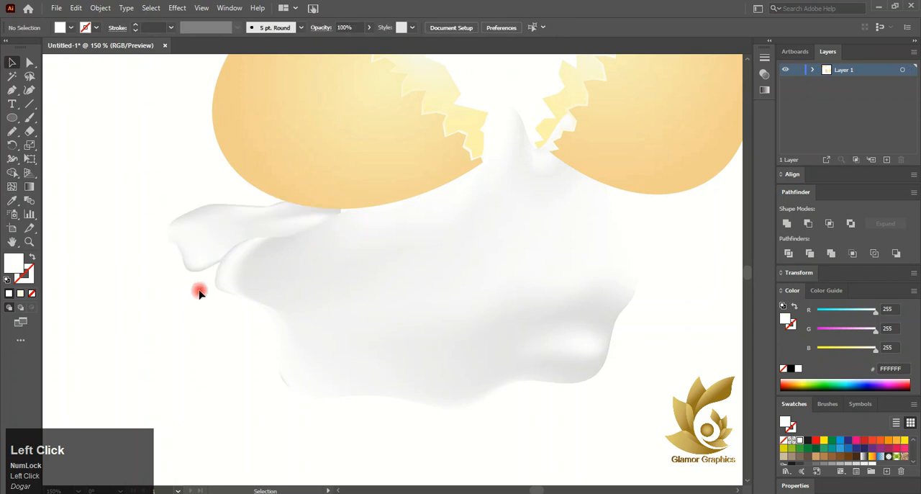
# - Select the flap and main spill together, widen them symmetrically to about 376 pt, and undo a try at stretching their height
pyautogui.scroll(-3, 192, 389)
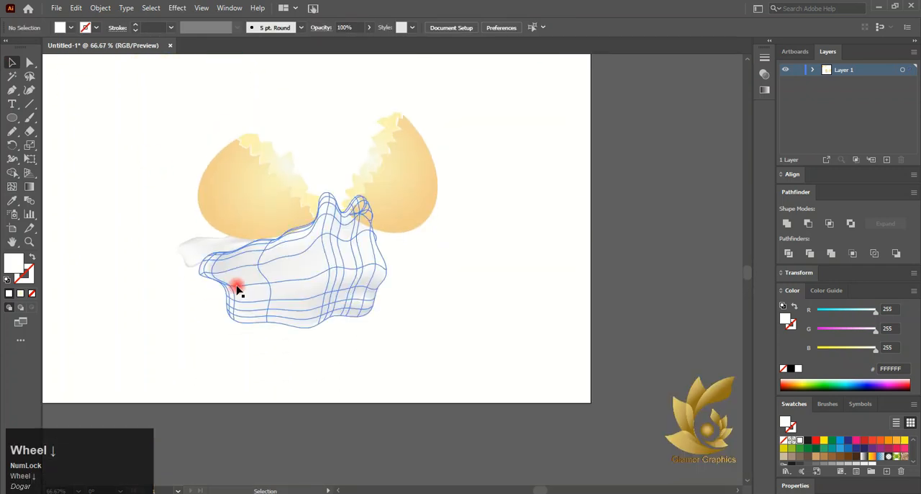
pyautogui.keyDown('ctrl'); pyautogui.click(185, 254); pyautogui.keyUp('ctrl')
pyautogui.keyDown('shift'); pyautogui.click(354, 295); pyautogui.keyUp('shift')
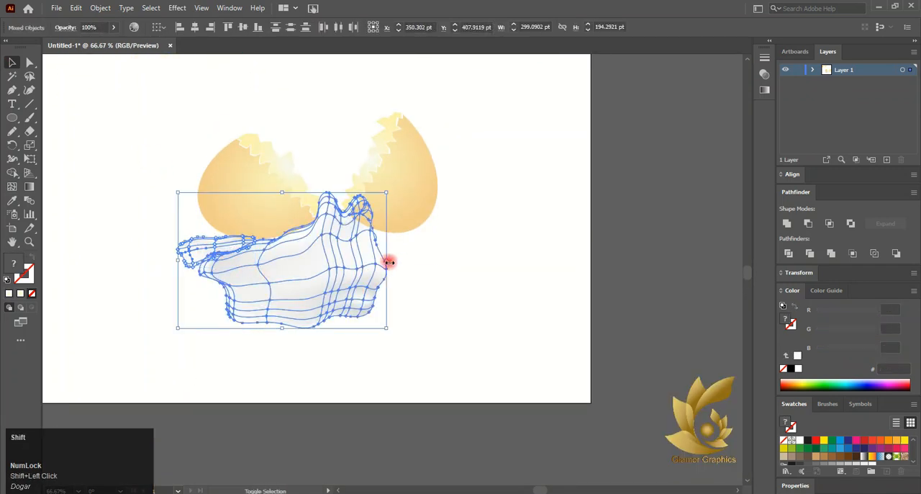
pyautogui.moveTo(390, 261); pyautogui.dragTo(413, 259)
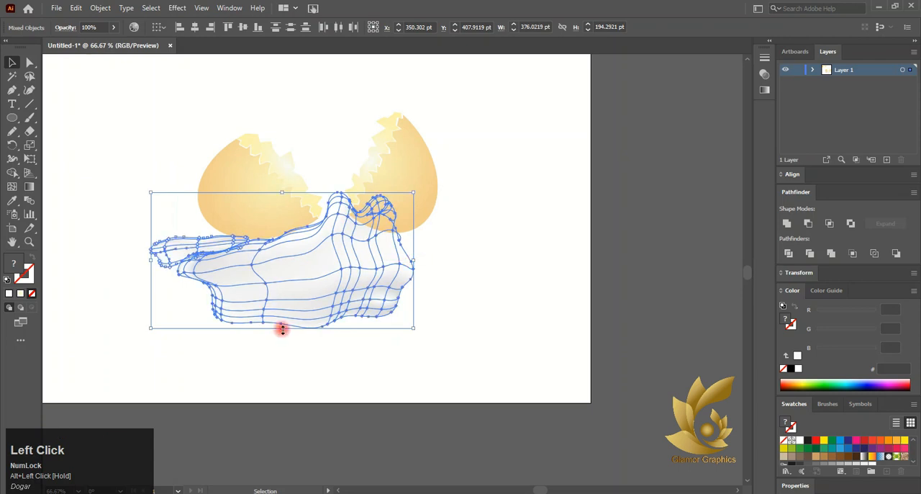
pyautogui.moveTo(282, 329)
pyautogui.mouseDown()
pyautogui.moveTo(290, 362)
pyautogui.moveTo(285, 346)
pyautogui.mouseUp()
pyautogui.scroll(3, 312, 272)
pyautogui.hotkey('ctrl', 'z')
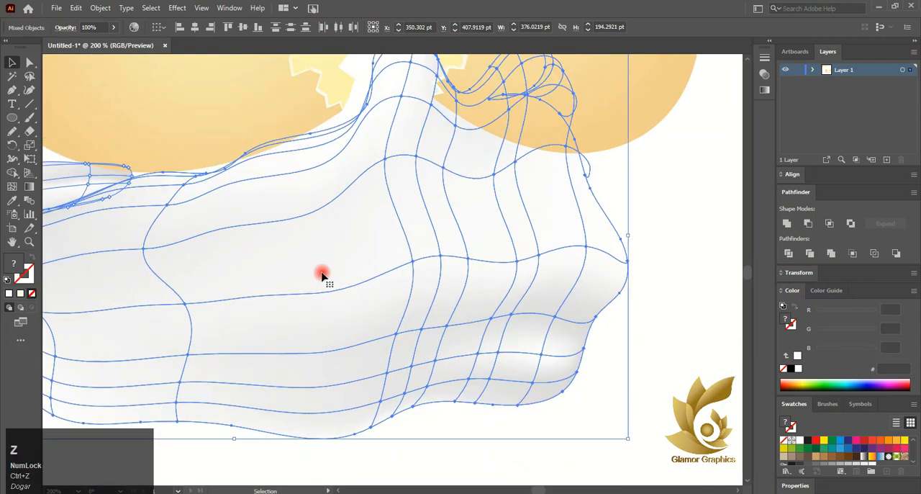
# - Narrow the flap and spill from their left side to about 329 pt wide, shift the spill slightly, and clear the selection
pyautogui.scroll(-3, 322, 276)
pyautogui.moveTo(87, 255); pyautogui.dragTo(131, 250)
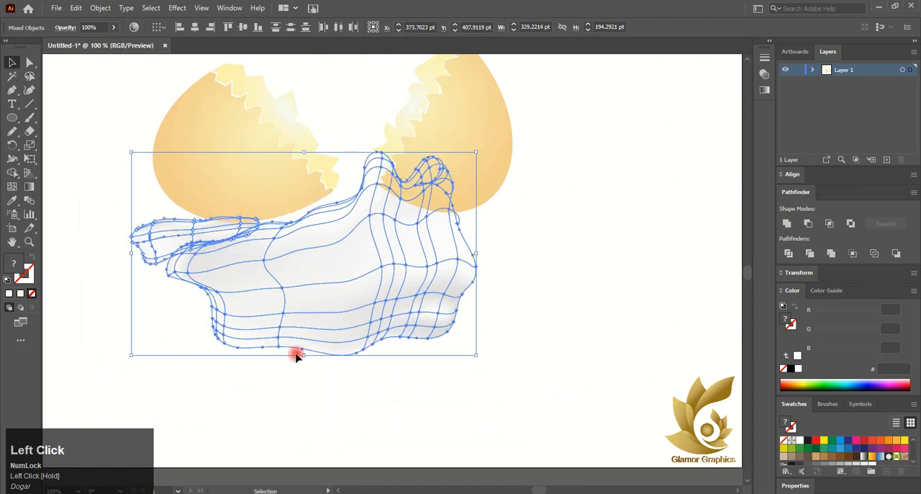
pyautogui.moveTo(298, 323)
pyautogui.mouseDown()
pyautogui.moveTo(304, 312)
pyautogui.moveTo(292, 318)
pyautogui.mouseUp()
pyautogui.click(372, 400)
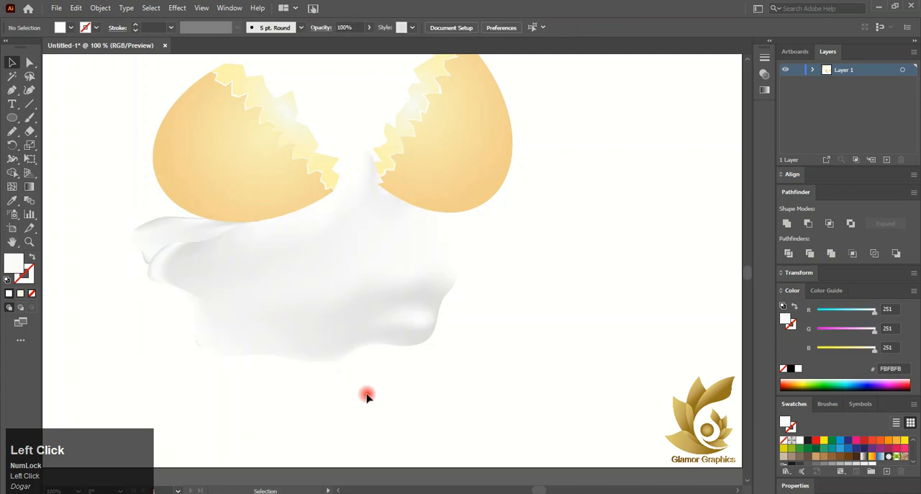
# - Draw a rectangle covering the whole artboard and fill it with gray B2B2B2
pyautogui.scroll(-1, 364, 395)
pyautogui.scroll(1, 116, 290)
pyautogui.rightClick(12, 118)
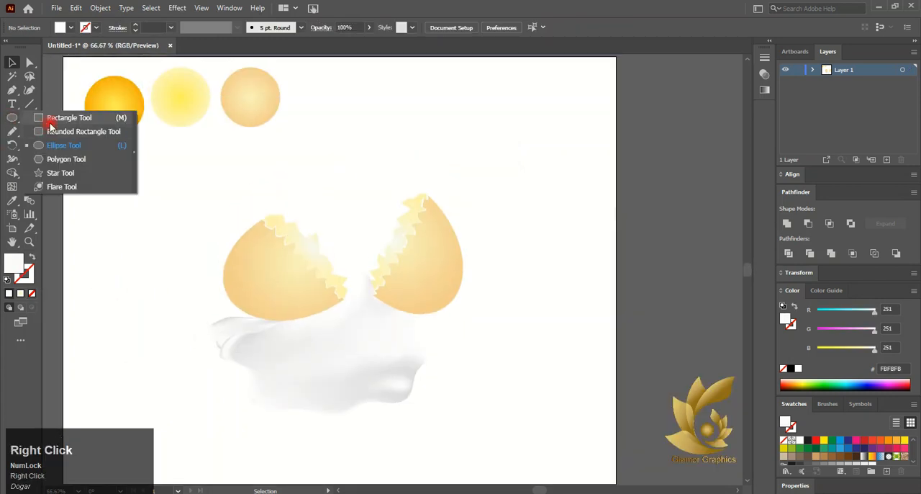
pyautogui.click(50, 118)
pyautogui.moveTo(63, 60)
pyautogui.mouseDown()
pyautogui.moveTo(218, 281)
pyautogui.moveTo(590, 446)
pyautogui.moveTo(617, 434)
pyautogui.moveTo(616, 425)
pyautogui.mouseUp()
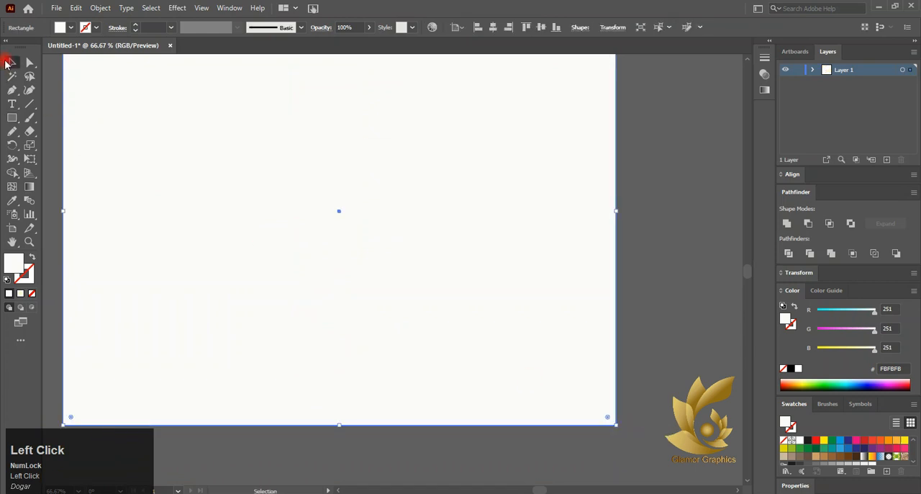
pyautogui.click(847, 468)
# - Send the gray rectangle behind all the artwork as a background
pyautogui.rightClick(329, 259)
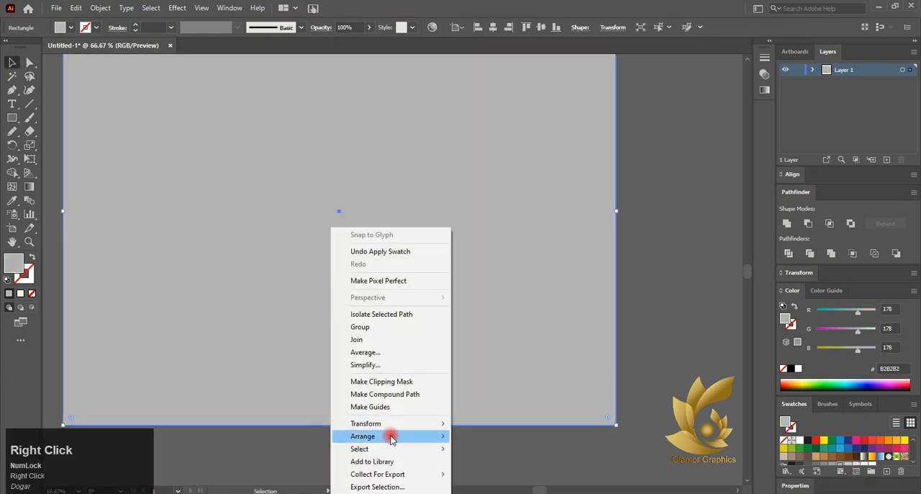
pyautogui.moveTo(391, 436)
pyautogui.click(496, 469)
# - Darken the background rectangle to gray 706F6F and clear the selection
pyautogui.hscroll(-1, 195, 343)
pyautogui.hscroll(-2, 194, 344)
pyautogui.scroll(3, 362, 374)
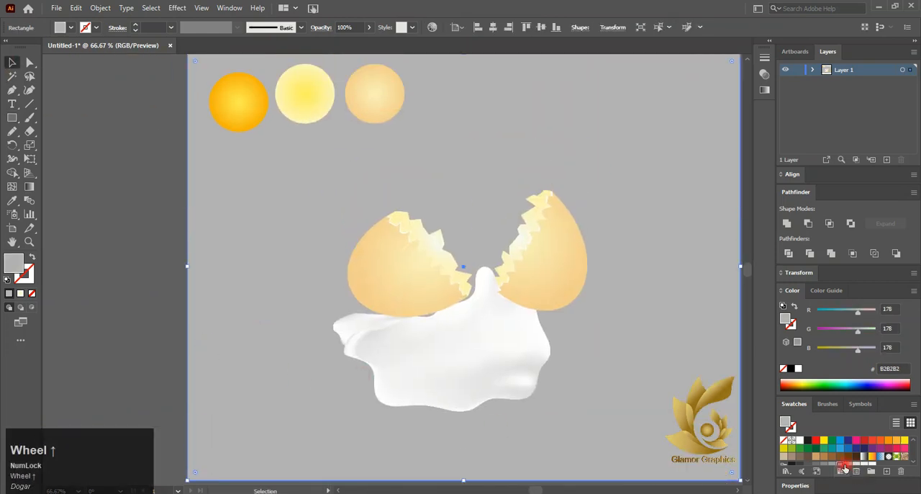
pyautogui.click(833, 468)
pyautogui.click(819, 464)
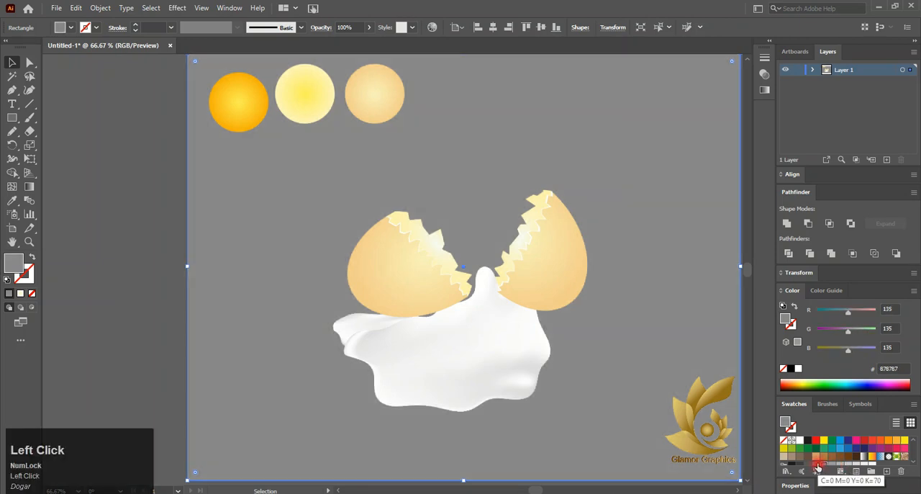
pyautogui.click(781, 463)
pyautogui.click(101, 307)
# - Widen the main spill toward the left and shift the flap farther left with a slight tilt
pyautogui.scroll(-3, 335, 353)
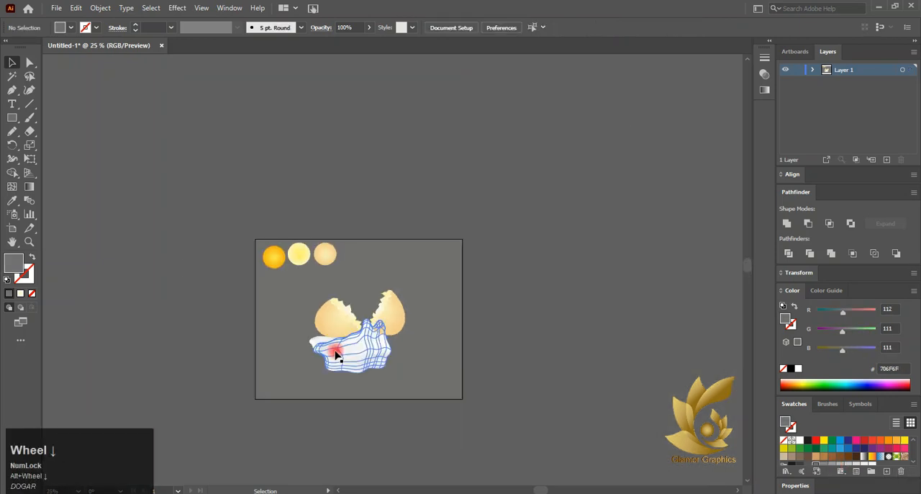
pyautogui.scroll(4, 175, 314)
pyautogui.click(458, 340)
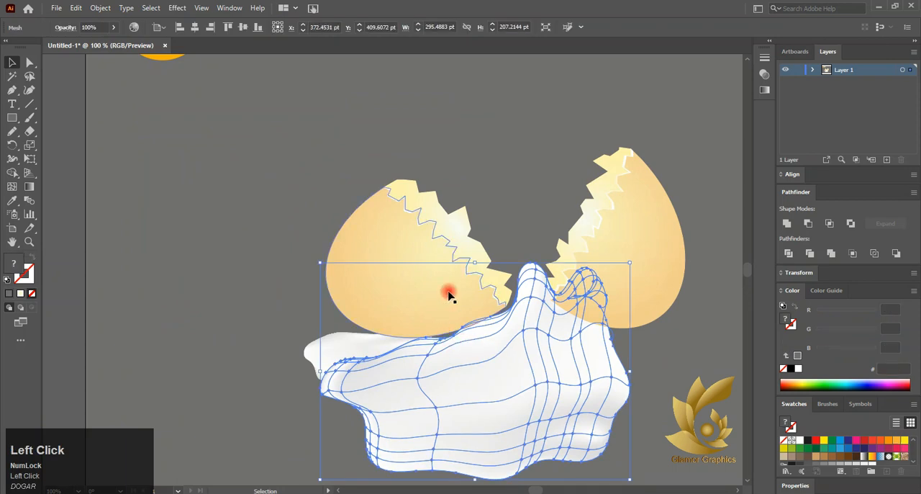
pyautogui.moveTo(414, 343); pyautogui.dragTo(264, 345)
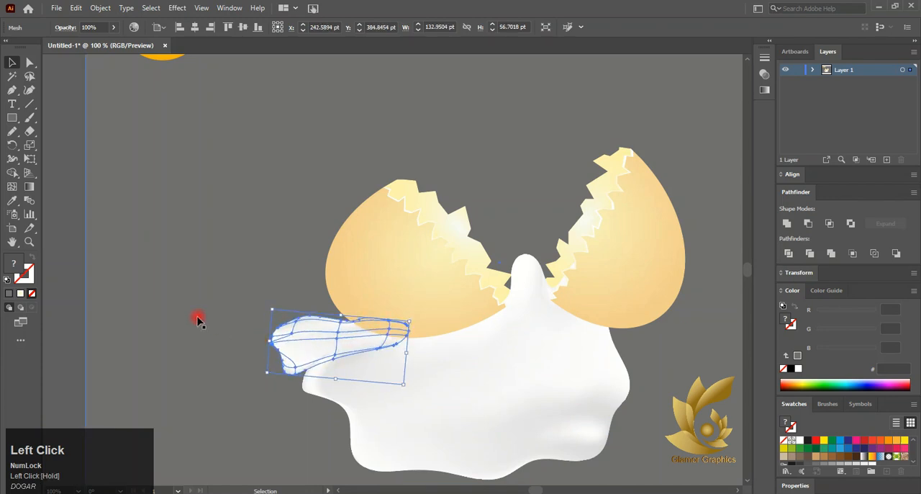
pyautogui.click(339, 353)
pyautogui.scroll(-2, 339, 353)
pyautogui.click(522, 382)
# - Try widening the main spill toward the right to about 343 pt, undo it, and clear the selection
pyautogui.click(339, 360)
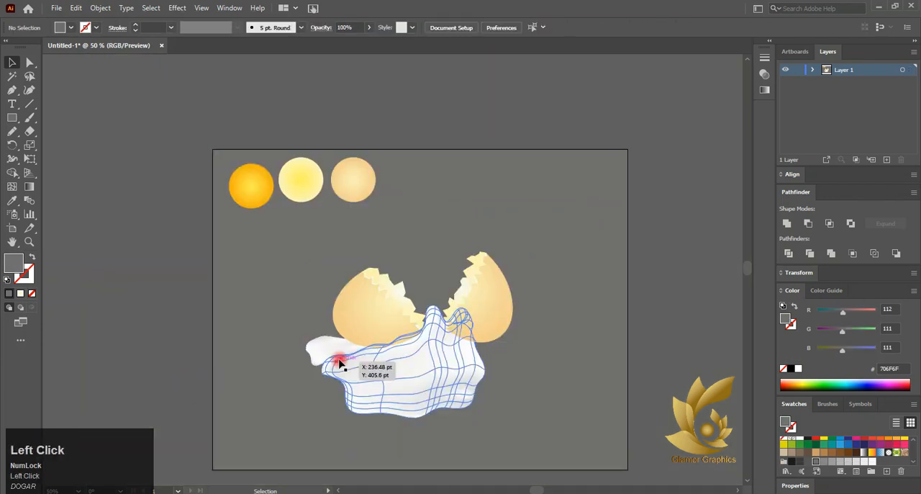
pyautogui.scroll(-1, 353, 372)
pyautogui.moveTo(486, 349)
pyautogui.mouseDown()
pyautogui.moveTo(499, 346)
pyautogui.moveTo(497, 353)
pyautogui.mouseUp()
pyautogui.press('z')
pyautogui.press('z')
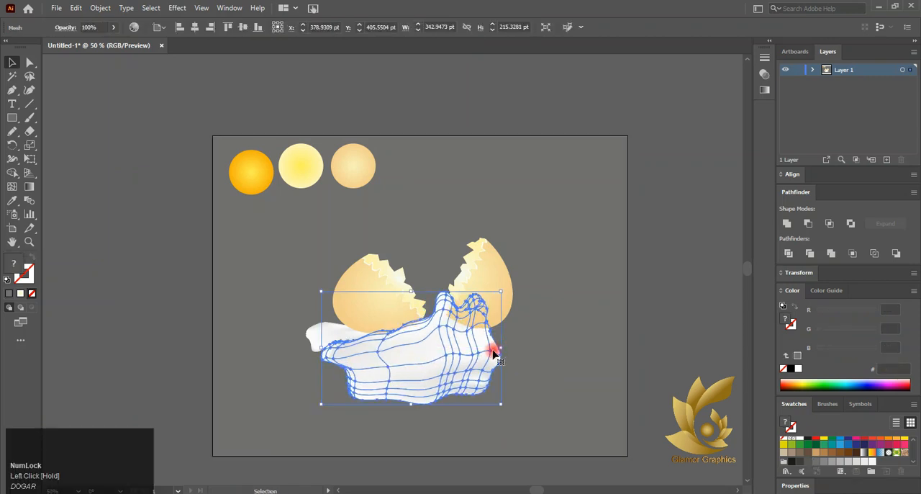
pyautogui.click(11, 64)
pyautogui.click(209, 287)
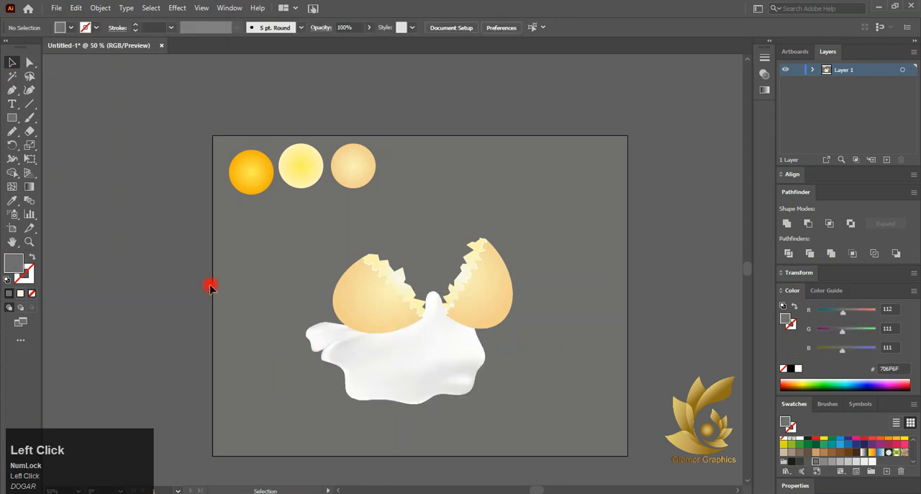
# - Draw a horizontal ellipse yolk on the spill below the shell gap, using the orange sample circle's gradient
pyautogui.click(238, 167)
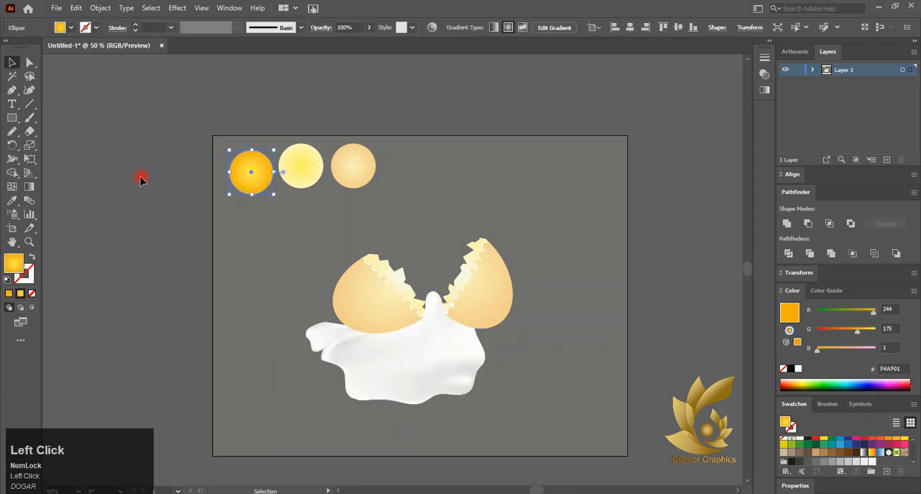
pyautogui.rightClick(11, 115)
pyautogui.click(54, 149)
pyautogui.scroll(3, 408, 358)
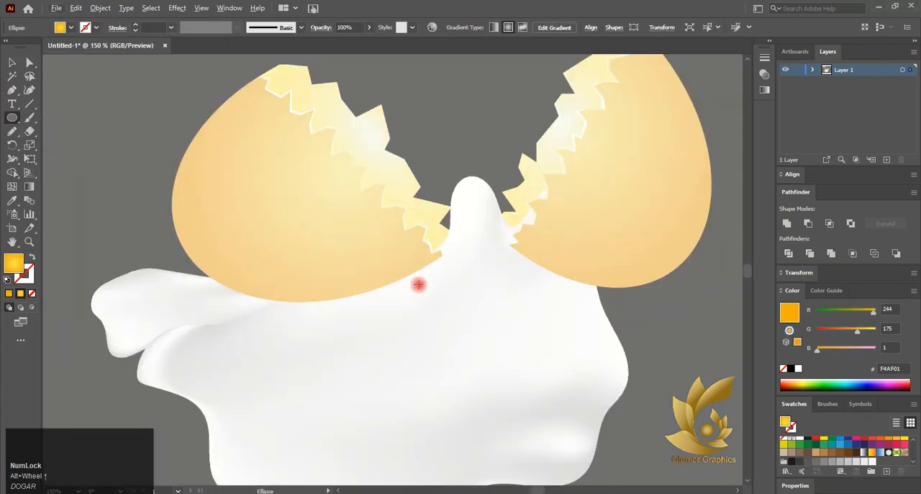
pyautogui.moveTo(419, 287); pyautogui.dragTo(564, 385)
pyautogui.scroll(-2, 510, 359)
pyautogui.moveTo(504, 373); pyautogui.dragTo(505, 362)
# - Redirect the yolk's radial gradient from its upper center toward the lower right, with FFF151 as the inner color
pyautogui.click(29, 187)
pyautogui.scroll(2, 508, 332)
pyautogui.moveTo(499, 328); pyautogui.dragTo(541, 375)
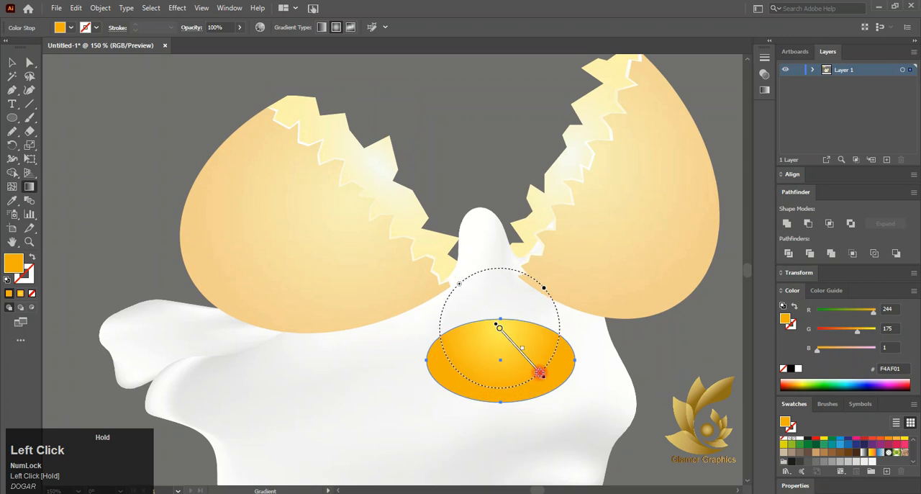
pyautogui.click(500, 338)
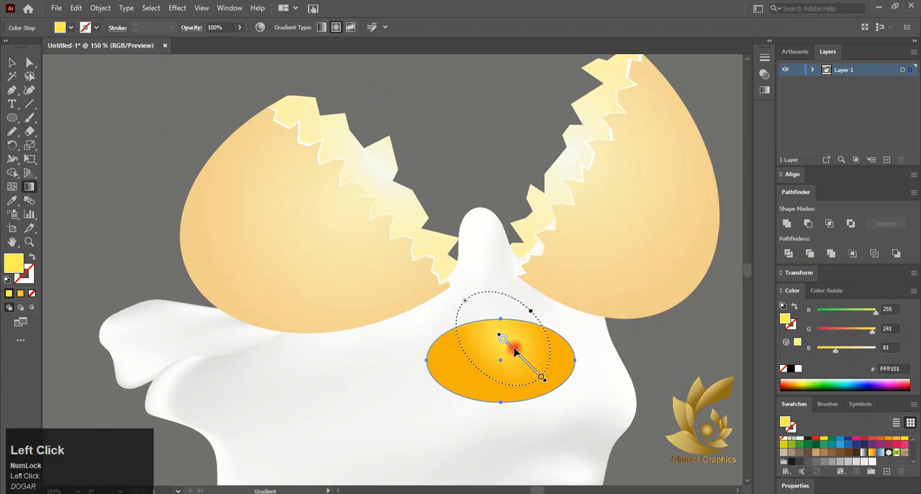
pyautogui.click(13, 63)
pyautogui.click(322, 252)
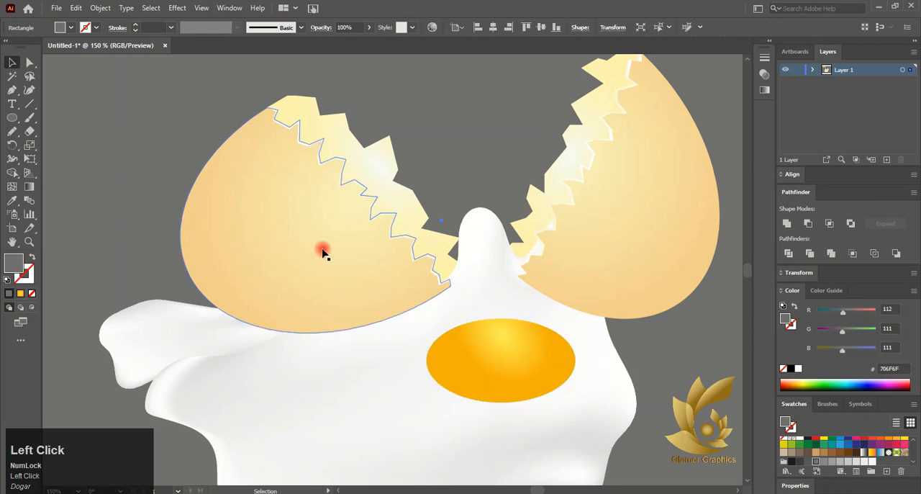
# - Copy the yolk and place a duplicate on the empty background to the right of the egg
pyautogui.scroll(-1, 331, 250)
pyautogui.click(443, 321)
pyautogui.click(76, 8)
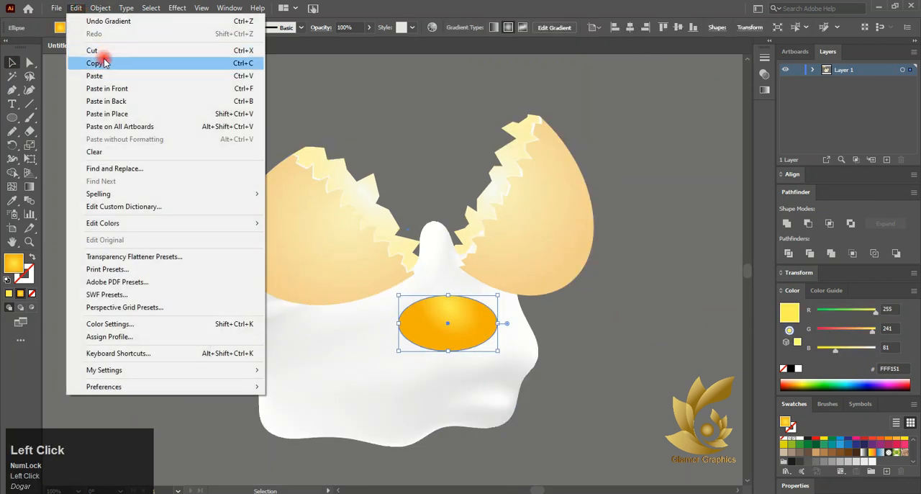
pyautogui.click(99, 59)
pyautogui.moveTo(467, 322); pyautogui.dragTo(607, 308)
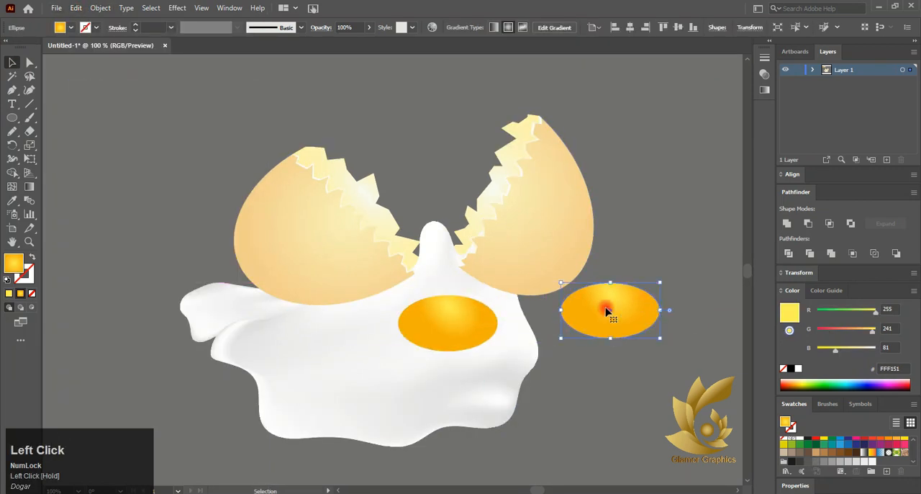
pyautogui.hscroll(3, 575, 312)
pyautogui.moveTo(507, 306); pyautogui.dragTo(529, 302)
# - Paste a copy in front of the duplicate yolk and offset it slightly upward, leaving a thin lower rim uncovered
pyautogui.keyDown('alt'); pyautogui.scroll(3, 528, 333); pyautogui.keyUp('alt')
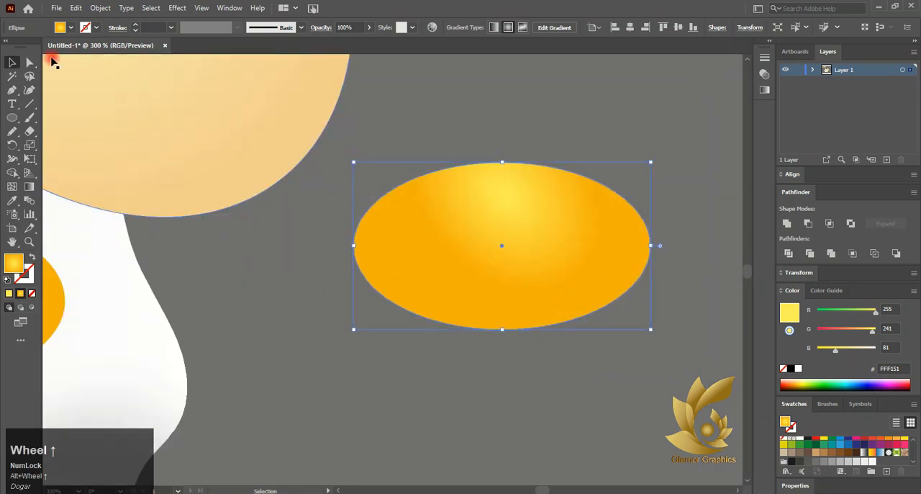
pyautogui.click(56, 8)
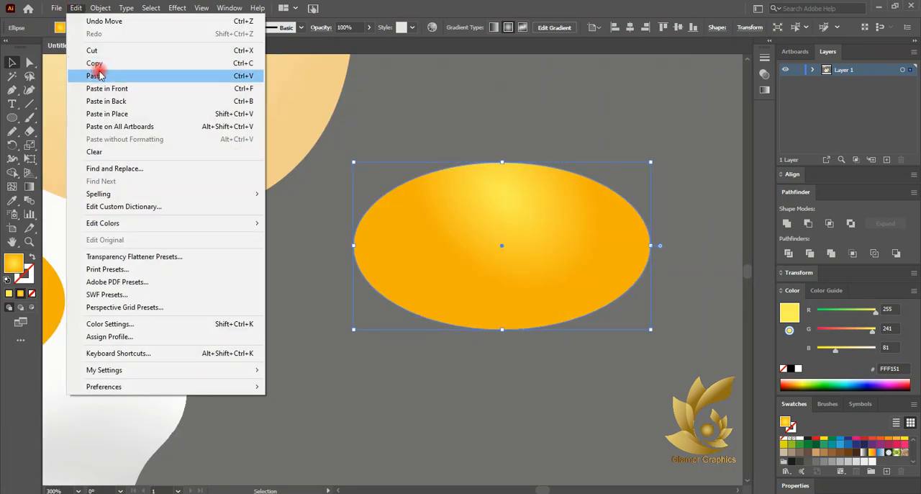
pyautogui.click(74, 8)
pyautogui.click(74, 8)
pyautogui.click(106, 88)
pyautogui.keyDown('alt'); pyautogui.scroll(3, 491, 287); pyautogui.keyUp('alt')
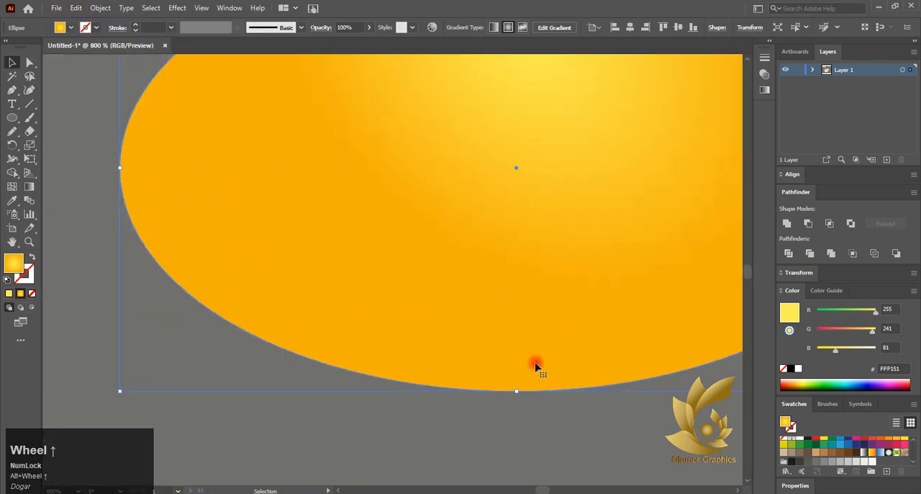
pyautogui.moveTo(535, 366)
pyautogui.mouseDown()
pyautogui.moveTo(530, 348)
pyautogui.moveTo(547, 331)
pyautogui.moveTo(539, 360)
pyautogui.mouseUp()
pyautogui.keyDown('alt'); pyautogui.scroll(-2, 533, 352); pyautogui.keyUp('alt')
pyautogui.scroll(5, 532, 335)
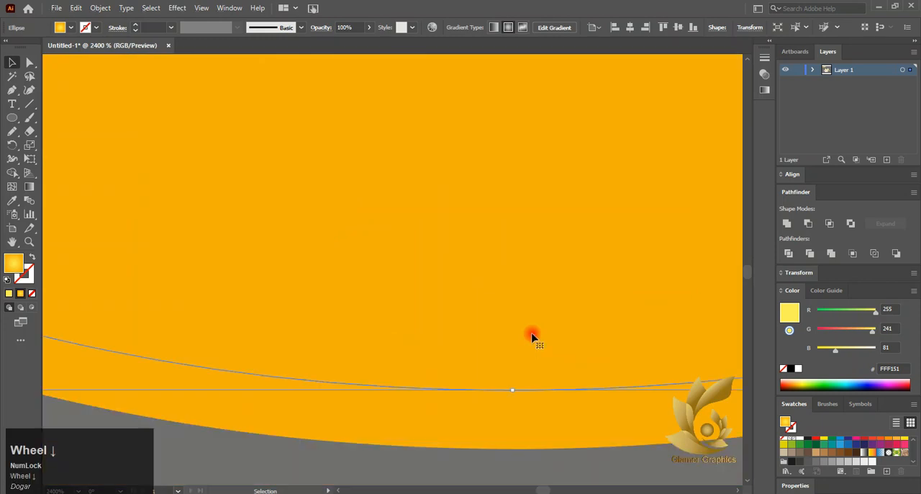
pyautogui.keyDown('alt'); pyautogui.scroll(-3, 530, 392); pyautogui.keyUp('alt')
pyautogui.moveTo(531, 415); pyautogui.dragTo(558, 315)
# - Select the two offset ellipses and subtract the front one to leave a thin crescent rim
pyautogui.moveTo(425, 438); pyautogui.dragTo(603, 174)
pyautogui.keyDown('alt'); pyautogui.scroll(-3, 603, 187); pyautogui.keyUp('alt')
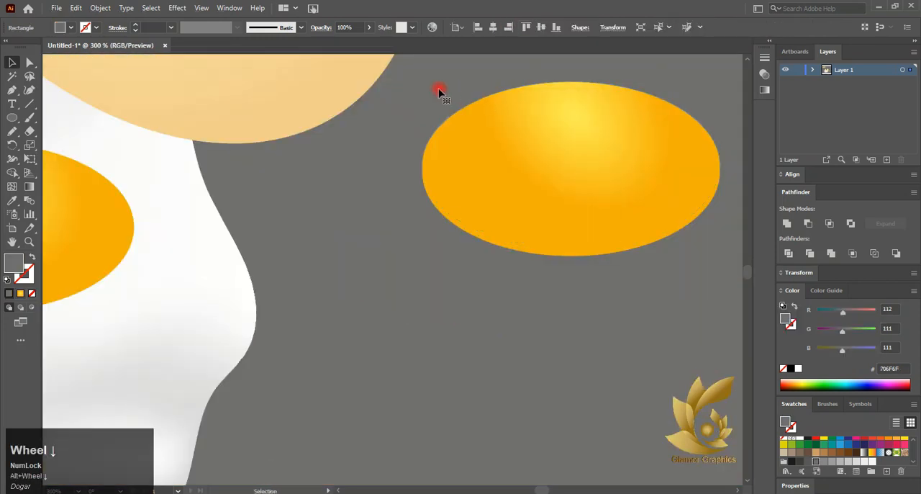
pyautogui.moveTo(438, 92); pyautogui.dragTo(633, 314)
pyautogui.keyDown('alt'); pyautogui.scroll(-1, 371, 179); pyautogui.keyUp('alt')
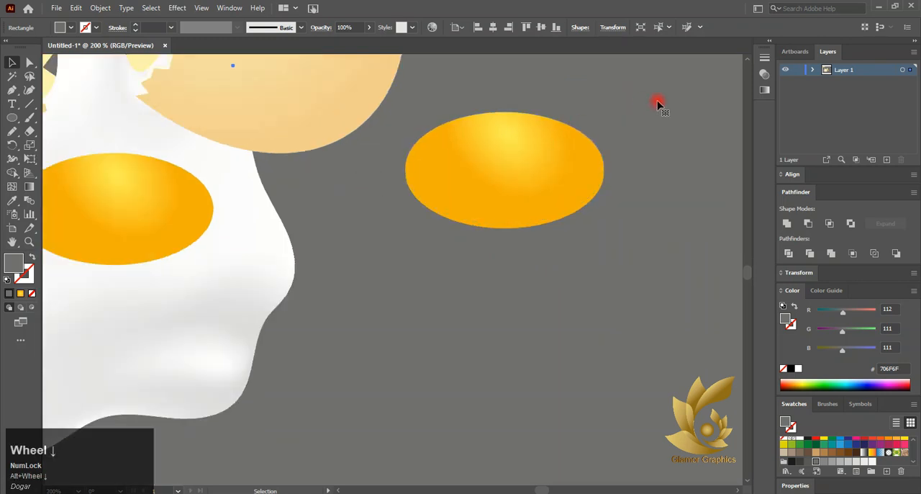
pyautogui.moveTo(659, 103); pyautogui.dragTo(421, 241)
pyautogui.keyDown('shift'); pyautogui.click(487, 195); pyautogui.keyUp('shift')
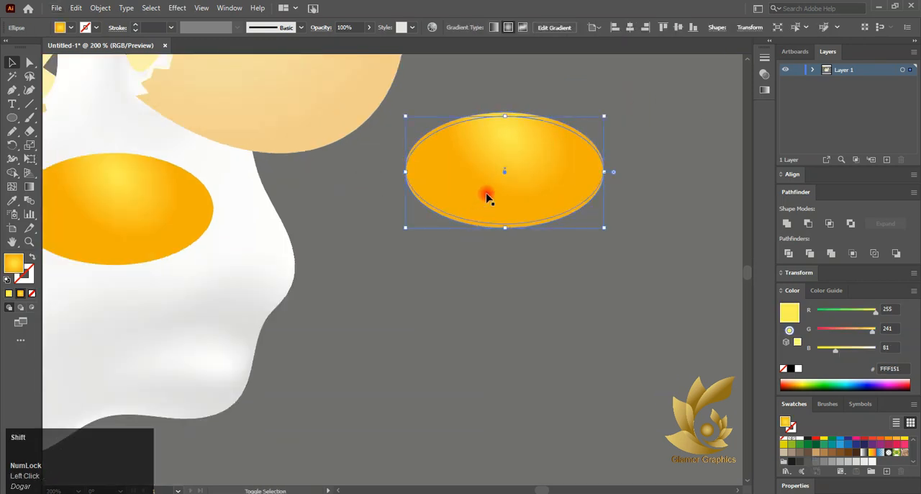
pyautogui.click(806, 223)
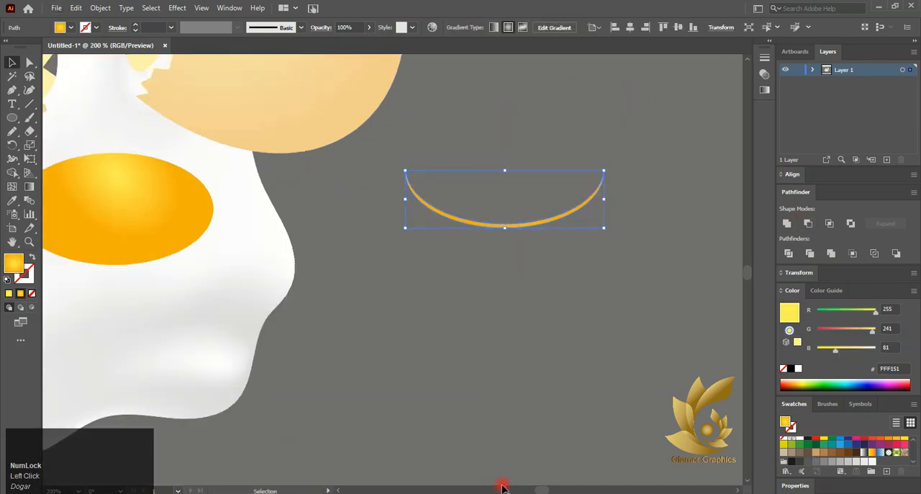
pyautogui.click(177, 8)
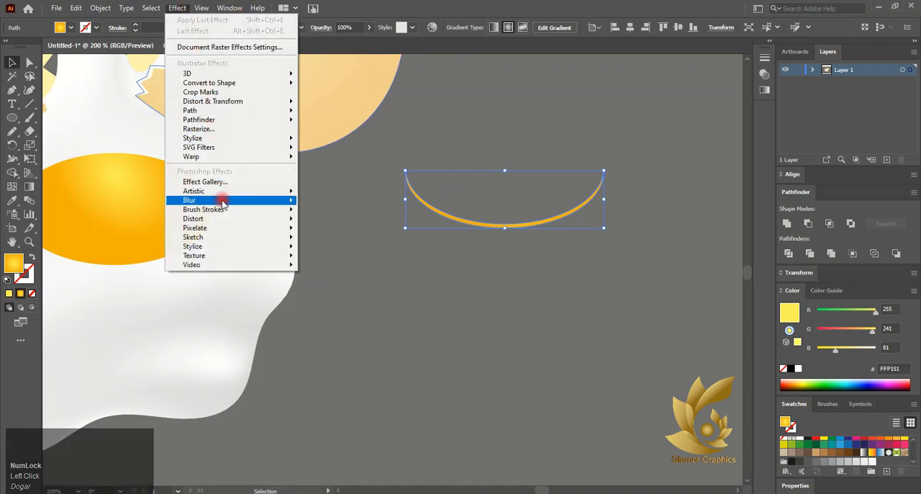
pyautogui.moveTo(223, 200)
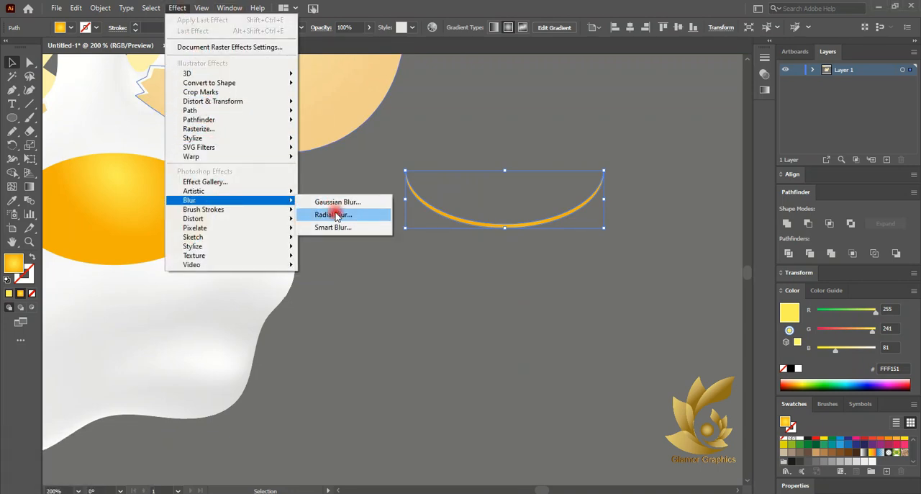
pyautogui.click(329, 214)
pyautogui.click(530, 118)
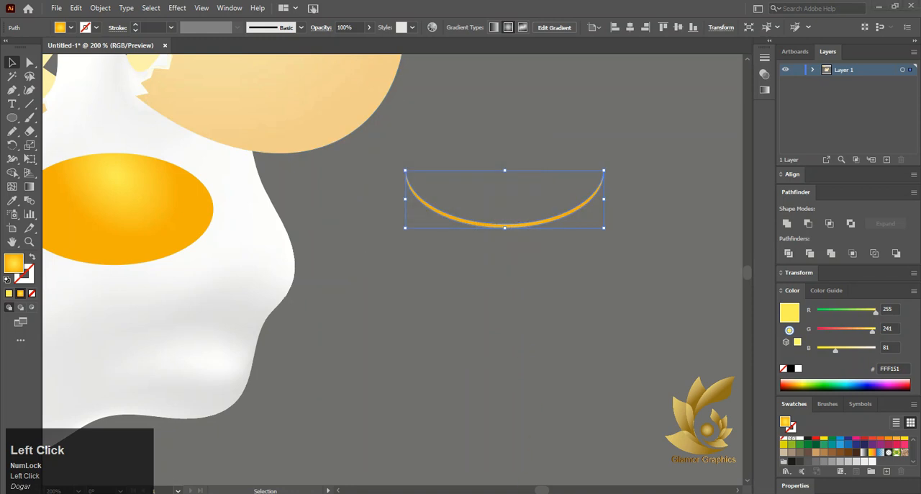
# - Apply a Gaussian Blur with a radius of 0.9681 pixels to the crescent rim, and deselect it
pyautogui.click(177, 7)
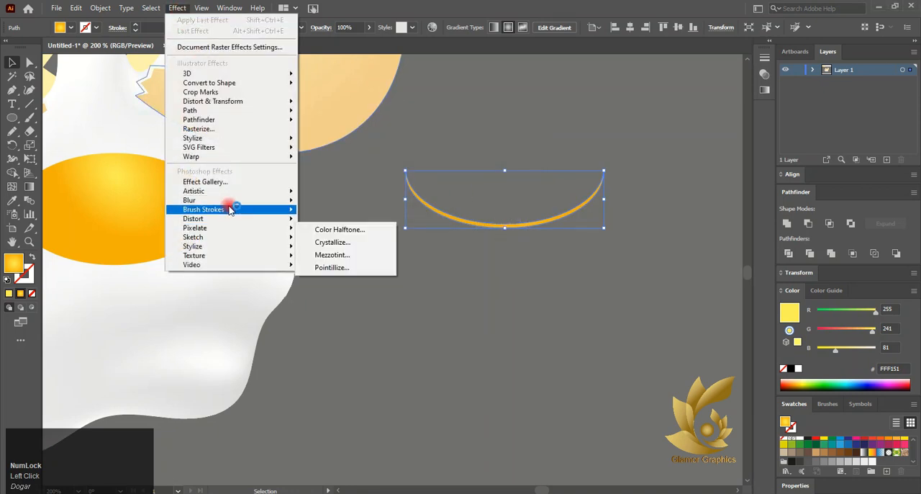
pyautogui.moveTo(292, 202)
pyautogui.click(337, 202)
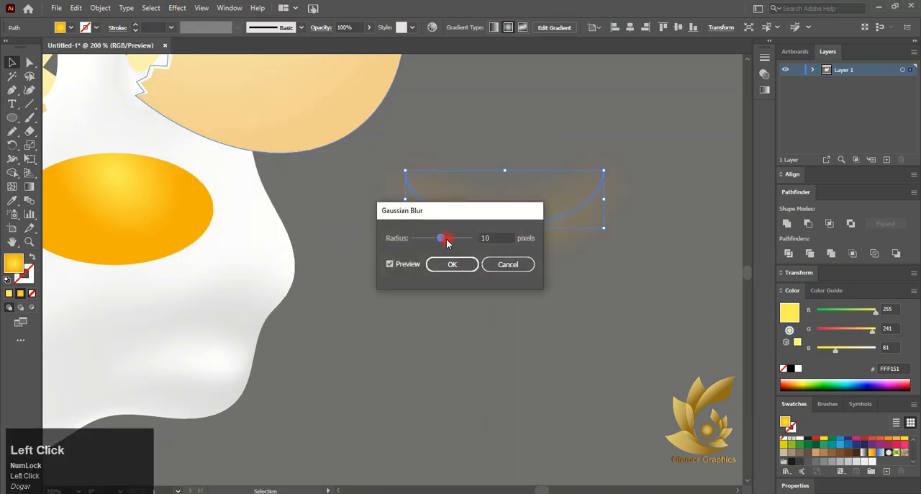
pyautogui.moveTo(440, 240); pyautogui.dragTo(436, 240)
pyautogui.moveTo(456, 211); pyautogui.dragTo(603, 264)
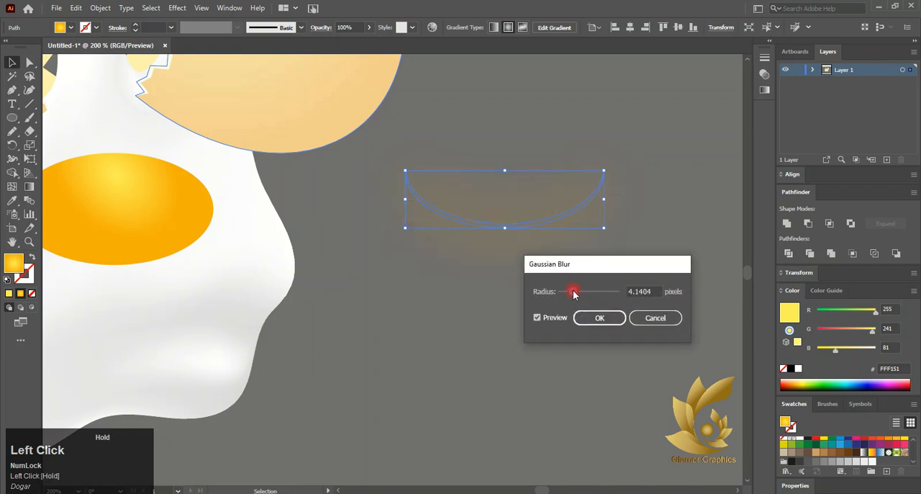
pyautogui.moveTo(573, 294)
pyautogui.mouseDown()
pyautogui.moveTo(559, 294)
pyautogui.moveTo(567, 298)
pyautogui.mouseUp()
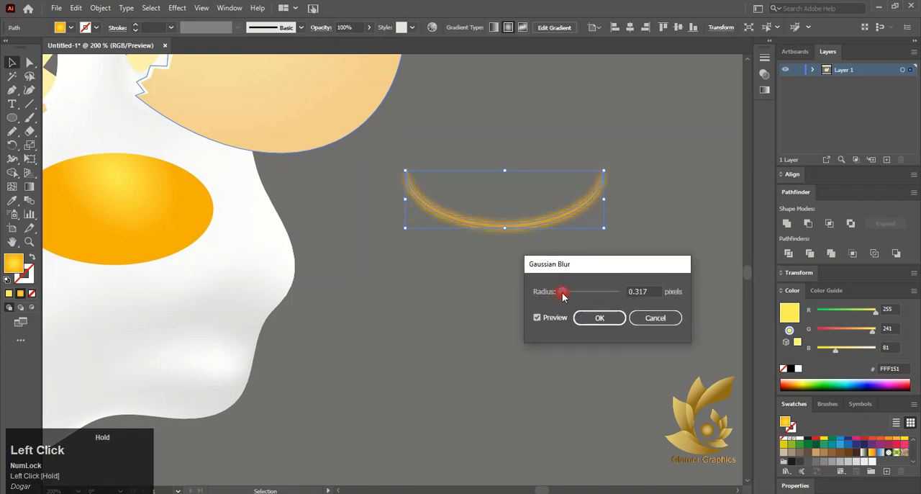
pyautogui.click(545, 321)
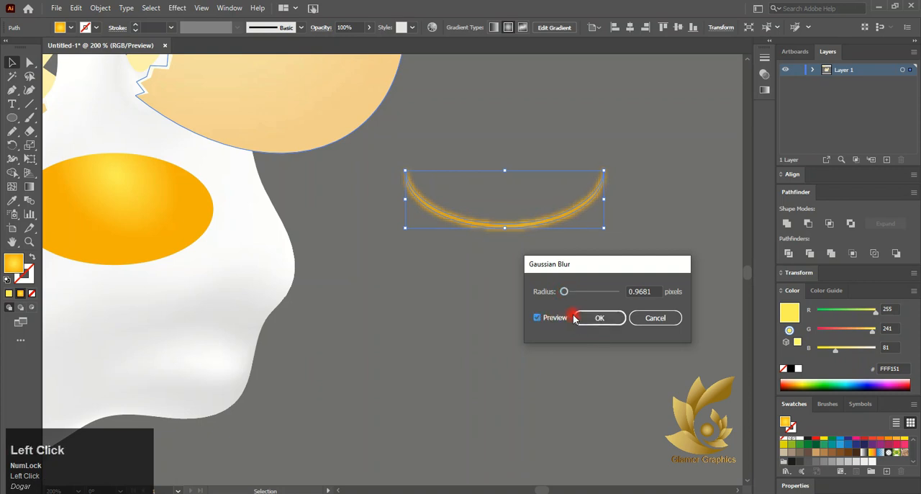
pyautogui.click(576, 319)
pyautogui.click(519, 293)
pyautogui.press('space')
pyautogui.scroll(-2, 519, 295)
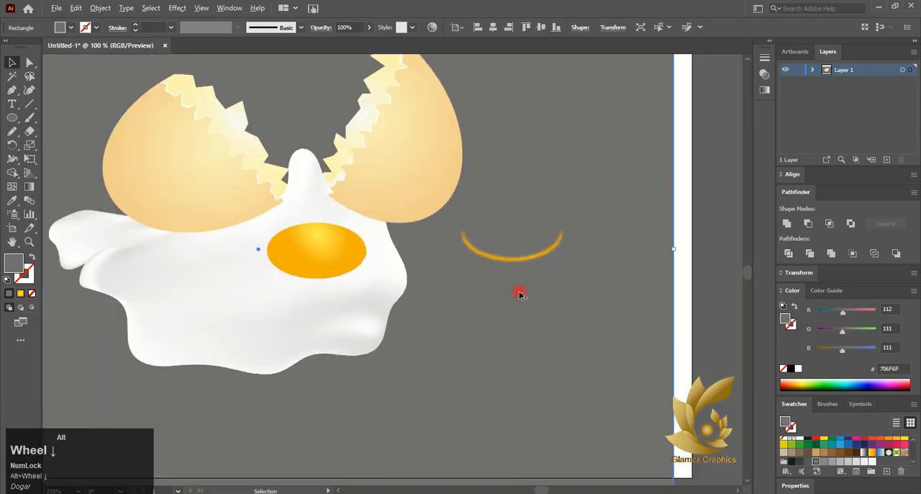
# - Move the blurred crescent rim onto the lower edge of the yolk on the egg white
pyautogui.moveTo(518, 257); pyautogui.dragTo(328, 279)
pyautogui.scroll(6, 339, 297)
pyautogui.moveTo(303, 213); pyautogui.dragTo(302, 220)
pyautogui.scroll(-3, 313, 230)
pyautogui.scroll(3, 425, 150)
pyautogui.moveTo(423, 149); pyautogui.dragTo(401, 151)
pyautogui.scroll(-3, 545, 213)
pyautogui.hotkey('ctrl', 'z')
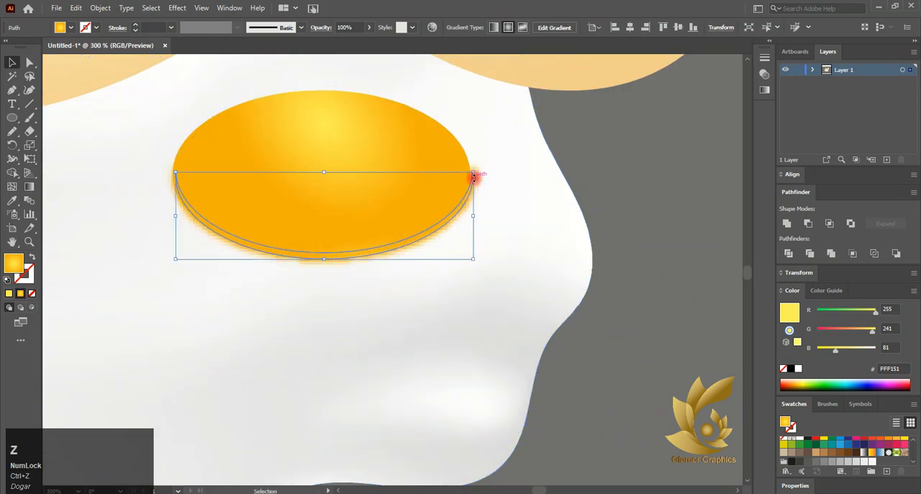
pyautogui.moveTo(476, 183); pyautogui.dragTo(475, 208)
pyautogui.hotkey('ctrl', 'z')
pyautogui.hotkey('ctrl', 'z')
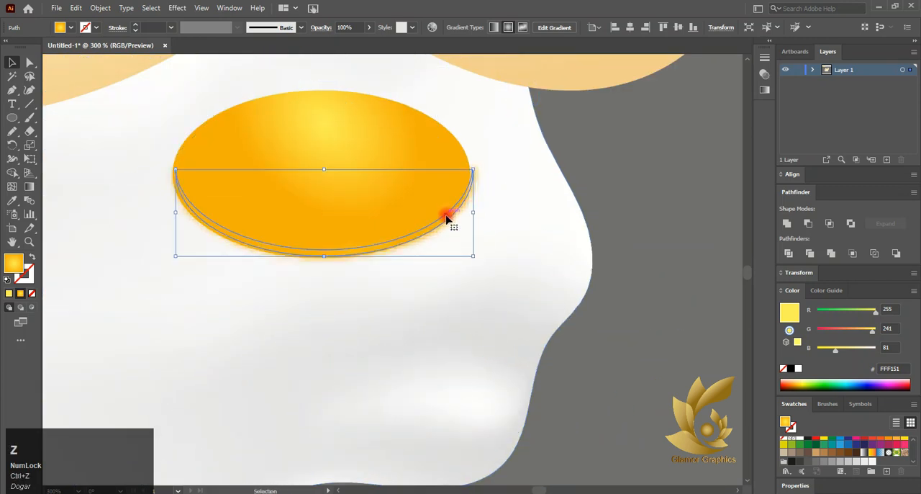
# - Shift the crescent rim slightly down so its blurred edge extends beyond the yolk's lower edge, and deselect it
pyautogui.scroll(1, 446, 218)
pyautogui.click(454, 239)
pyautogui.scroll(-3, 454, 238)
pyautogui.click(531, 339)
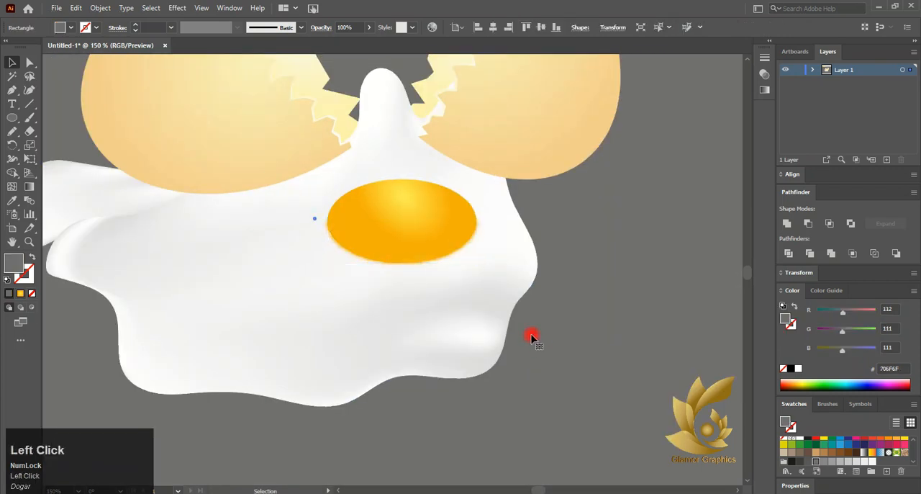
pyautogui.click(405, 278)
pyautogui.scroll(5, 405, 277)
pyautogui.click(448, 208)
pyautogui.moveTo(449, 208); pyautogui.dragTo(449, 215)
pyautogui.scroll(-3, 449, 215)
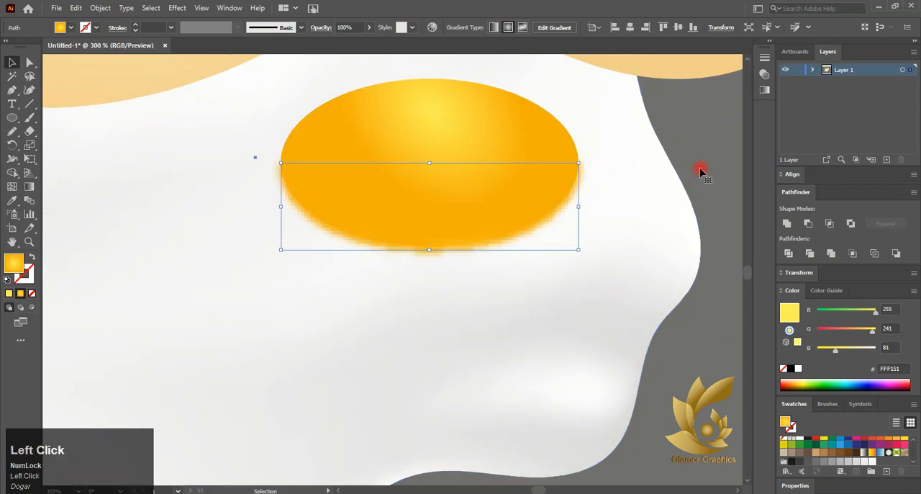
pyautogui.scroll(-2, 569, 237)
pyautogui.click(539, 227)
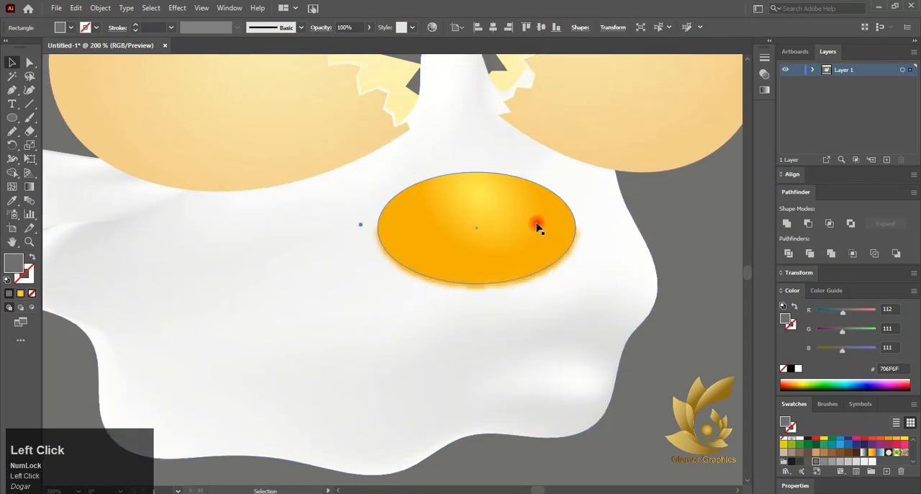
# - Draw a gradient-filled ellipse about 61 by 56 pt, stretched taller, and place it overlapping the upper part of the yolk
pyautogui.click(12, 117)
pyautogui.moveTo(417, 176); pyautogui.dragTo(545, 256)
pyautogui.click(20, 293)
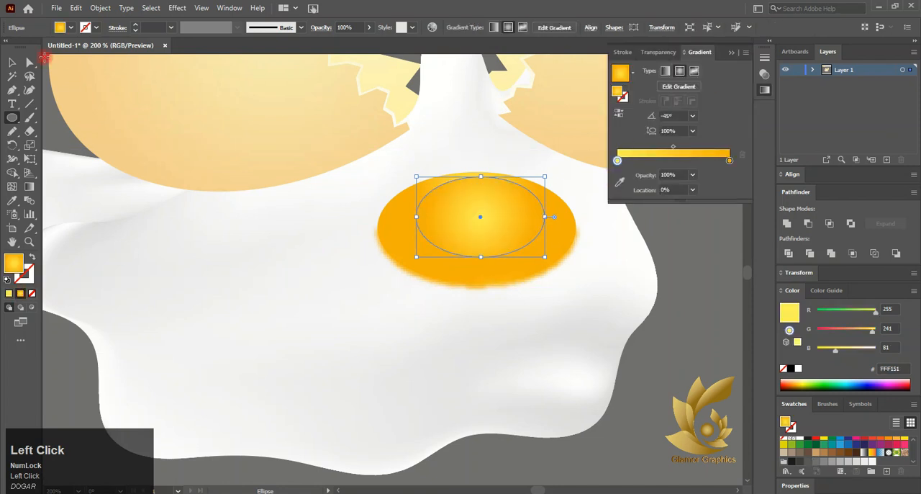
pyautogui.click(12, 63)
pyautogui.moveTo(481, 176); pyautogui.dragTo(481, 141)
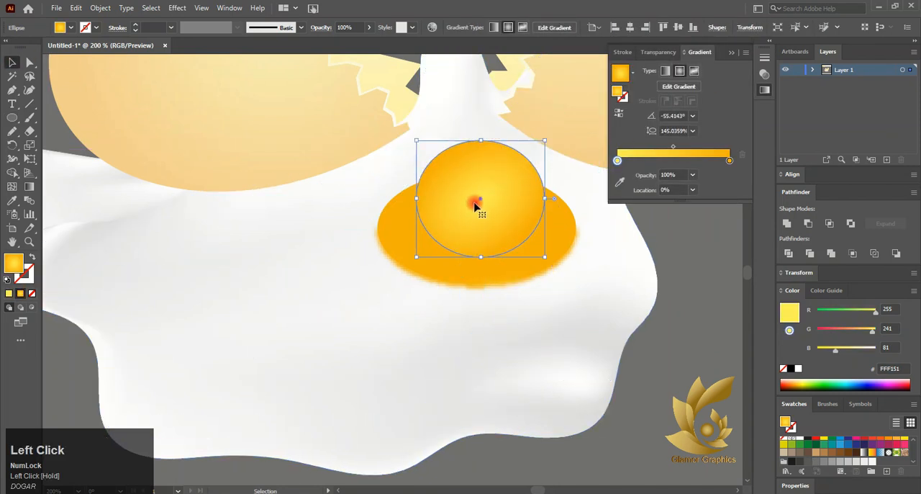
pyautogui.moveTo(474, 205); pyautogui.dragTo(469, 176)
# - Fill the new ellipse above the yolk with the near-white swatch F6F6F6
pyautogui.click(729, 160)
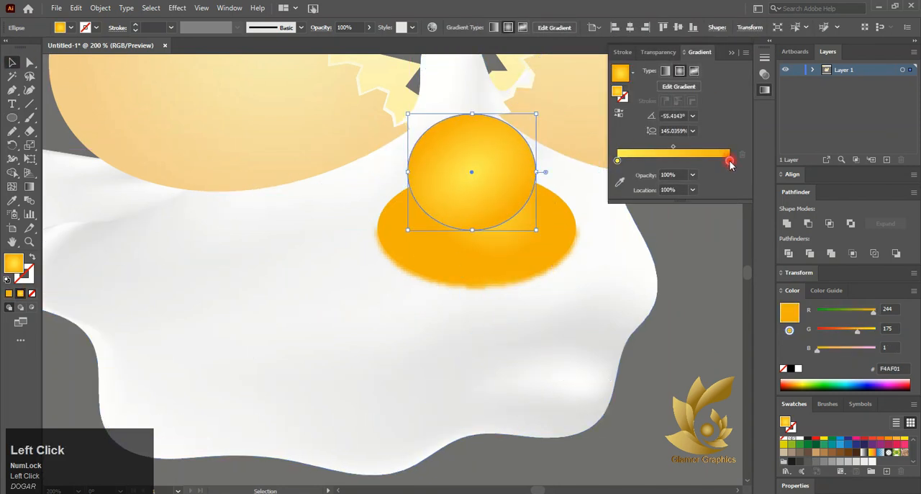
pyautogui.click(873, 462)
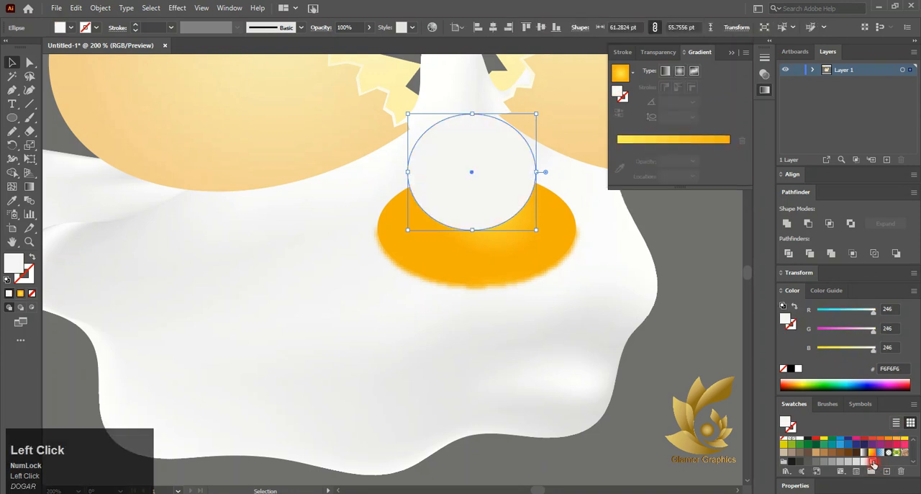
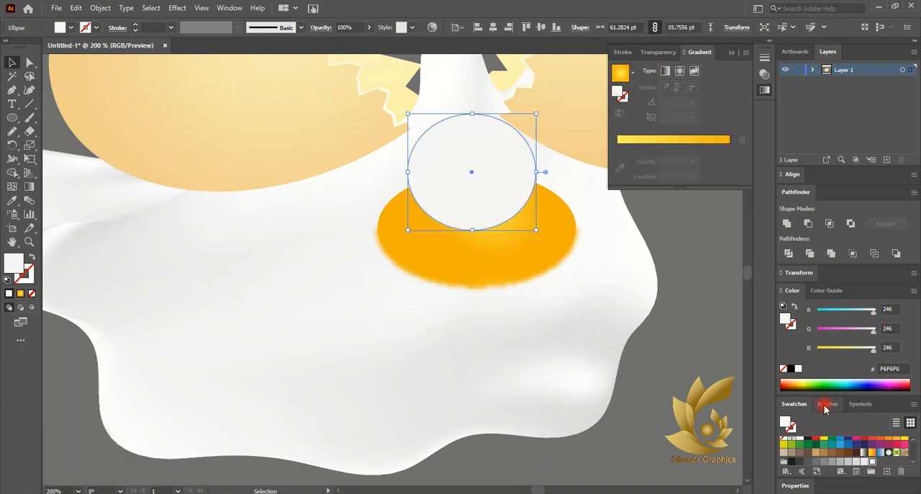
# - Give the ellipse a radial gradient from near-white to orange at 60% opacity and flatten it onto the yolk's upper part
pyautogui.click(657, 52)
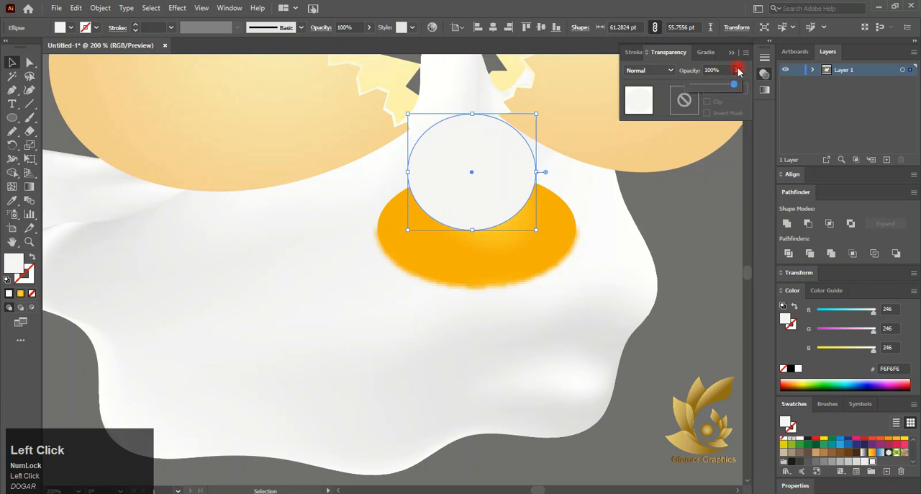
pyautogui.moveTo(733, 84)
pyautogui.mouseDown()
pyautogui.moveTo(706, 87)
pyautogui.moveTo(736, 76)
pyautogui.mouseUp()
pyautogui.click(702, 52)
pyautogui.click(637, 139)
pyautogui.click(729, 161)
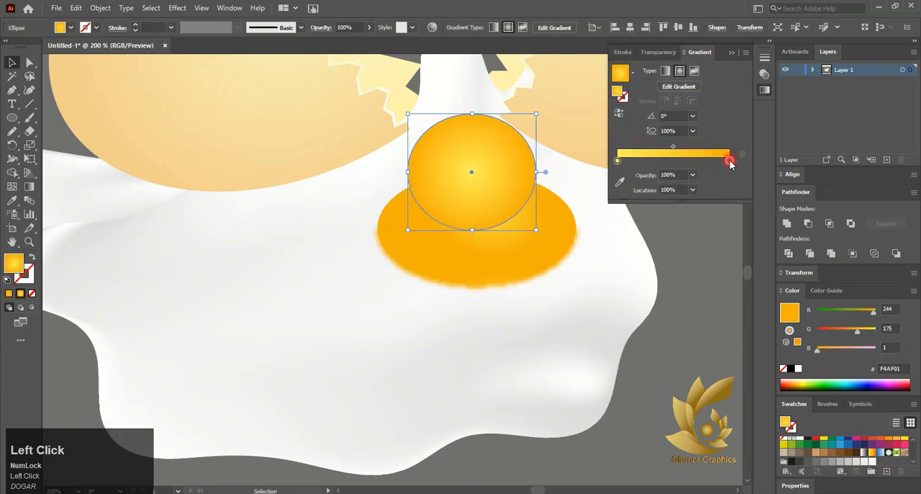
pyautogui.doubleClick(729, 161)
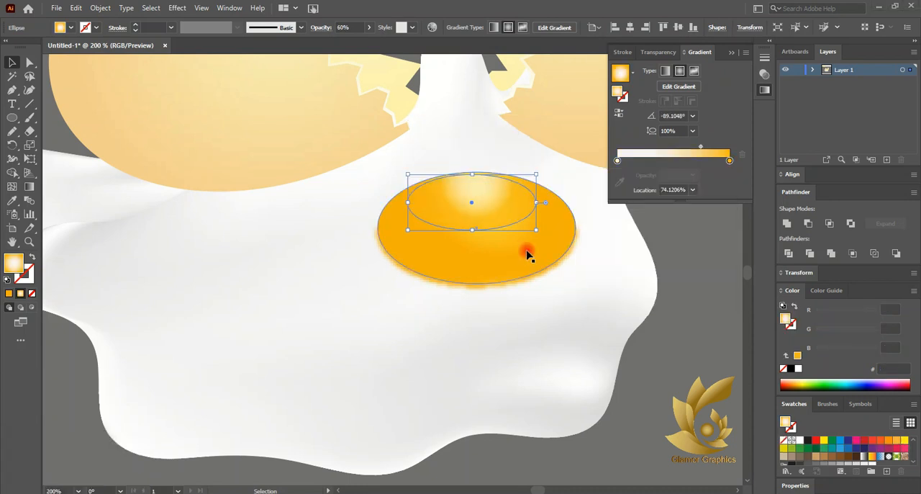
# - Shift the highlight ellipse's radial gradient slightly right and narrow it to an aspect ratio of about 56%
pyautogui.scroll(-2, 481, 229)
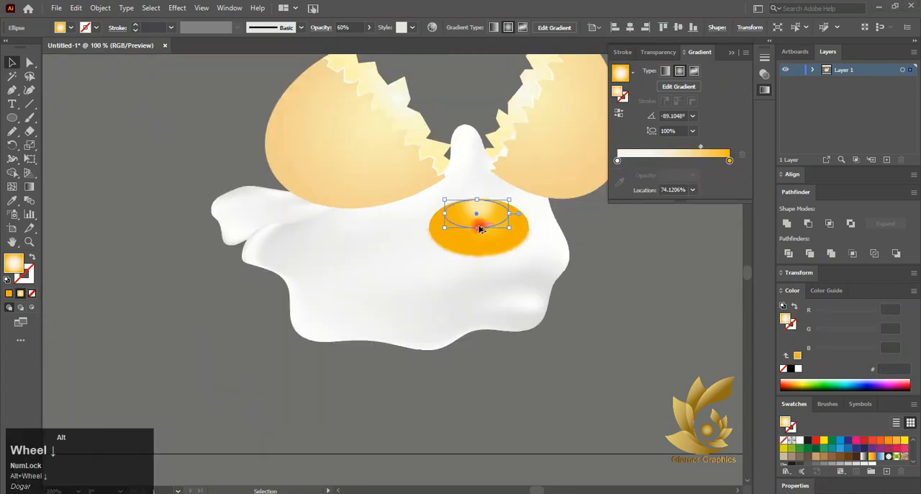
pyautogui.click(29, 186)
pyautogui.keyDown('alt'); pyautogui.scroll(3, 482, 210); pyautogui.keyUp('alt')
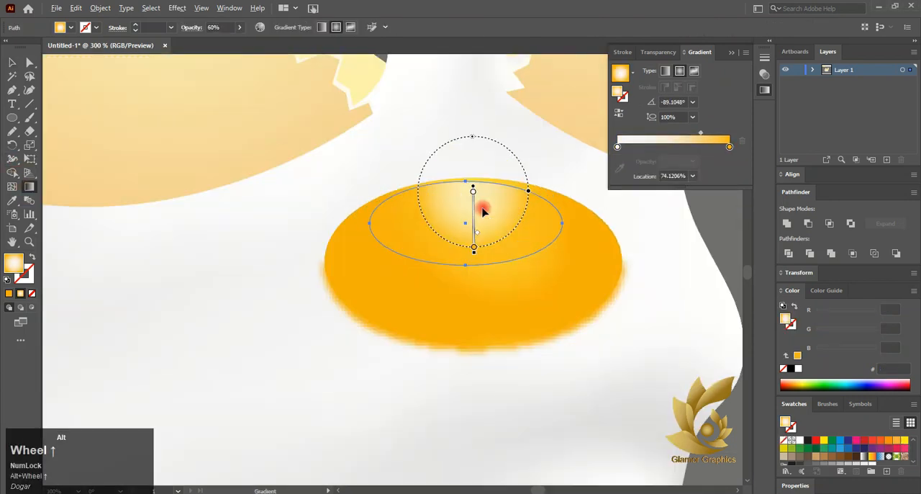
pyautogui.click(473, 191)
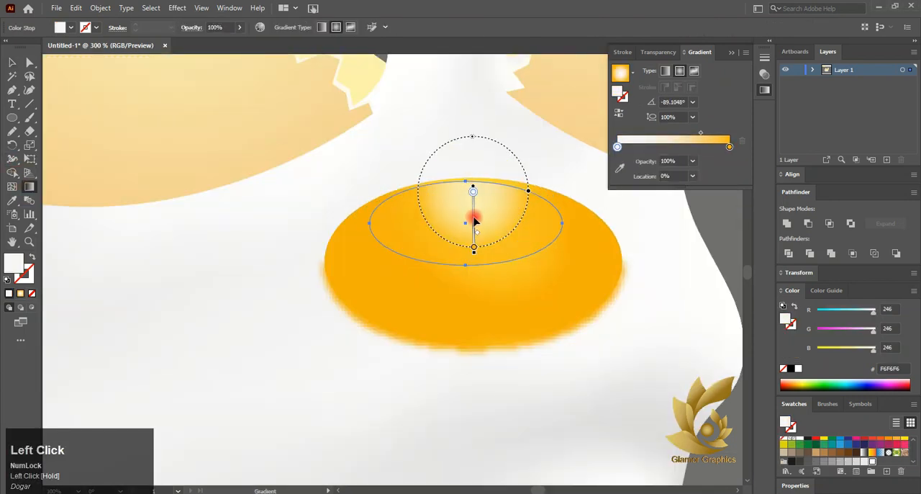
pyautogui.moveTo(474, 221)
pyautogui.mouseDown()
pyautogui.moveTo(468, 232)
pyautogui.moveTo(477, 222)
pyautogui.mouseUp()
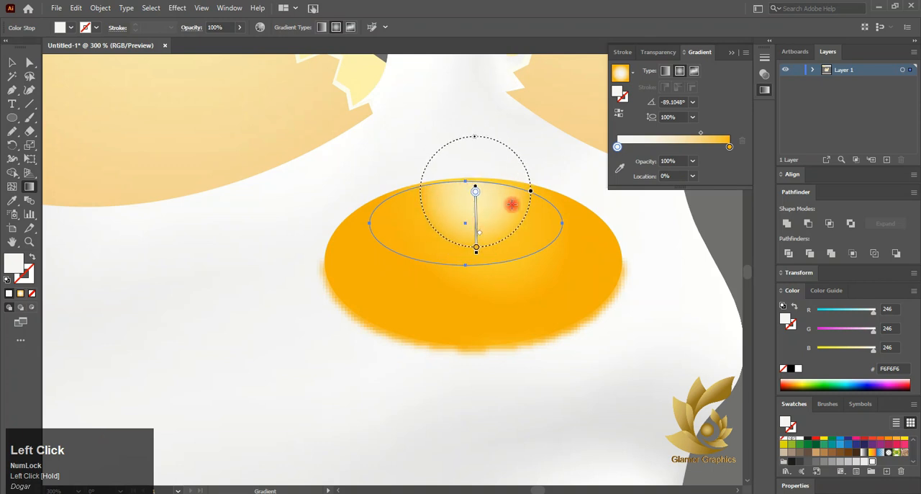
pyautogui.moveTo(530, 191); pyautogui.dragTo(506, 191)
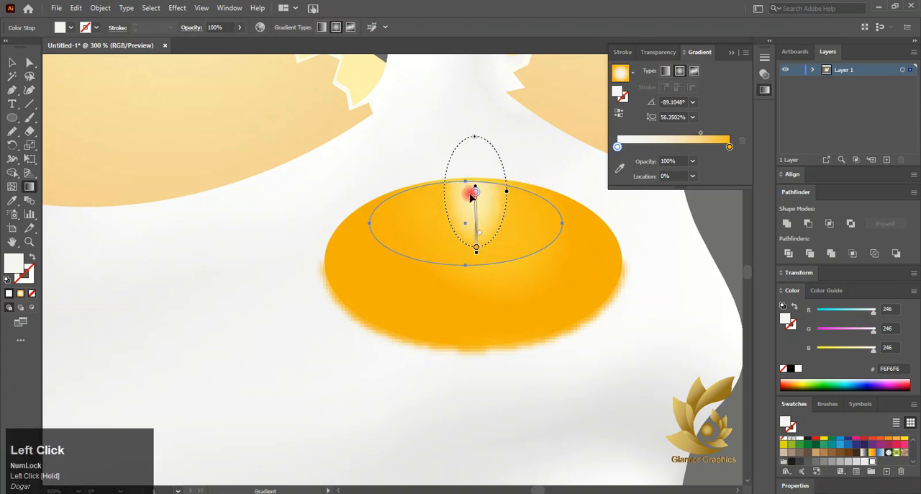
pyautogui.click(12, 63)
# - Lengthen the highlight ellipse's radial gradient toward the yolk's middle and set its aspect ratio to about 64%
pyautogui.keyDown('alt'); pyautogui.scroll(-3, 184, 146); pyautogui.keyUp('alt')
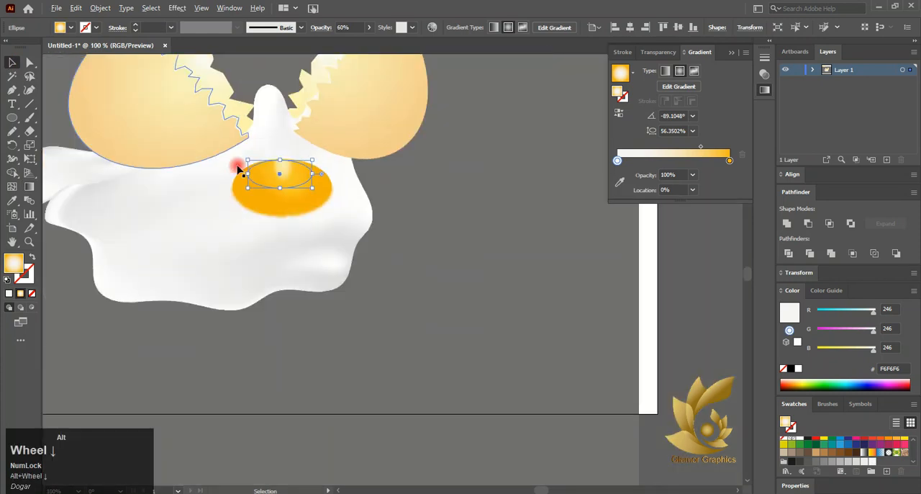
pyautogui.click(422, 208)
pyautogui.click(278, 178)
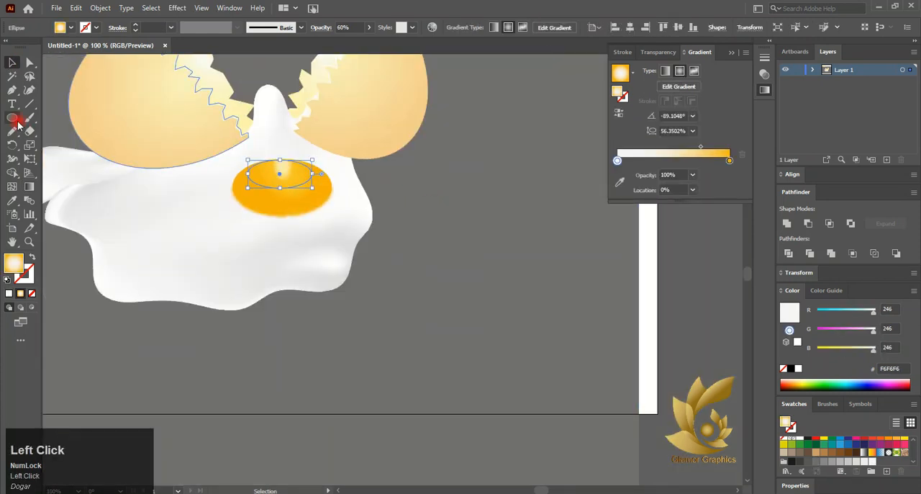
pyautogui.click(29, 186)
pyautogui.keyDown('alt'); pyautogui.scroll(3, 284, 166); pyautogui.keyUp('alt')
pyautogui.moveTo(312, 155); pyautogui.dragTo(318, 156)
pyautogui.moveTo(280, 215); pyautogui.dragTo(271, 242)
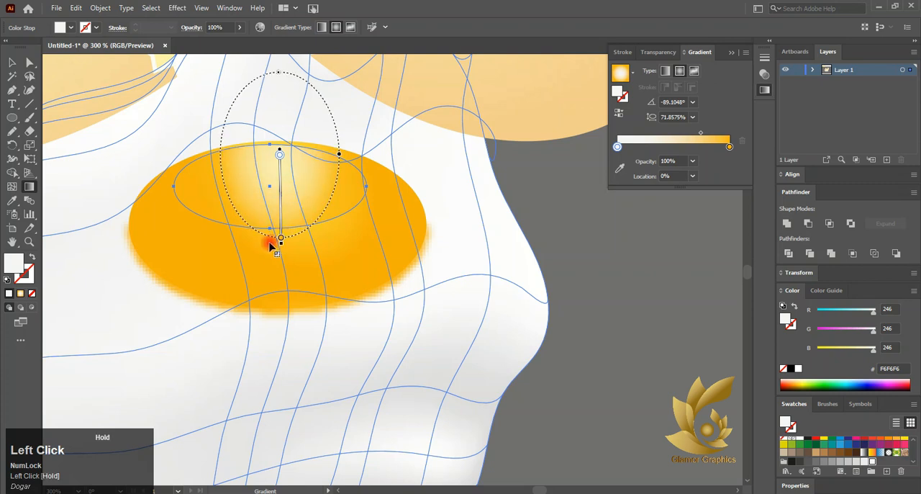
pyautogui.moveTo(340, 157); pyautogui.dragTo(335, 155)
pyautogui.click(11, 63)
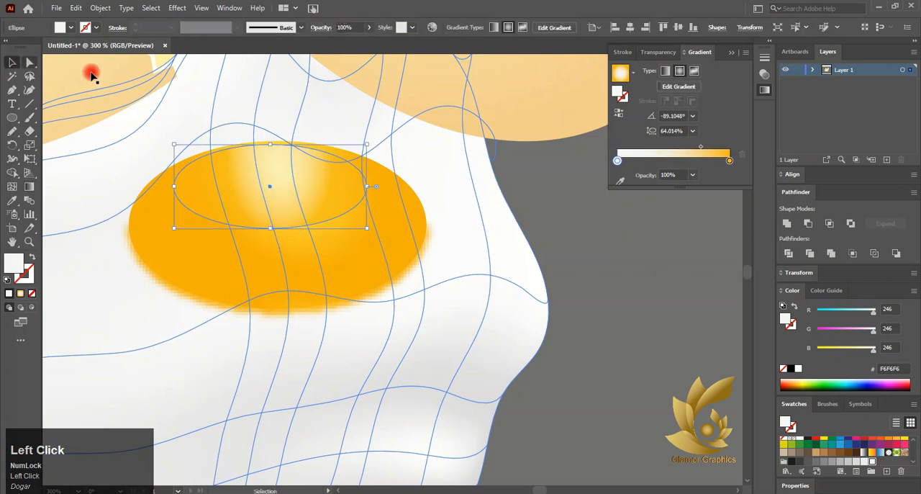
# - Nudge the gradient highlight ellipse slightly up and right on the yolk, and deselect it
pyautogui.click(458, 248)
pyautogui.scroll(-2, 362, 199)
pyautogui.scroll(5, 339, 185)
pyautogui.moveTo(339, 185); pyautogui.dragTo(358, 177)
pyautogui.scroll(-4, 359, 177)
pyautogui.click(627, 256)
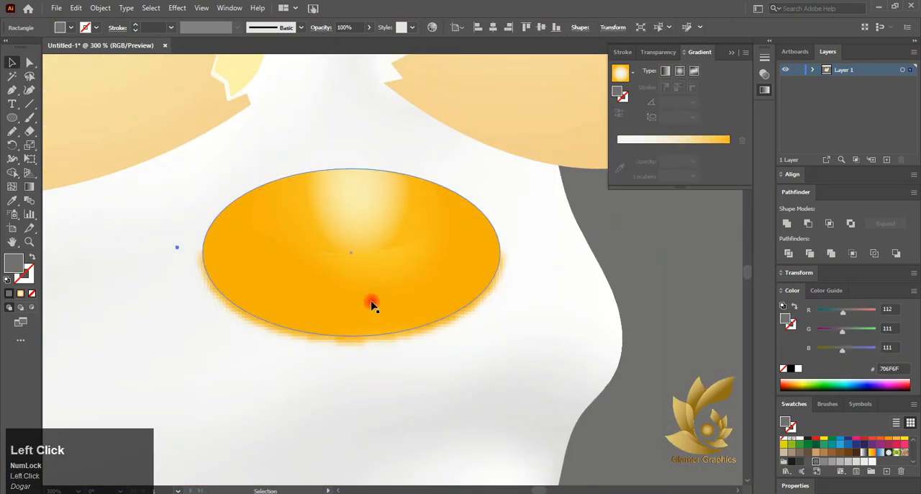
# - Draw a thin curved reflection with the Pencil tool on the yolk's left half and fill it with white FFFFFF
pyautogui.scroll(-1, 336, 291)
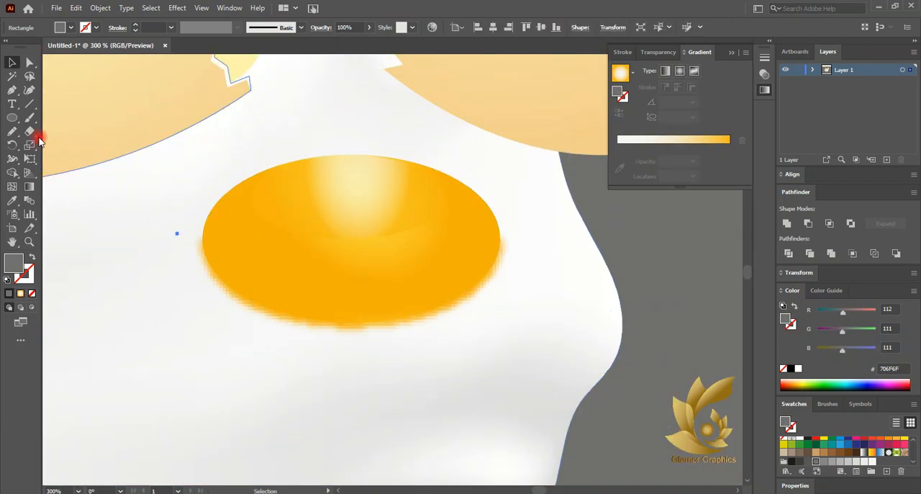
pyautogui.click(12, 131)
pyautogui.scroll(3, 306, 217)
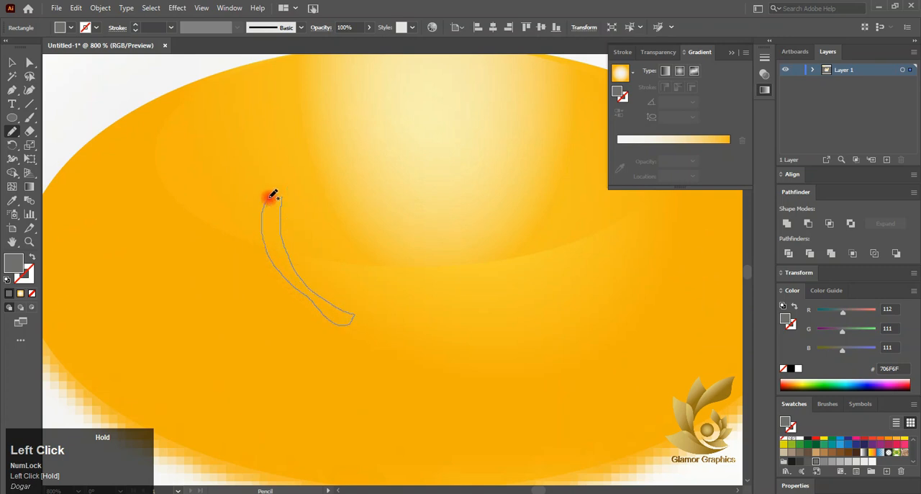
pyautogui.moveTo(285, 194); pyautogui.dragTo(280, 195)
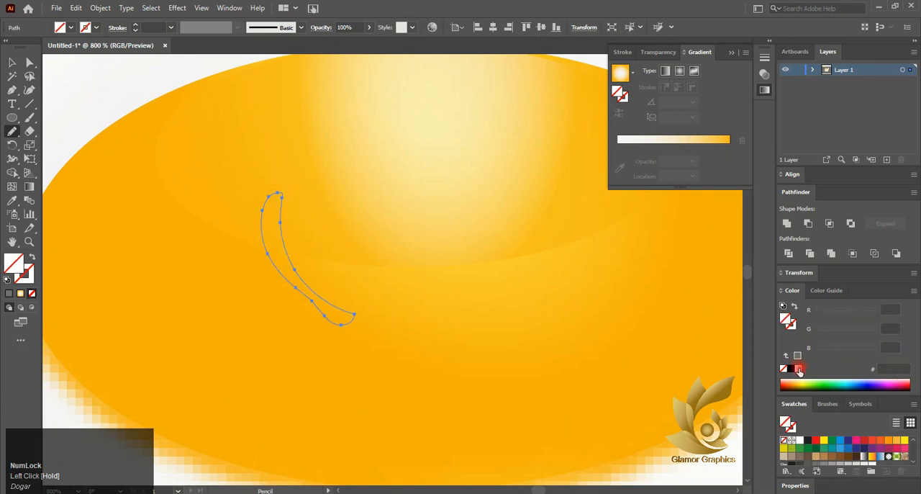
pyautogui.click(799, 369)
# - Soften the left curved reflection on the yolk with a Gaussian Blur
pyautogui.click(177, 8)
pyautogui.moveTo(195, 199)
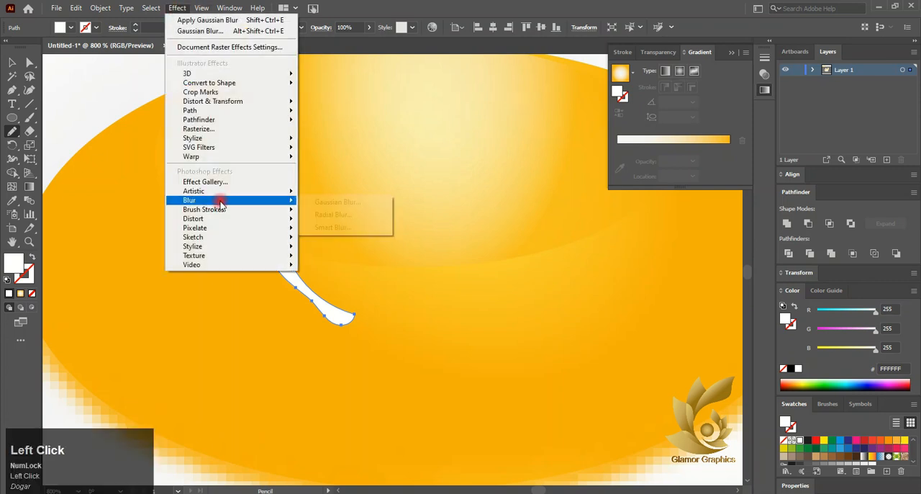
pyautogui.click(308, 200)
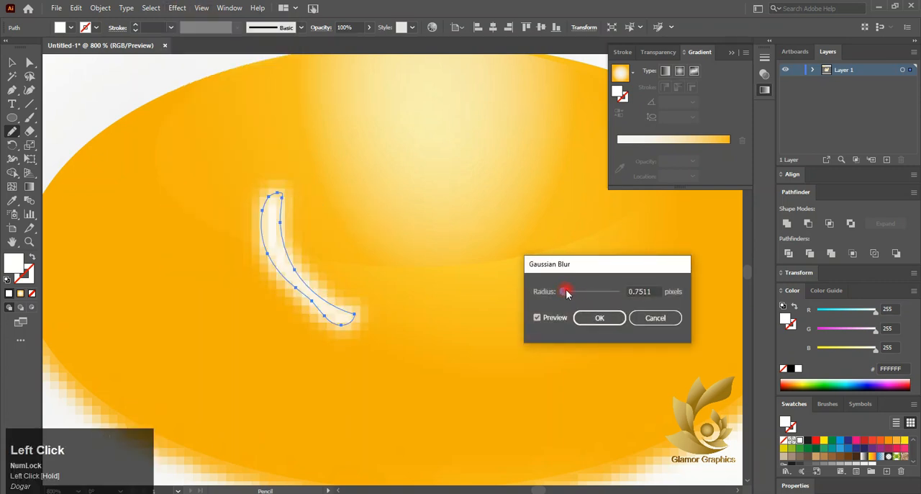
pyautogui.moveTo(566, 292); pyautogui.dragTo(570, 292)
pyautogui.click(598, 317)
# - Reduce the left curved reflection's opacity to 81% and deselect it
pyautogui.click(659, 52)
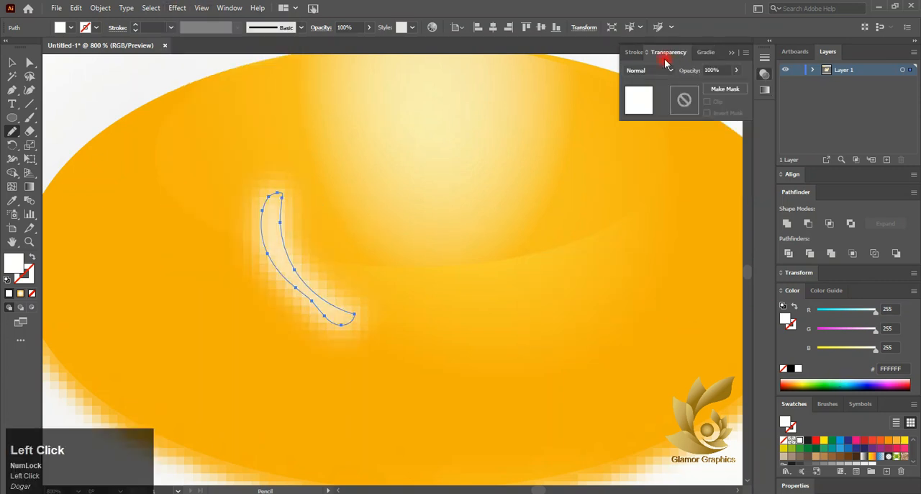
pyautogui.moveTo(723, 86); pyautogui.dragTo(726, 87)
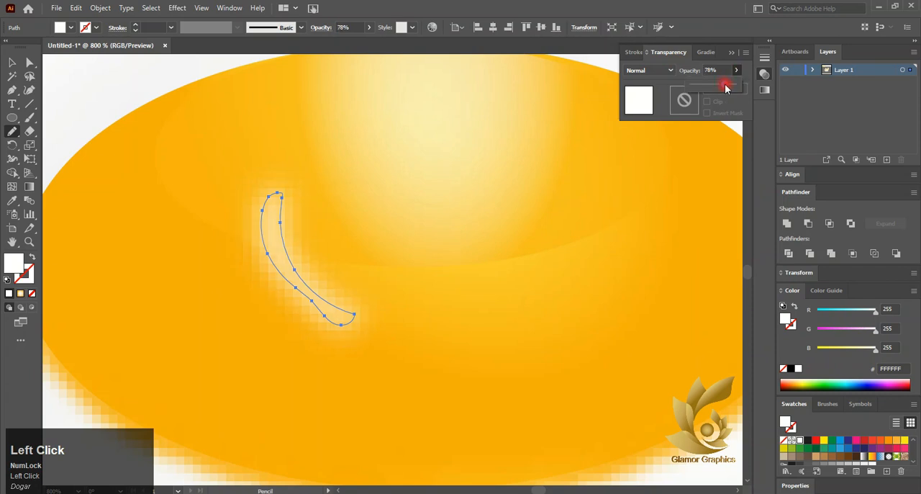
pyautogui.scroll(-5, 262, 159)
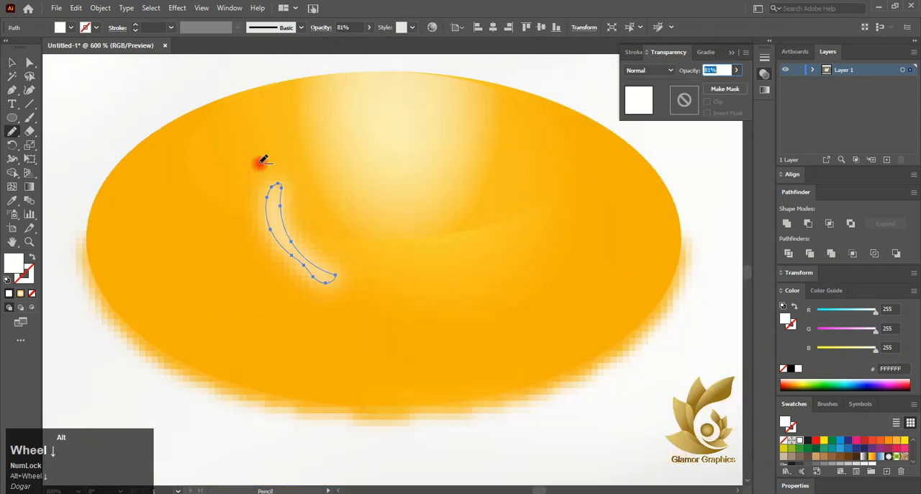
pyautogui.click(478, 248)
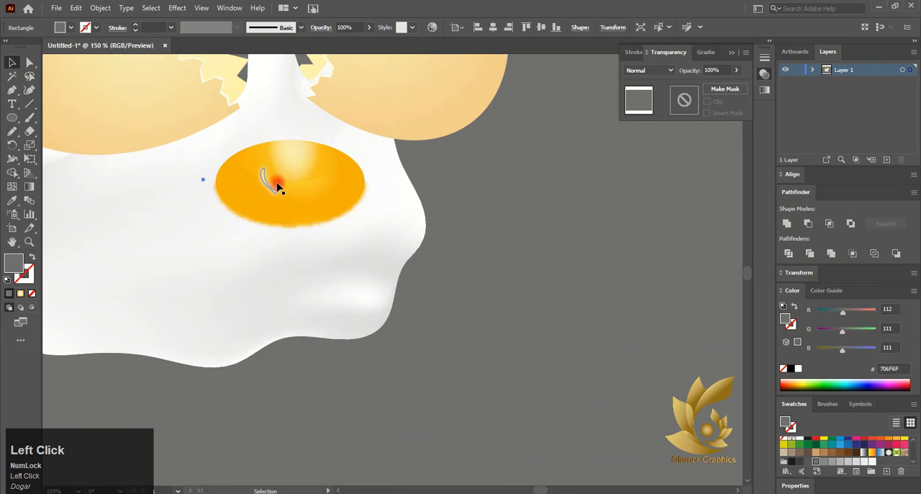
# - Draw a second, mirrored curved reflection with the Pencil tool on the yolk's right half and fill it with white FFFFFF
pyautogui.scroll(2, 268, 184)
pyautogui.click(12, 131)
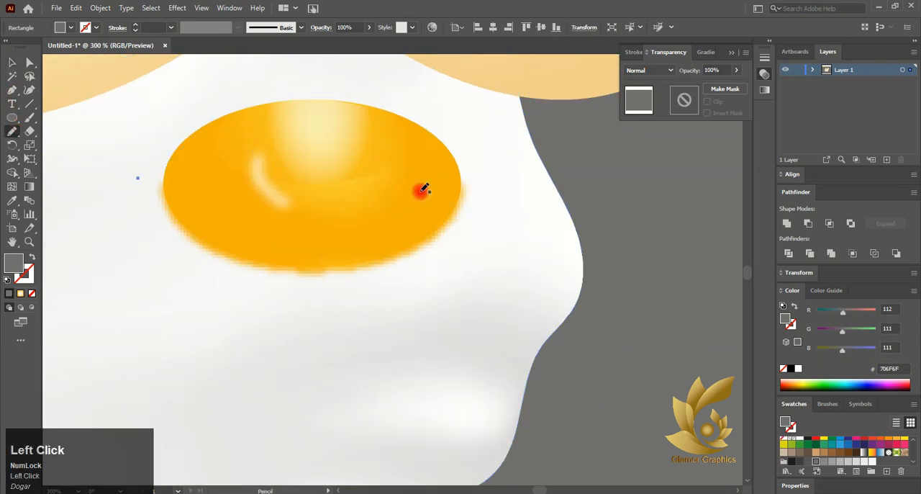
pyautogui.scroll(2, 392, 158)
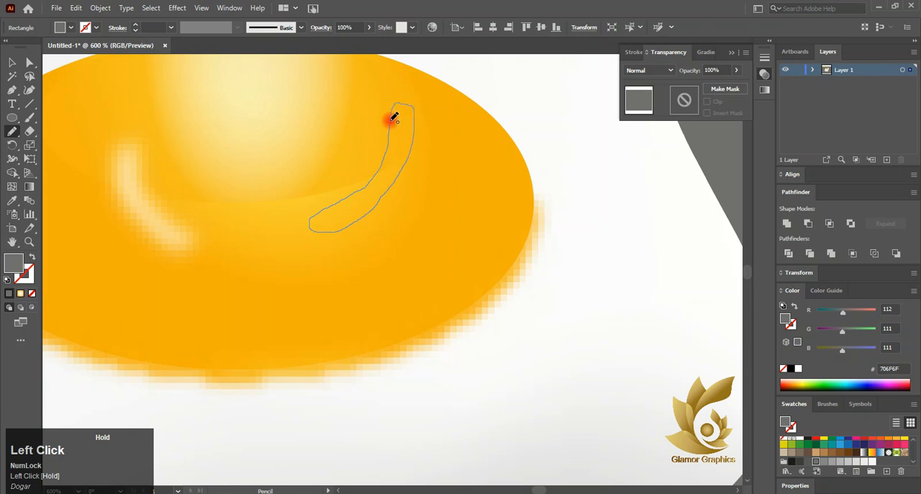
pyautogui.click(800, 368)
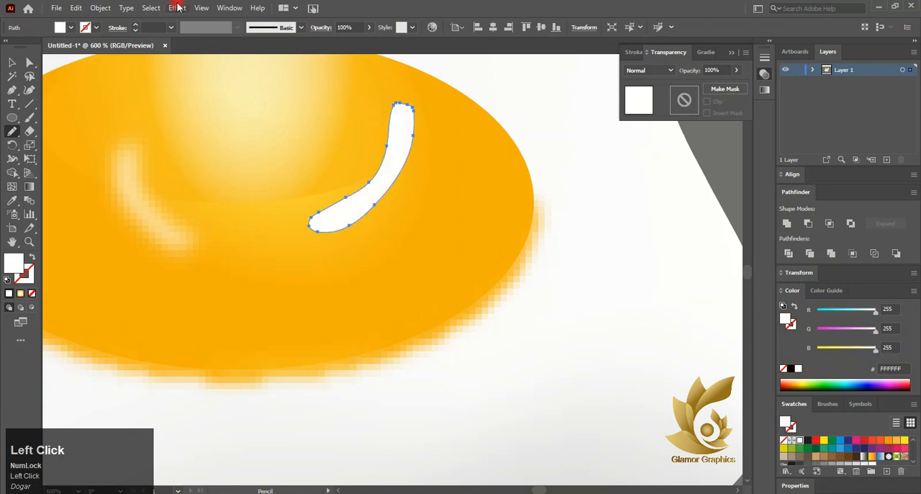
# - Apply a Gaussian Blur with a radius of about 0.97 pixels to the right curved reflection
pyautogui.click(191, 9)
pyautogui.moveTo(266, 200)
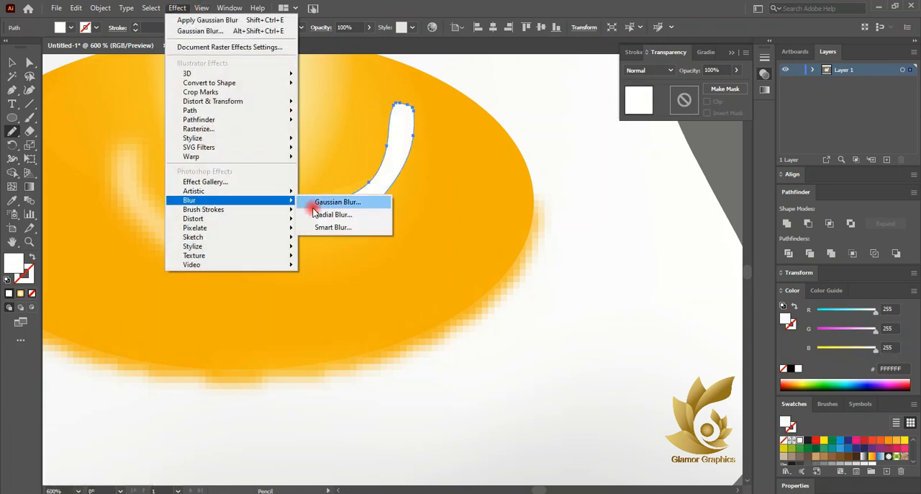
pyautogui.click(339, 200)
pyautogui.moveTo(564, 294); pyautogui.dragTo(565, 292)
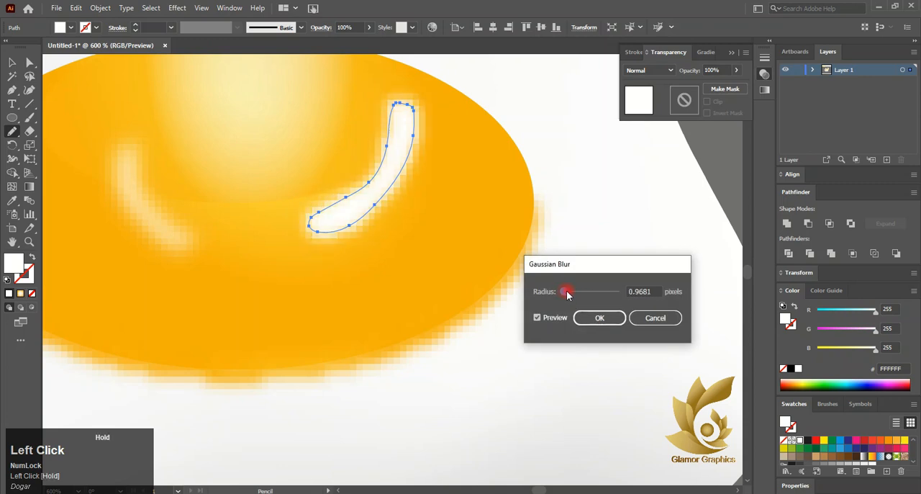
pyautogui.click(598, 317)
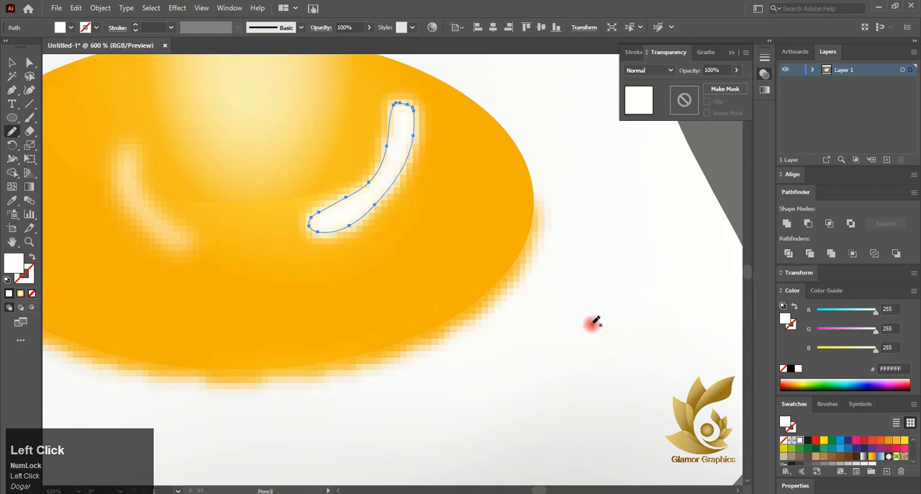
# - Lower the right curved reflection's opacity to 53% and deselect it
pyautogui.click(736, 70)
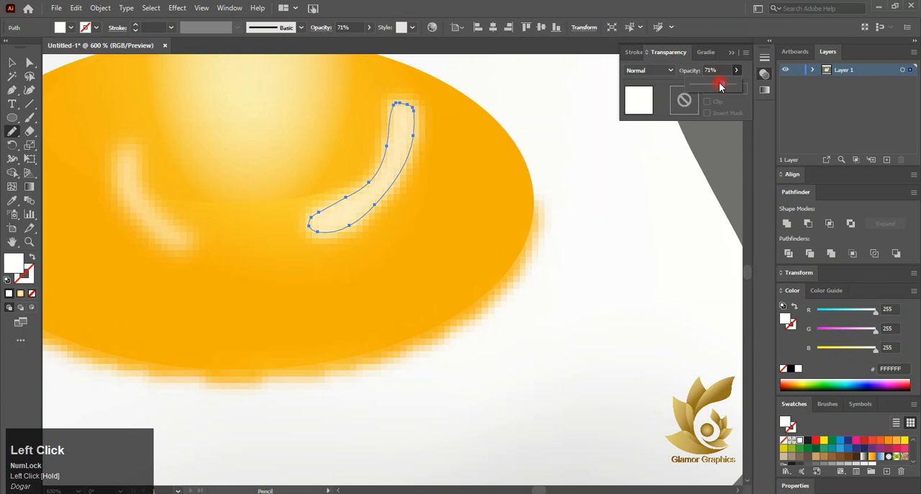
pyautogui.click(12, 62)
pyautogui.click(638, 267)
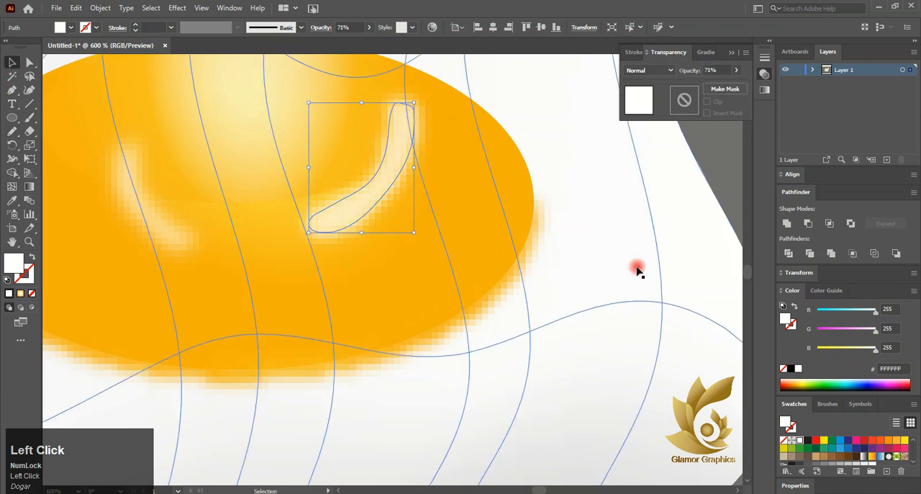
pyautogui.scroll(-3, 632, 267)
pyautogui.scroll(-1, 711, 193)
pyautogui.scroll(-2, 710, 193)
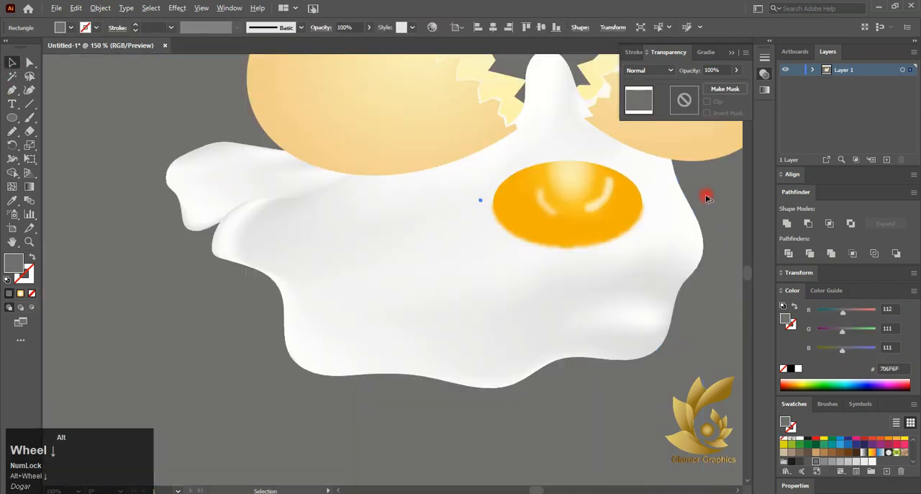
pyautogui.hscroll(1, 580, 206)
pyautogui.click(565, 192)
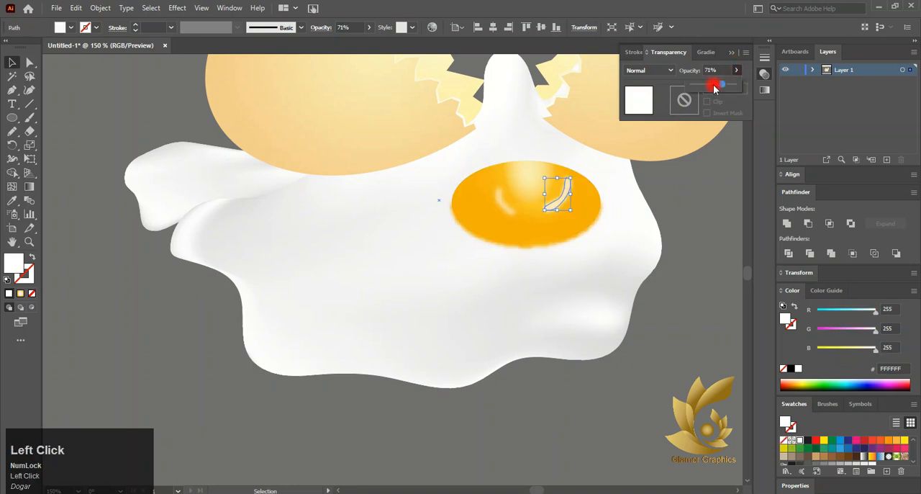
pyautogui.click(689, 235)
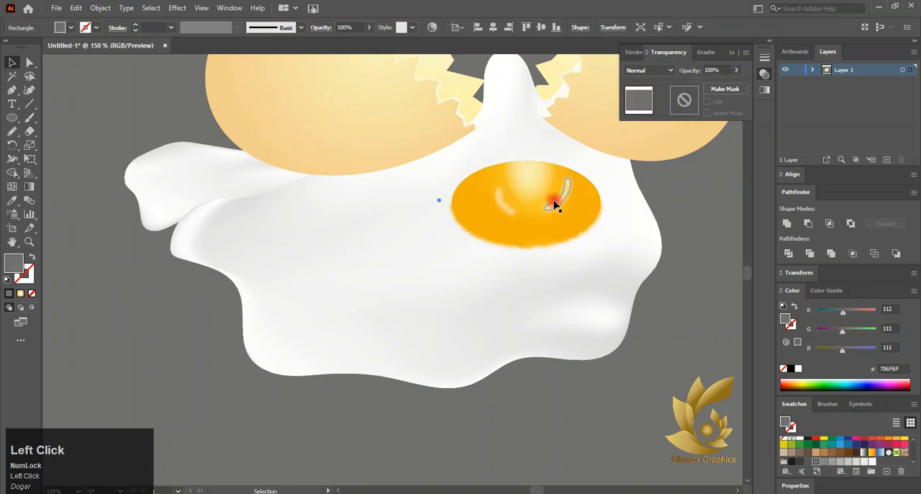
pyautogui.click(555, 204)
pyautogui.click(177, 8)
pyautogui.moveTo(279, 207)
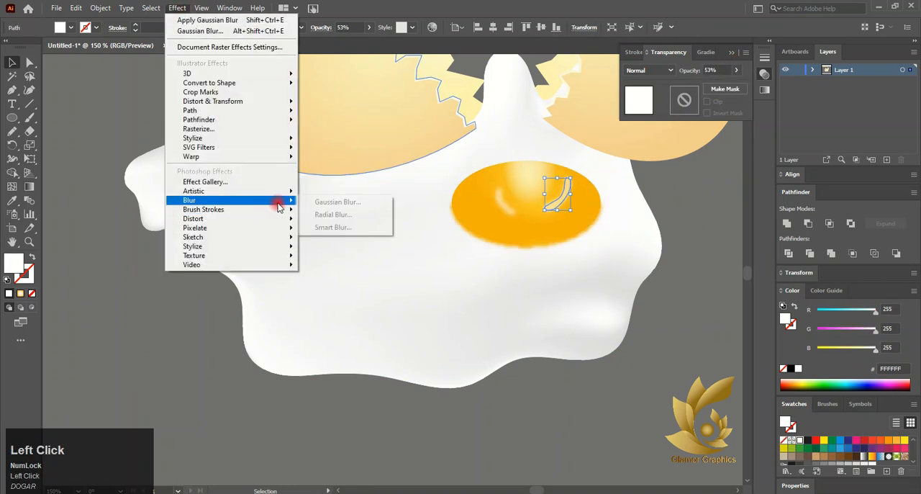
pyautogui.click(338, 201)
pyautogui.click(570, 275)
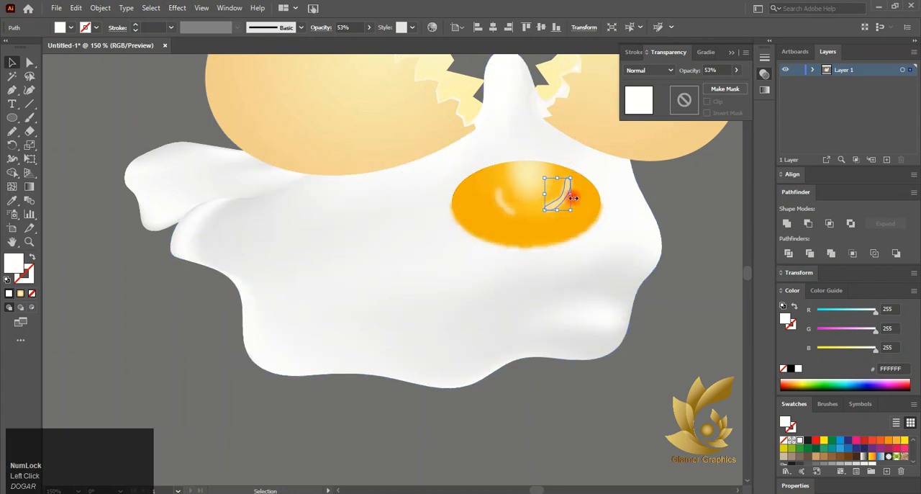
# - Rotate the right curved reflection slightly and reposition it on the yolk
pyautogui.scroll(2, 574, 197)
pyautogui.moveTo(571, 226); pyautogui.dragTo(560, 173)
pyautogui.moveTo(453, 226); pyautogui.dragTo(443, 217)
pyautogui.click(733, 384)
pyautogui.scroll(-3, 732, 384)
pyautogui.moveTo(673, 322); pyautogui.dragTo(669, 336)
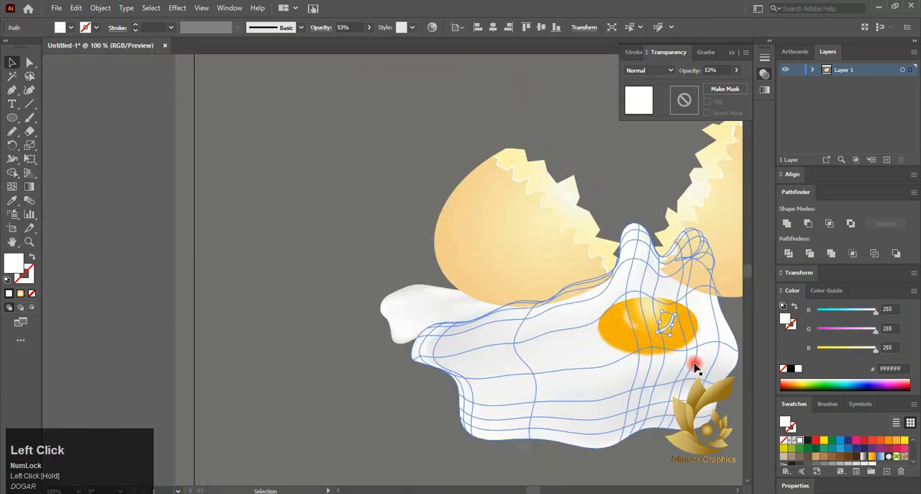
# - Deselect the reflection and examine the whole egg artwork, checking the egg-white and yolk shapes
pyautogui.click(733, 421)
pyautogui.hscroll(2, 542, 346)
pyautogui.scroll(-1, 669, 325)
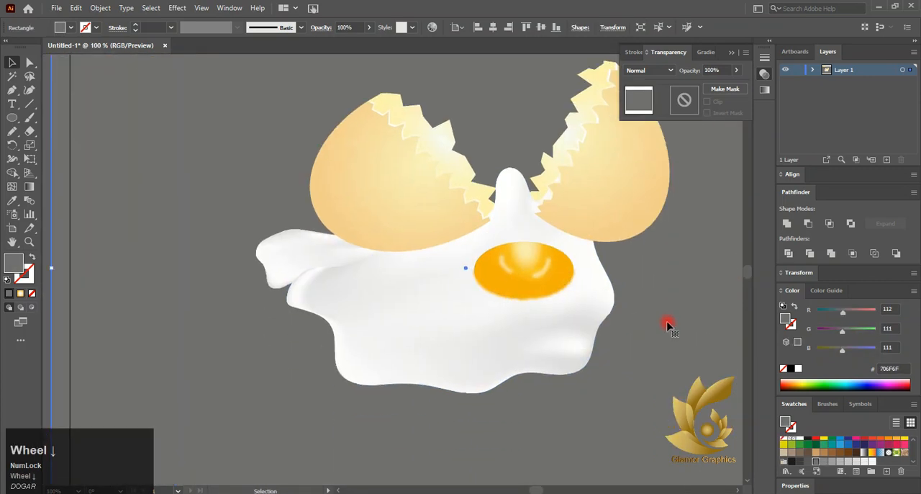
pyautogui.click(688, 129)
pyautogui.keyDown('ctrl'); pyautogui.click(612, 146); pyautogui.keyUp('ctrl')
pyautogui.click(621, 311)
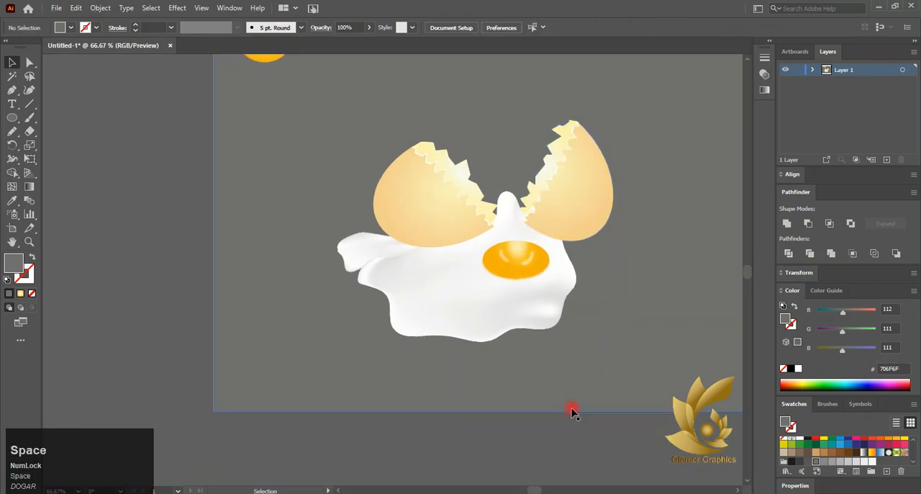
pyautogui.scroll(3, 573, 406)
pyautogui.hscroll(4, 573, 405)
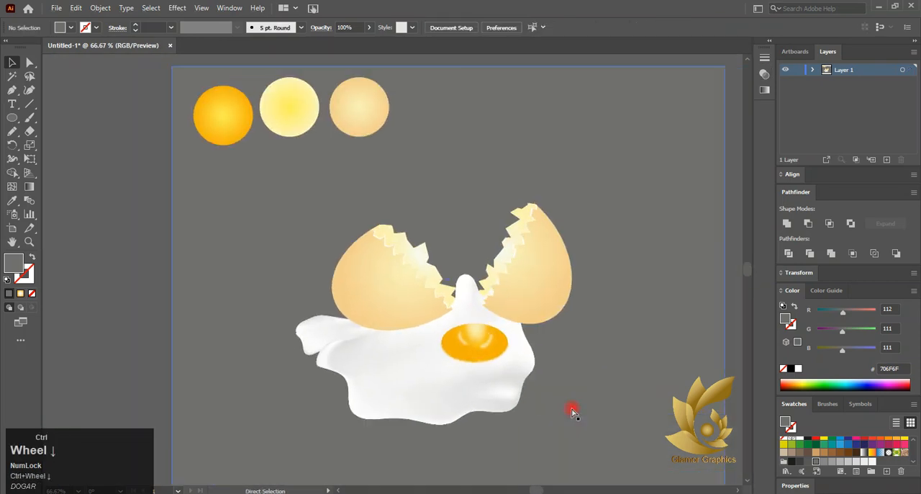
pyautogui.scroll(-2, 573, 406)
pyautogui.rightClick(659, 316)
pyautogui.click(551, 300)
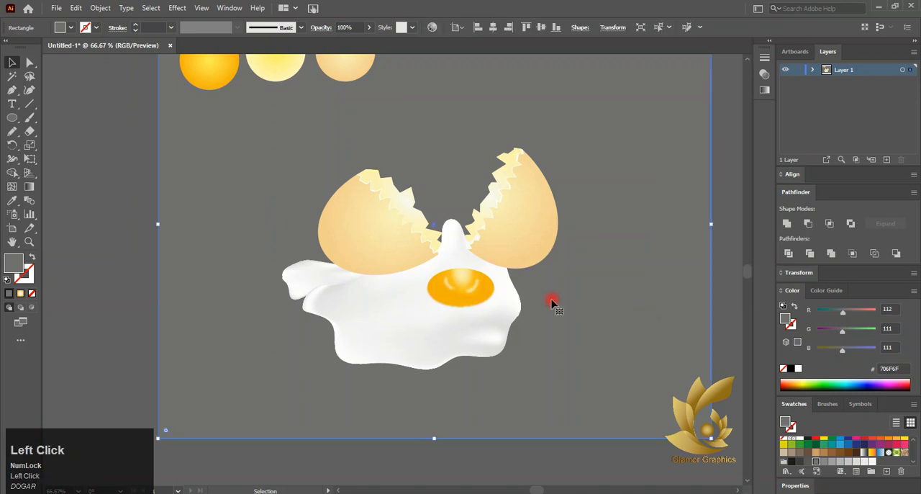
pyautogui.click(403, 321)
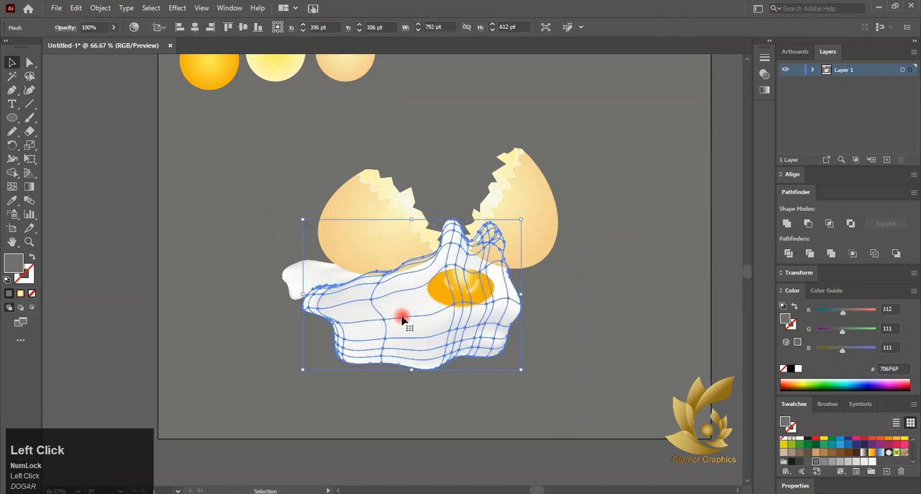
pyautogui.click(664, 336)
pyautogui.click(13, 118)
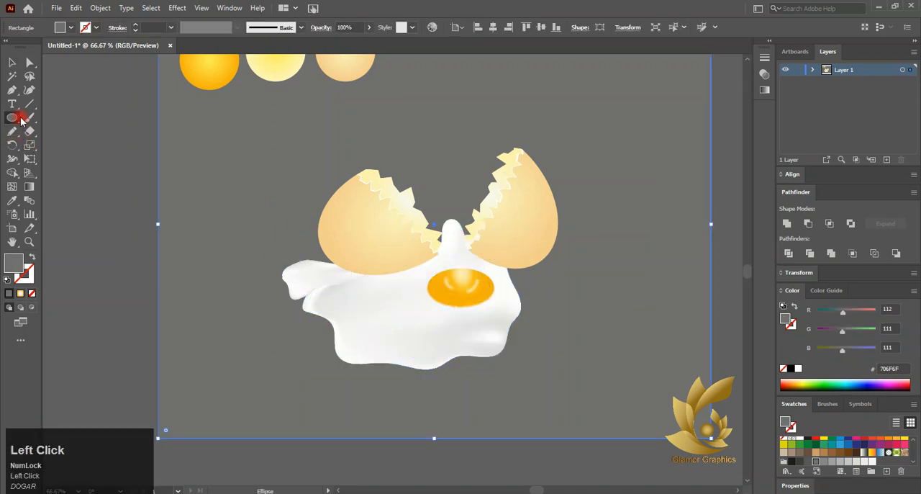
pyautogui.click(12, 62)
pyautogui.click(481, 303)
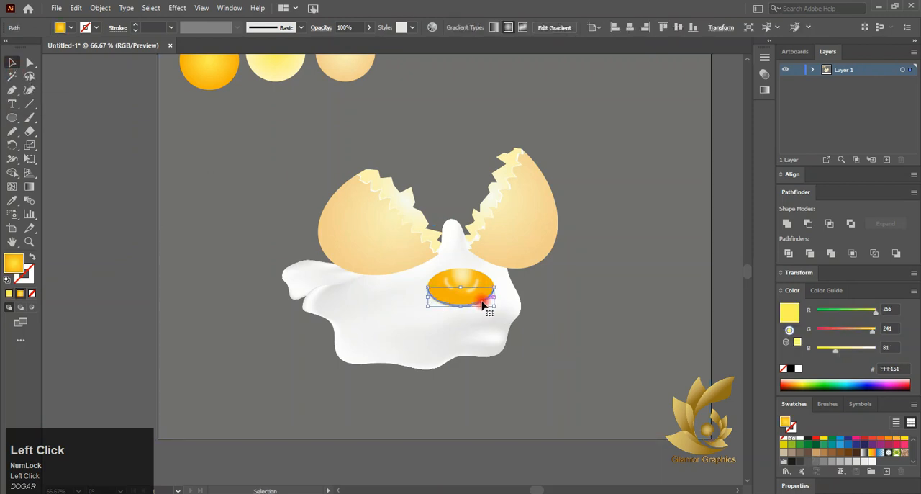
pyautogui.click(471, 286)
pyautogui.click(483, 282)
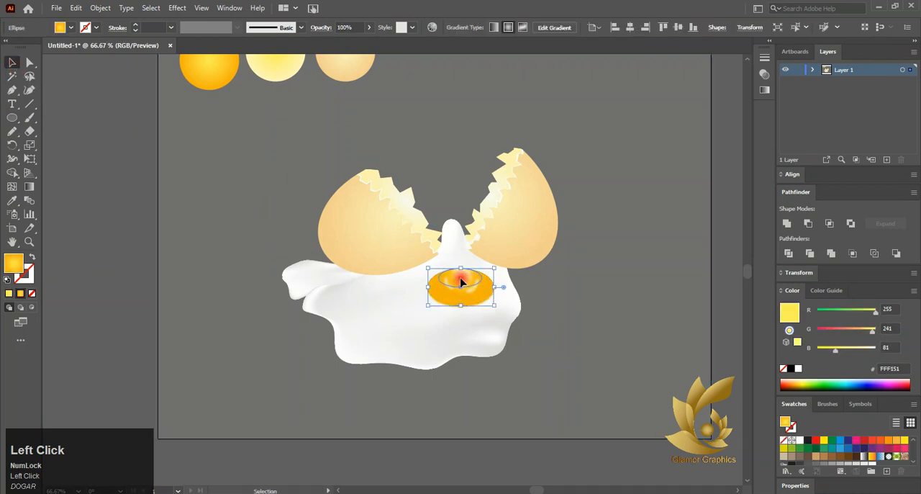
pyautogui.click(13, 117)
pyautogui.moveTo(96, 183)
pyautogui.mouseDown()
pyautogui.moveTo(148, 251)
pyautogui.moveTo(237, 315)
pyautogui.mouseUp()
pyautogui.click(29, 187)
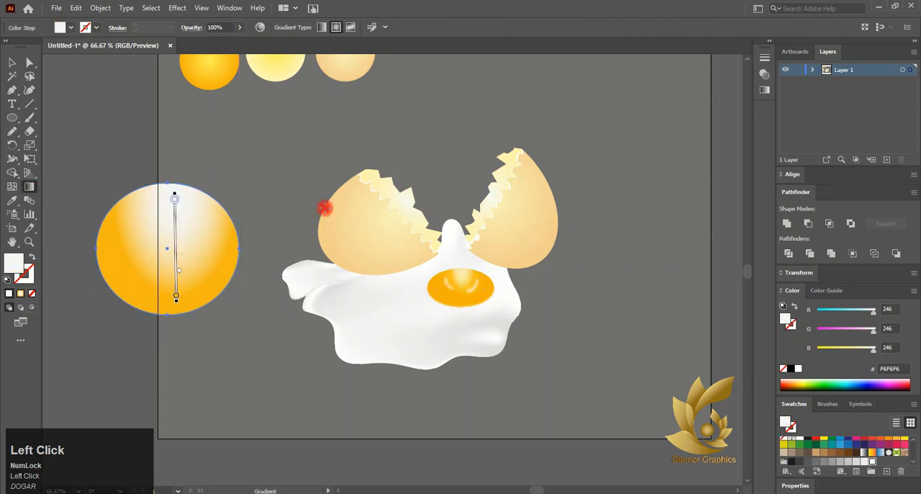
pyautogui.click(764, 76)
pyautogui.moveTo(701, 138); pyautogui.dragTo(674, 136)
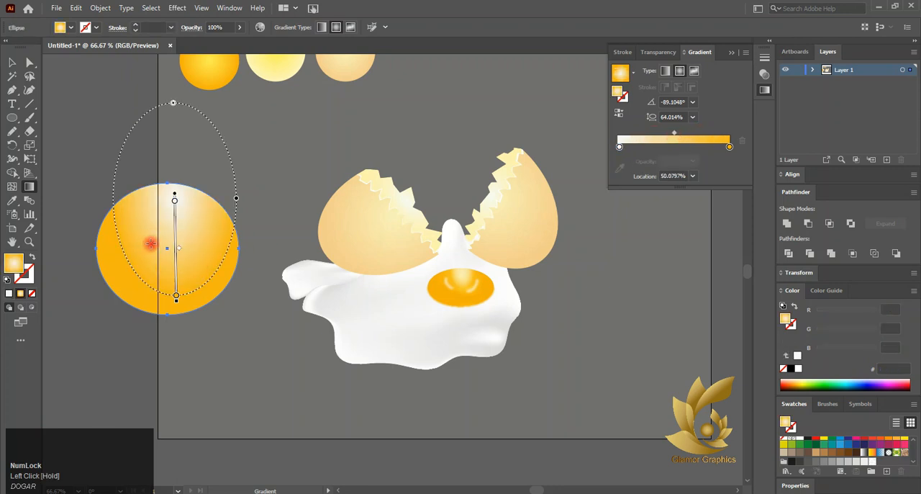
pyautogui.click(11, 61)
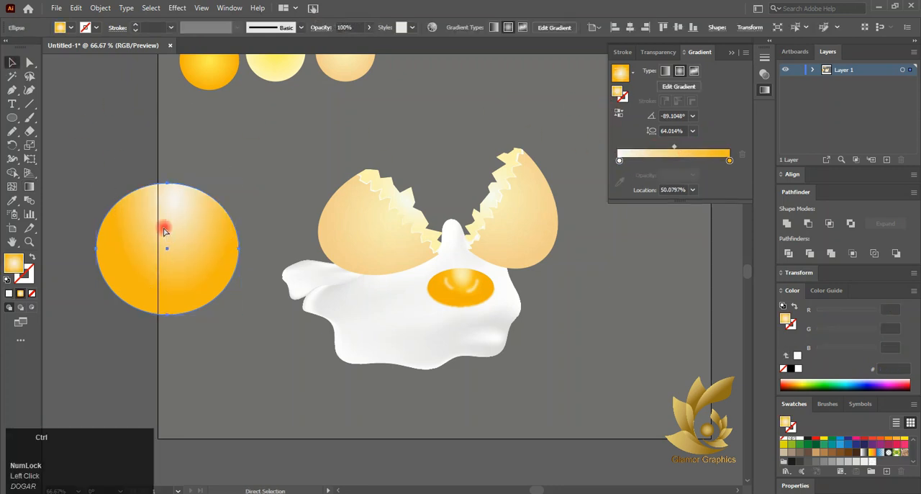
pyautogui.hotkey('ctrl', 'z')
pyautogui.hotkey('ctrl', 'z')
# - Draw a circle about 239 pt in diameter beside the egg and fill it with the white-to-orange radial gradient
pyautogui.scroll(-1, 298, 374)
pyautogui.moveTo(297, 374); pyautogui.dragTo(306, 327)
pyautogui.click(169, 313)
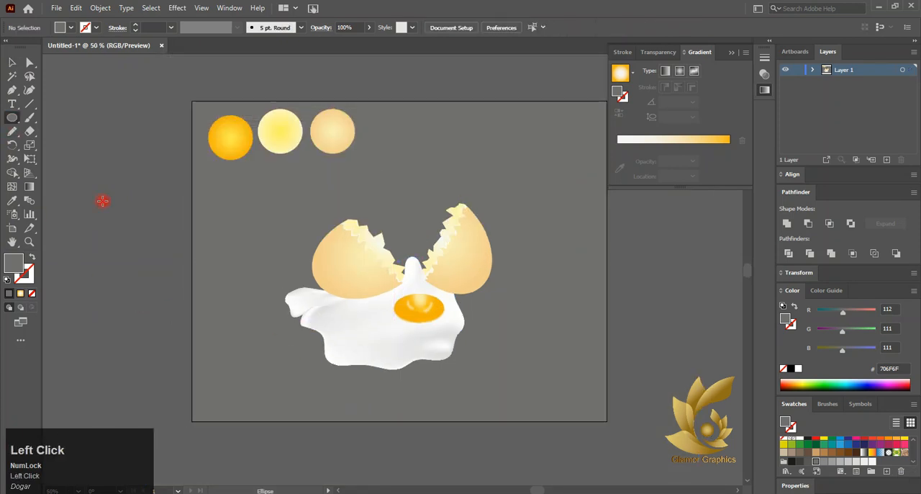
pyautogui.moveTo(96, 195); pyautogui.dragTo(221, 320)
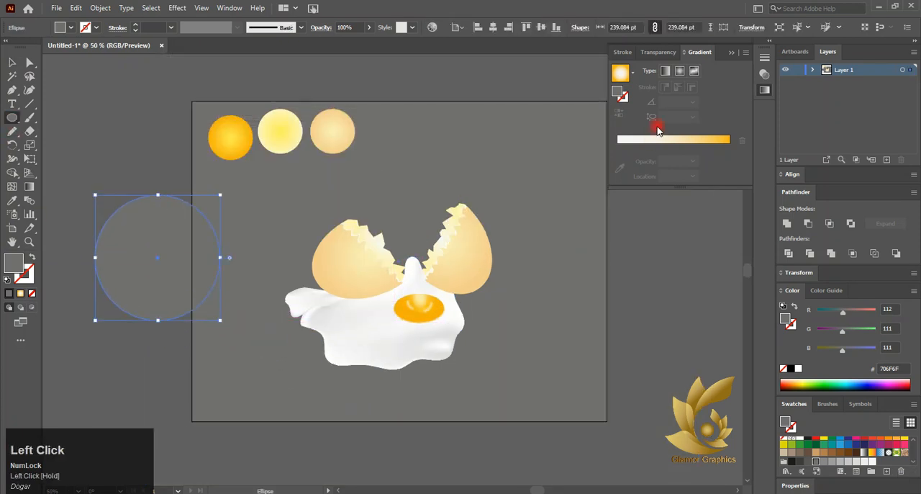
pyautogui.click(25, 190)
pyautogui.click(153, 226)
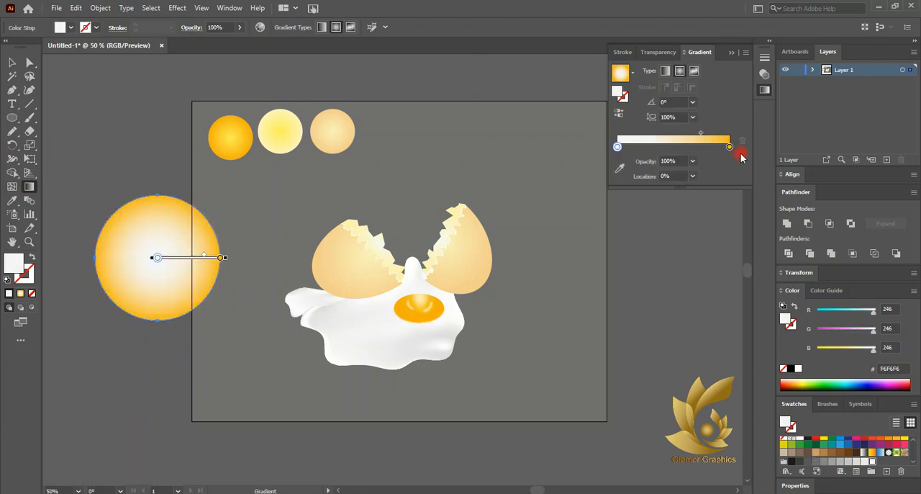
# - Reverse the circle's gradient and change its center stop to near-black 1D1D1B
pyautogui.click(730, 147)
pyautogui.click(617, 115)
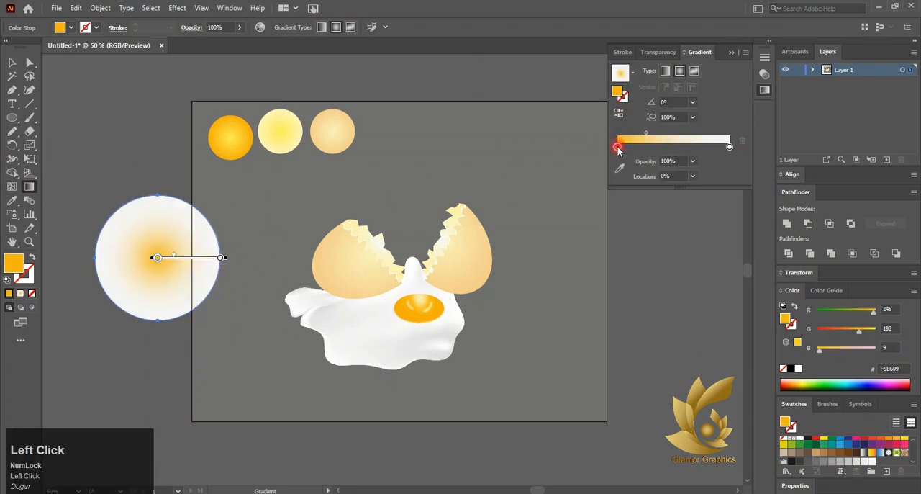
pyautogui.doubleClick(618, 146)
pyautogui.click(608, 185)
pyautogui.click(11, 64)
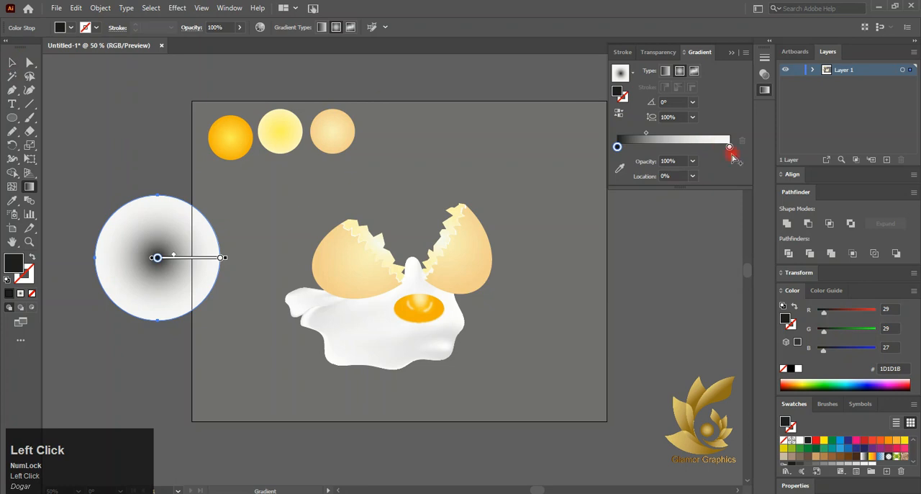
# - Lower the opacity of the gradient's outer F6F6F6 stop to 58%
pyautogui.click(730, 149)
pyautogui.click(665, 53)
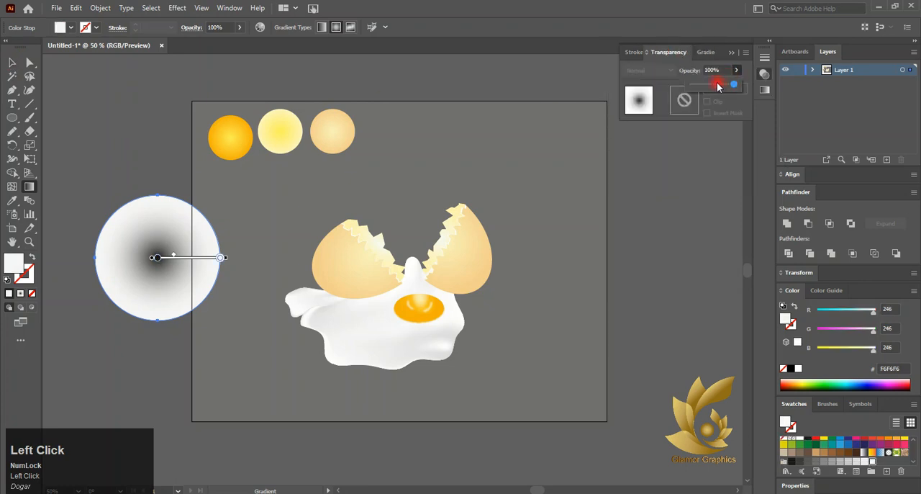
pyautogui.moveTo(717, 86); pyautogui.dragTo(713, 87)
pyautogui.click(703, 55)
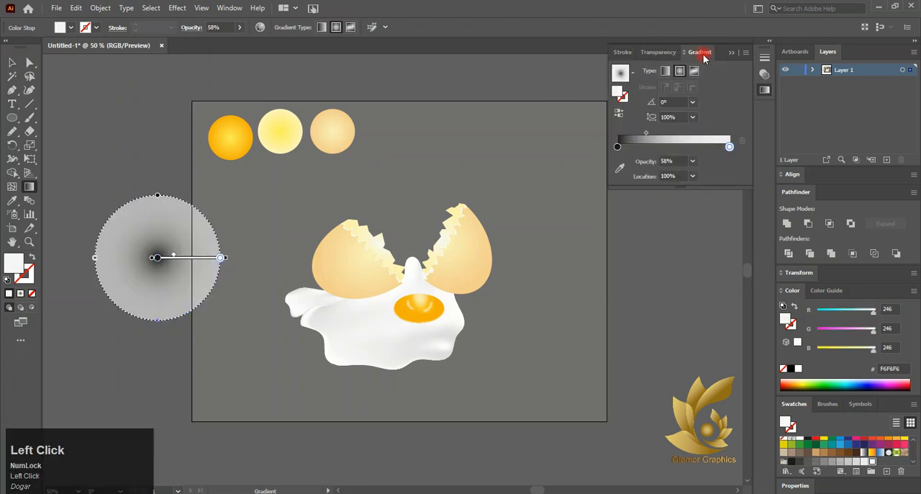
pyautogui.click(656, 55)
pyautogui.click(154, 256)
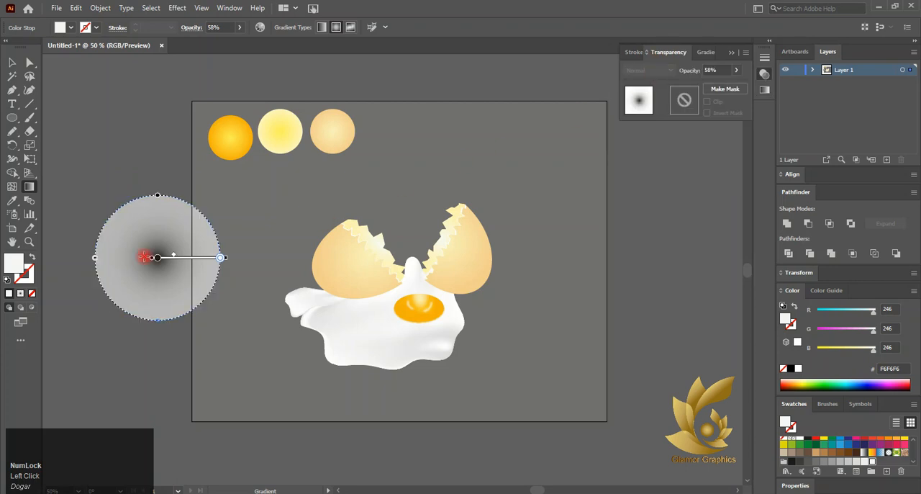
# - Move the gradient circle below the left shell half and flatten it into a thin horizontal shadow ellipse
pyautogui.click(12, 62)
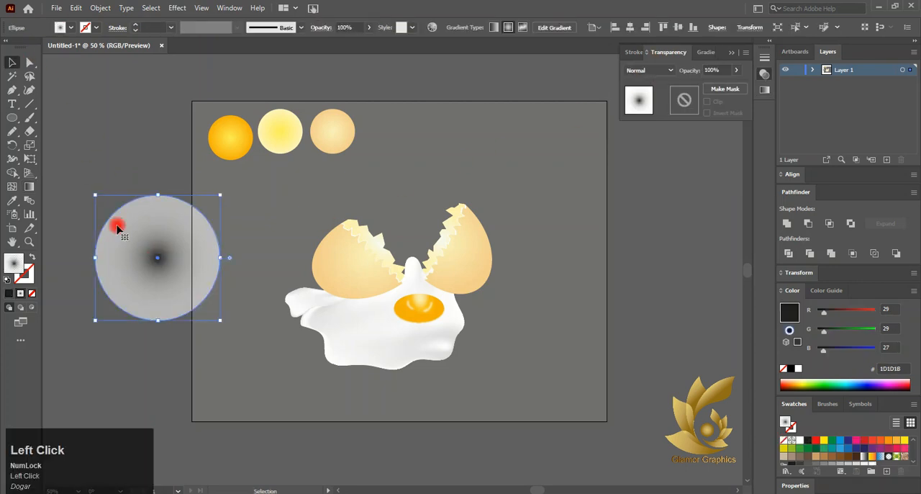
pyautogui.moveTo(126, 252); pyautogui.dragTo(354, 323)
pyautogui.moveTo(382, 386); pyautogui.dragTo(333, 301)
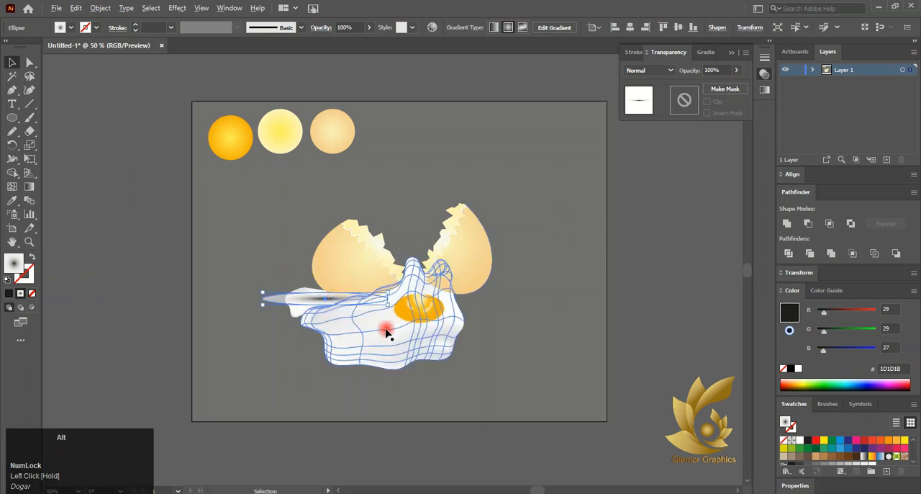
# - Set the shadow ellipse's blending mode to Multiply and open its gradient settings
pyautogui.scroll(3, 357, 299)
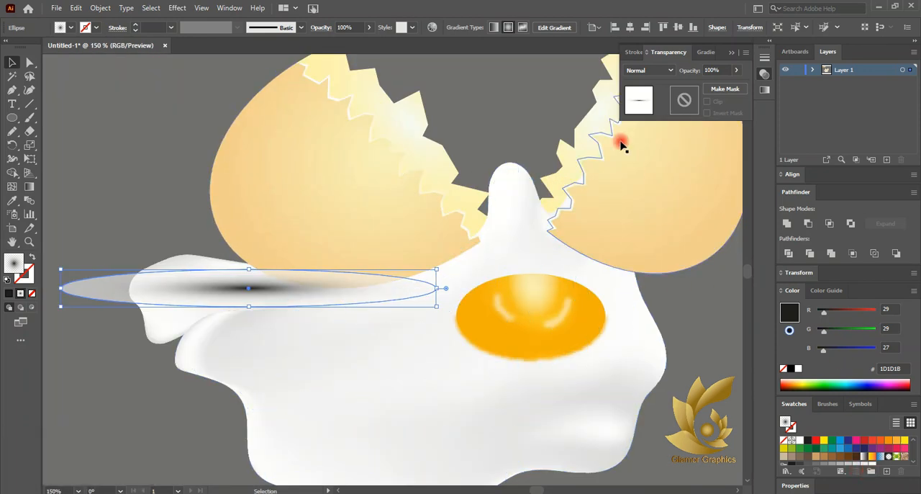
pyautogui.scroll(-1, 436, 200)
pyautogui.click(659, 72)
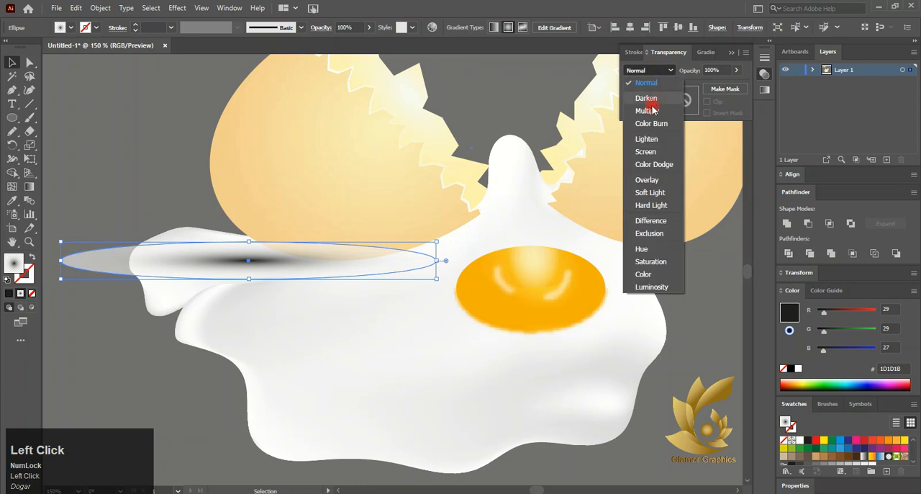
pyautogui.click(643, 106)
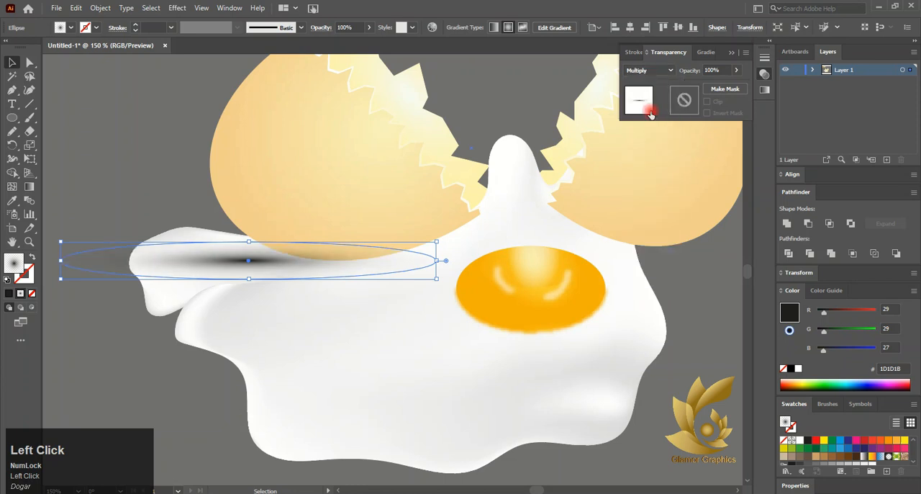
pyautogui.click(704, 52)
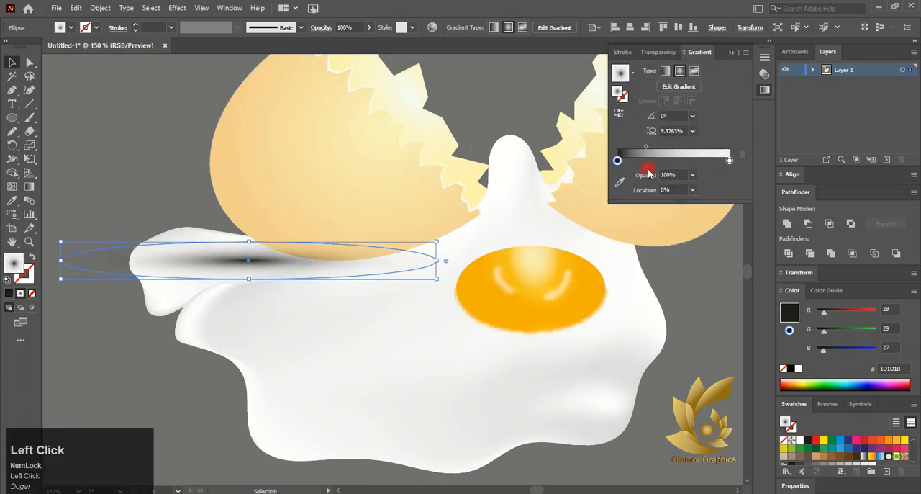
pyautogui.moveTo(617, 160)
pyautogui.mouseDown()
pyautogui.moveTo(632, 168)
pyautogui.moveTo(617, 164)
pyautogui.mouseUp()
pyautogui.moveTo(730, 163); pyautogui.dragTo(716, 162)
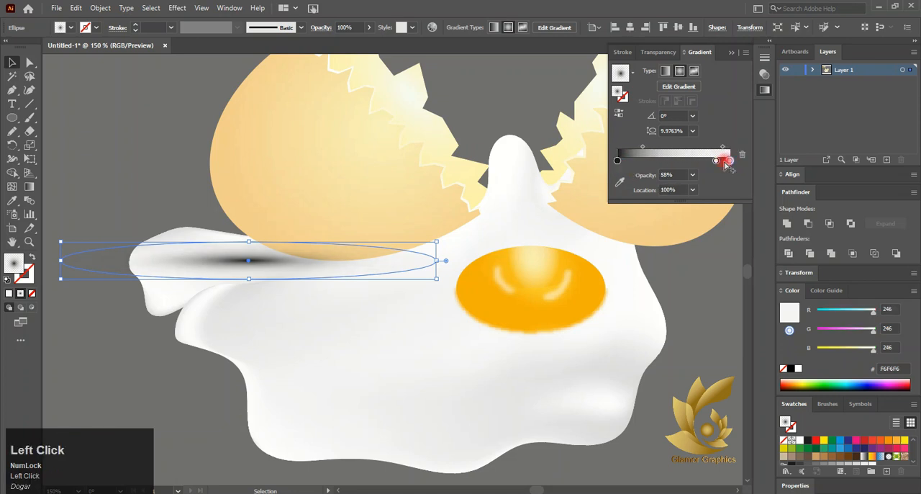
pyautogui.click(693, 116)
pyautogui.click(713, 237)
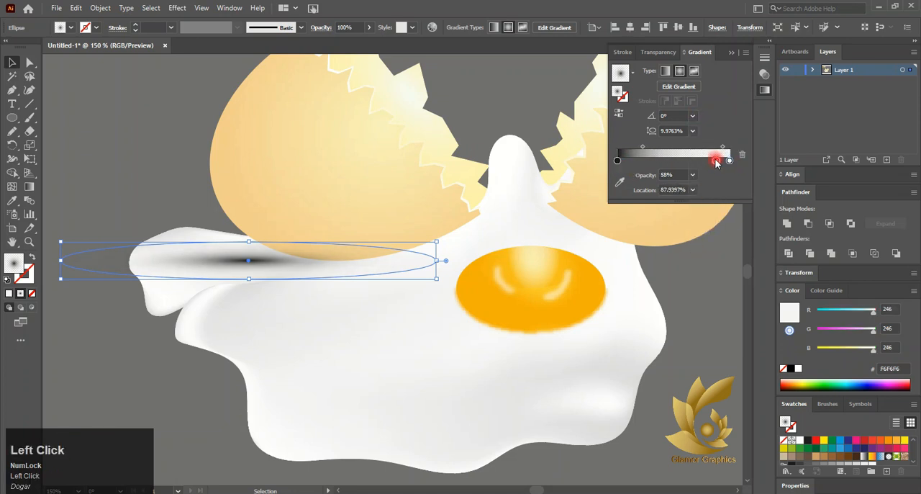
pyautogui.click(692, 116)
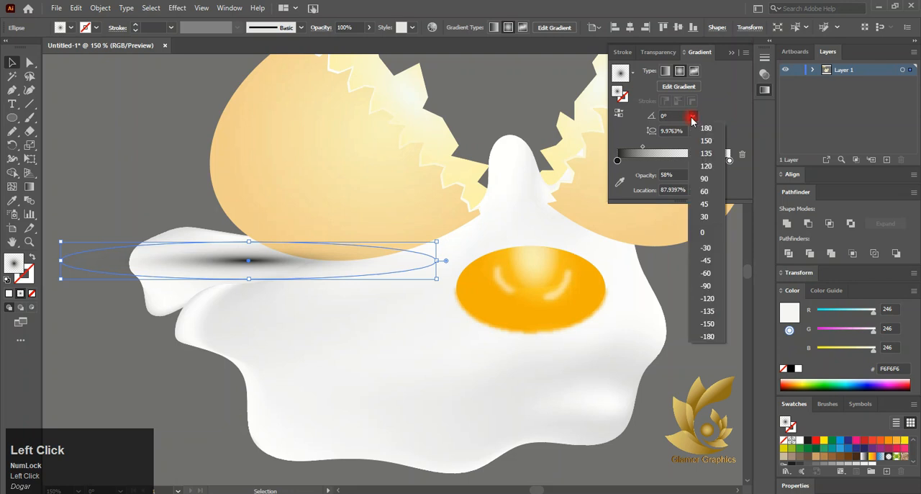
pyautogui.click(706, 204)
pyautogui.hotkey('ctrl', 'z')
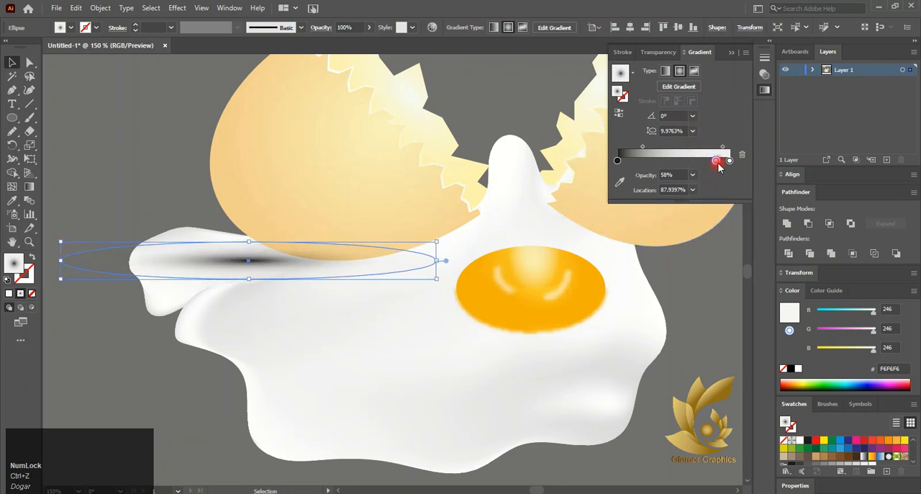
pyautogui.moveTo(717, 162); pyautogui.dragTo(742, 154)
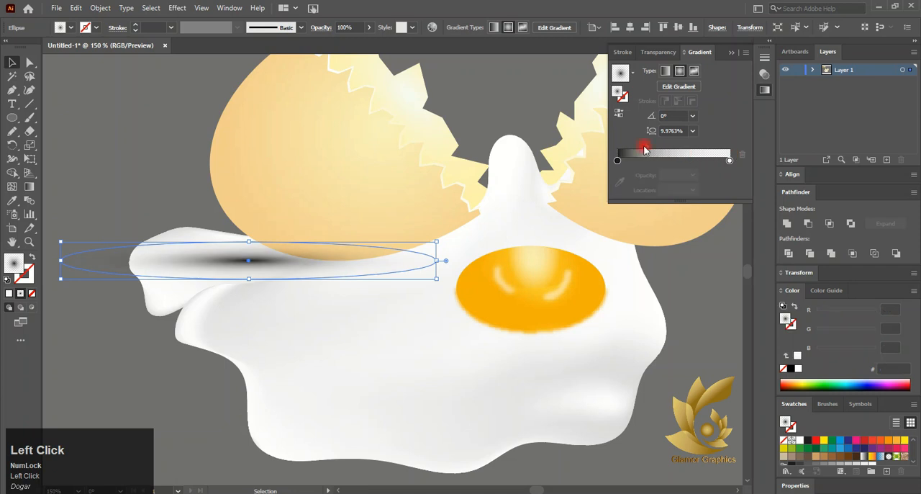
# - Set the shadow gradient's midpoint to about 43% and center the ellipse under the left shell half
pyautogui.click(644, 150)
pyautogui.moveTo(644, 150); pyautogui.dragTo(668, 149)
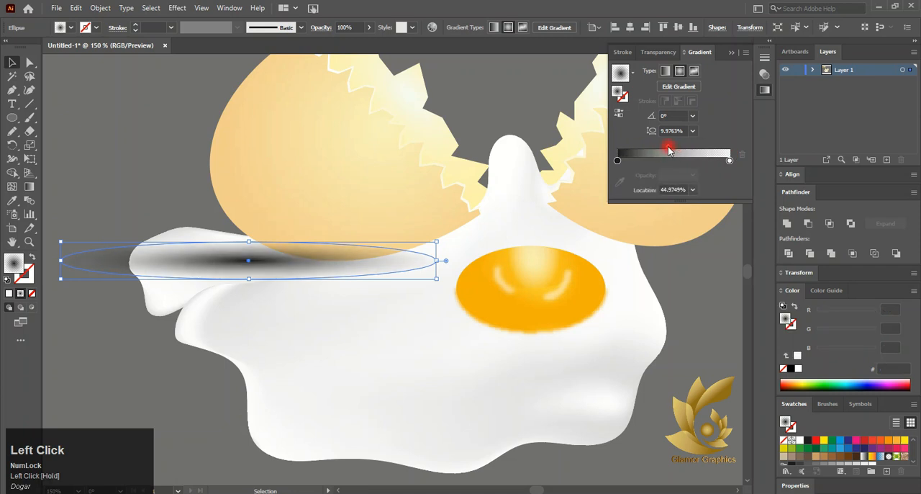
pyautogui.moveTo(241, 264); pyautogui.dragTo(281, 254)
pyautogui.rightClick(279, 255)
pyautogui.moveTo(316, 437)
pyautogui.click(461, 469)
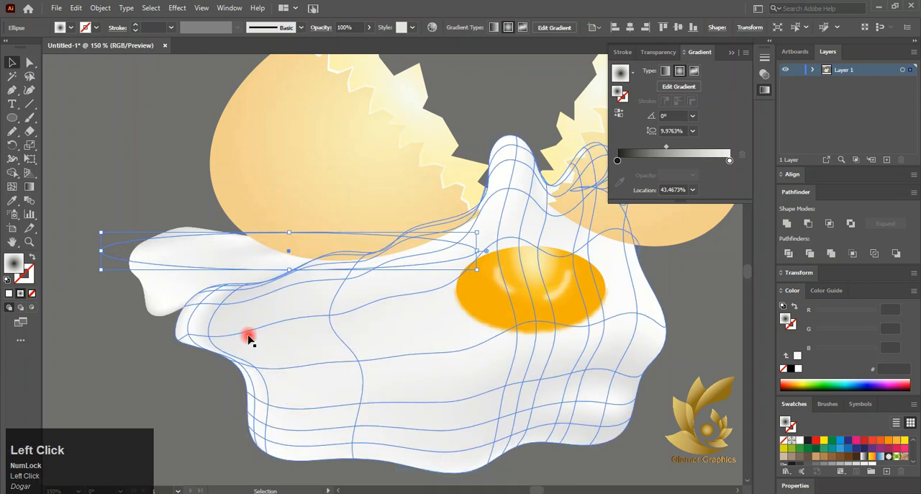
pyautogui.hotkey('ctrl', 'z')
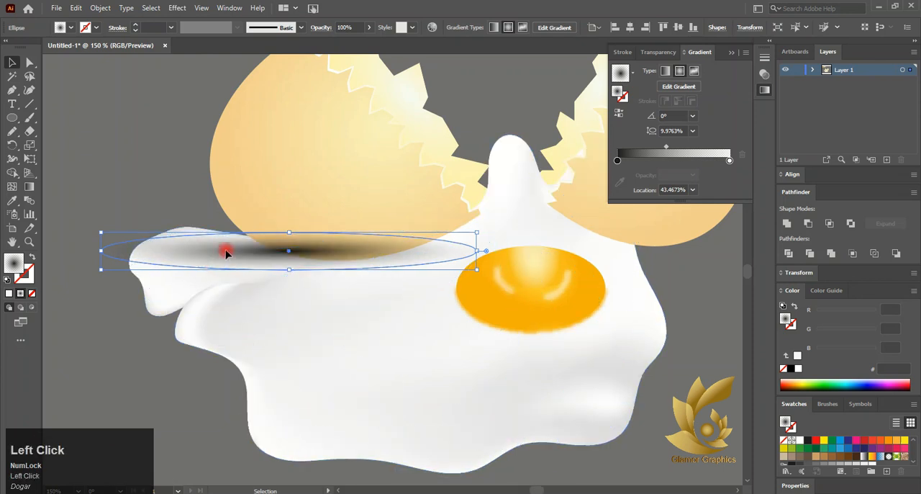
# - Shift the shadow ellipse slightly up and left, and lower and tilt the small egg-white piece beneath it
pyautogui.moveTo(225, 251); pyautogui.dragTo(214, 238)
pyautogui.click(204, 298)
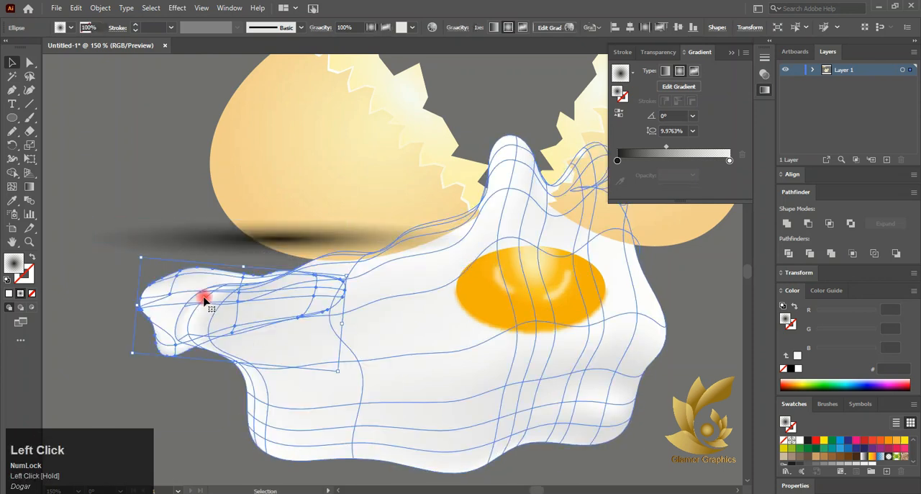
# - Send the shadow ellipse to the back of the stacking order
pyautogui.rightClick(286, 239)
pyautogui.click(422, 436)
pyautogui.click(465, 475)
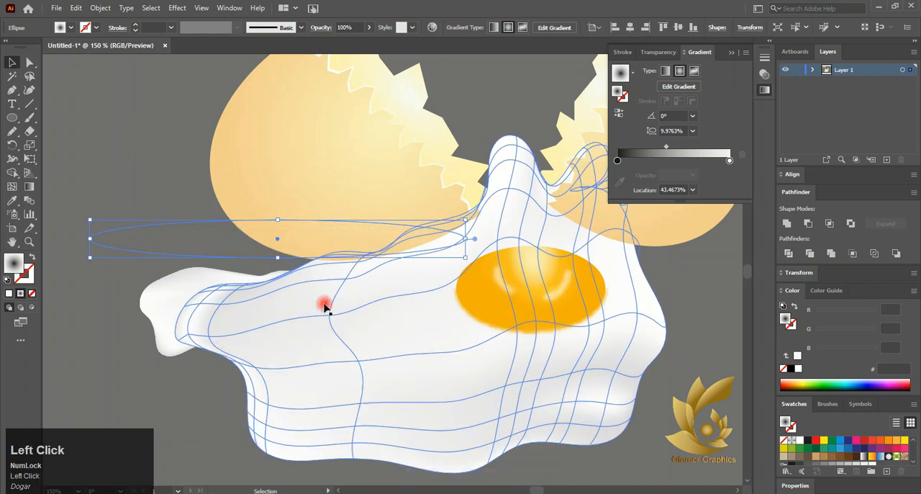
# - Bring the left shell half to the front, above the shadow ellipse
pyautogui.moveTo(228, 240); pyautogui.dragTo(258, 250)
pyautogui.hotkey('ctrl', 'z')
pyautogui.click(295, 206)
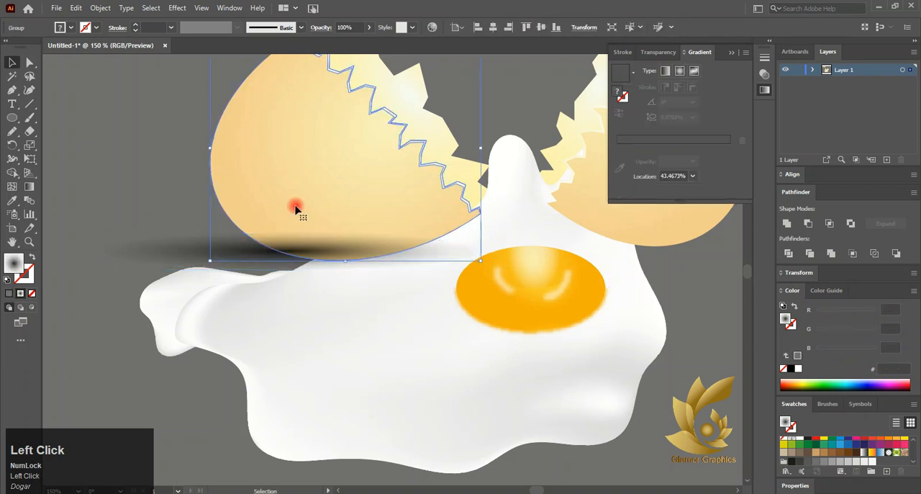
pyautogui.rightClick(295, 206)
pyautogui.moveTo(350, 347)
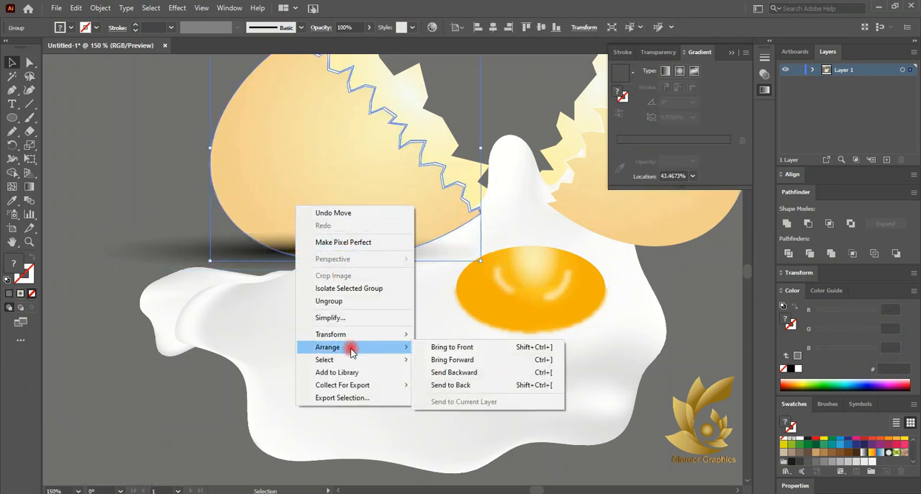
pyautogui.click(439, 346)
# - Shift the shadow ellipse slightly right, and select the egg-white pieces together with the yolk and its highlights
pyautogui.moveTo(248, 251); pyautogui.dragTo(266, 252)
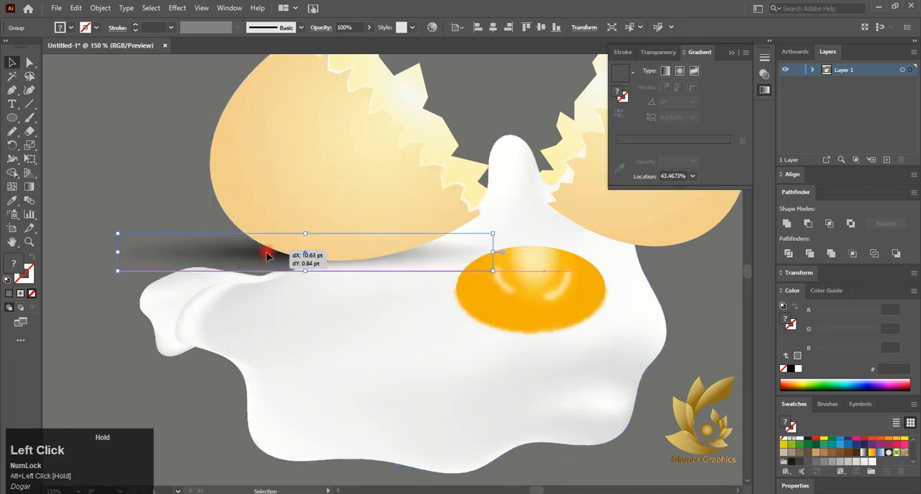
pyautogui.click(373, 317)
pyautogui.click(530, 282)
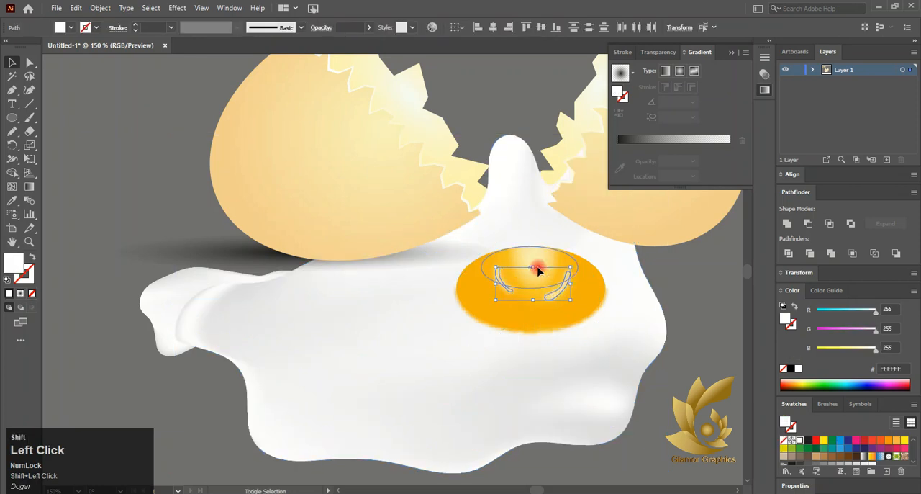
pyautogui.keyDown('shift'); pyautogui.click(164, 283); pyautogui.keyUp('shift')
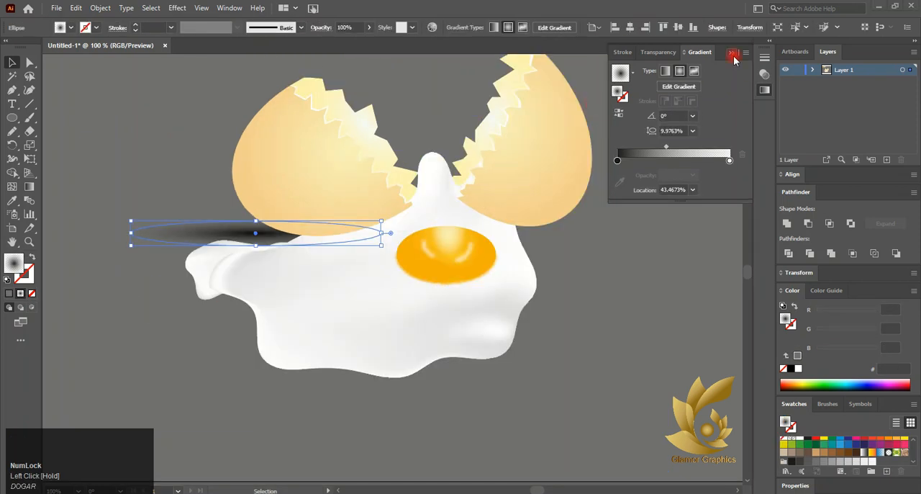
pyautogui.click(732, 55)
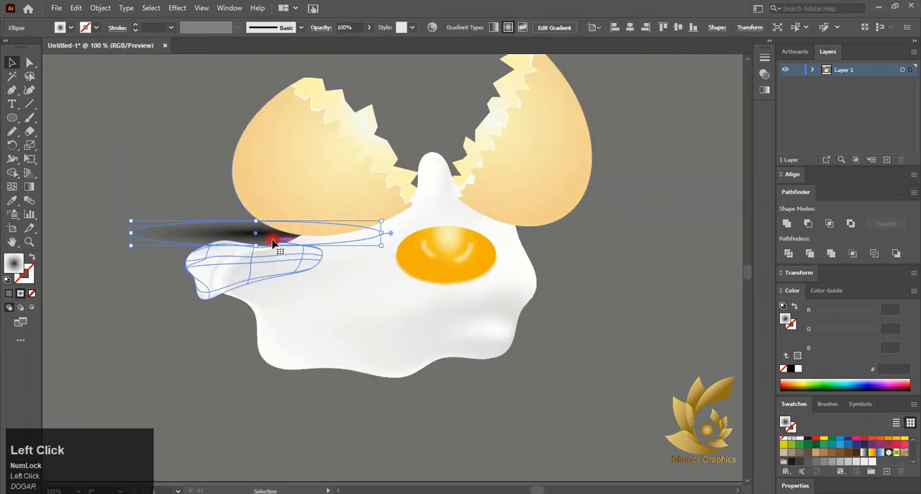
# - Move the shadow ellipse further right beneath the left shell half and deselect it
pyautogui.moveTo(273, 236); pyautogui.dragTo(305, 238)
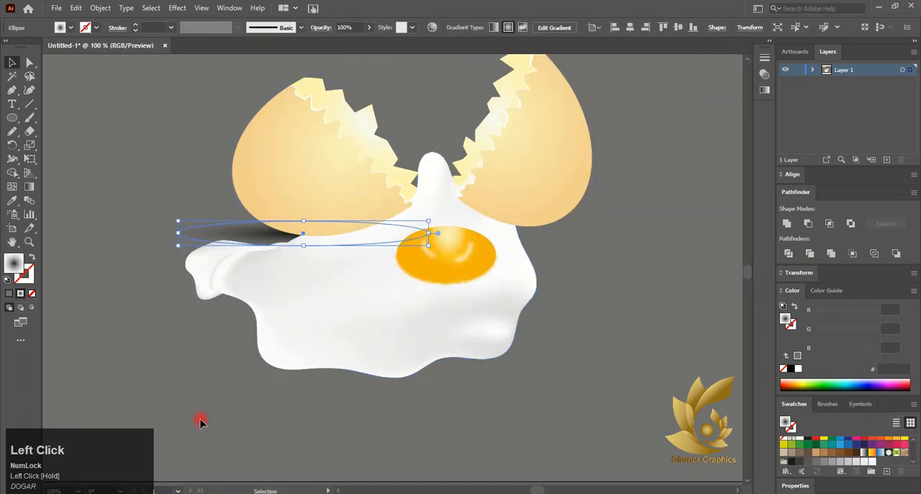
pyautogui.scroll(-4, 211, 377)
pyautogui.click(199, 380)
pyautogui.scroll(4, 195, 362)
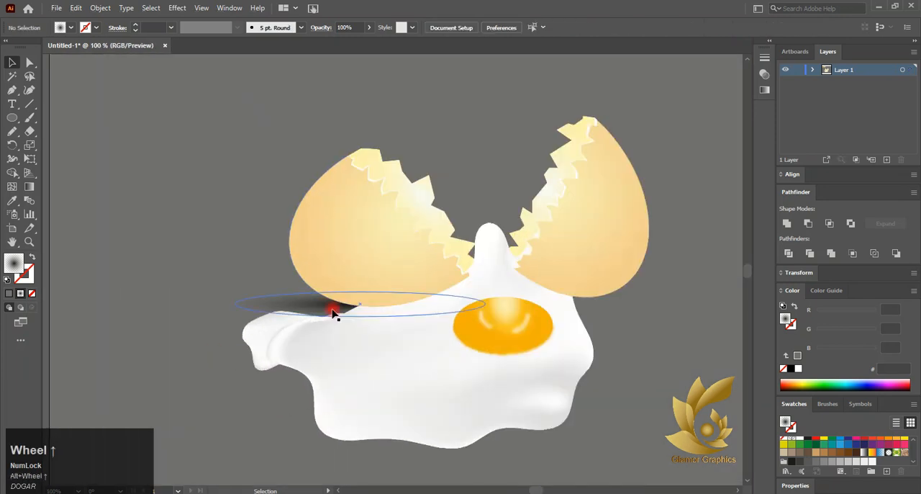
# - Duplicate the shadow ellipse under the right shell half and fine-tune the positions of both shadows
pyautogui.moveTo(332, 311); pyautogui.dragTo(516, 308)
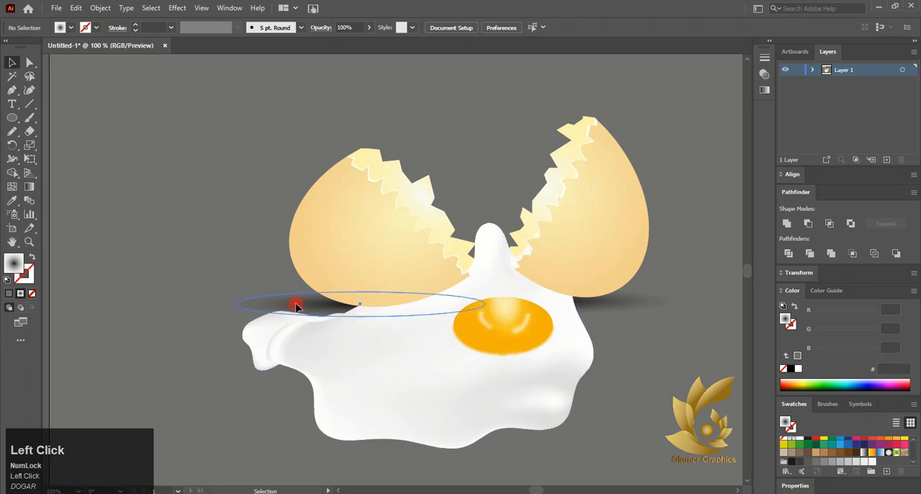
pyautogui.moveTo(295, 307); pyautogui.dragTo(301, 306)
pyautogui.click(621, 304)
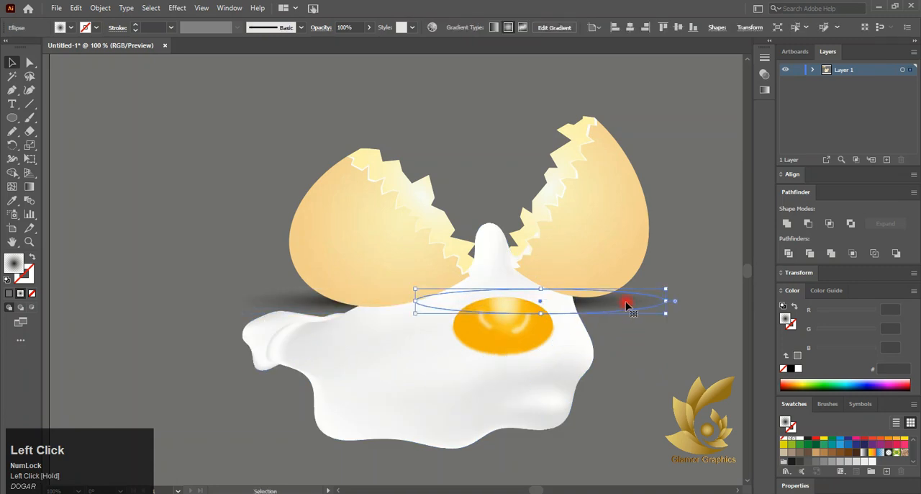
pyautogui.moveTo(619, 304); pyautogui.dragTo(625, 306)
pyautogui.click(623, 358)
pyautogui.scroll(-1, 625, 361)
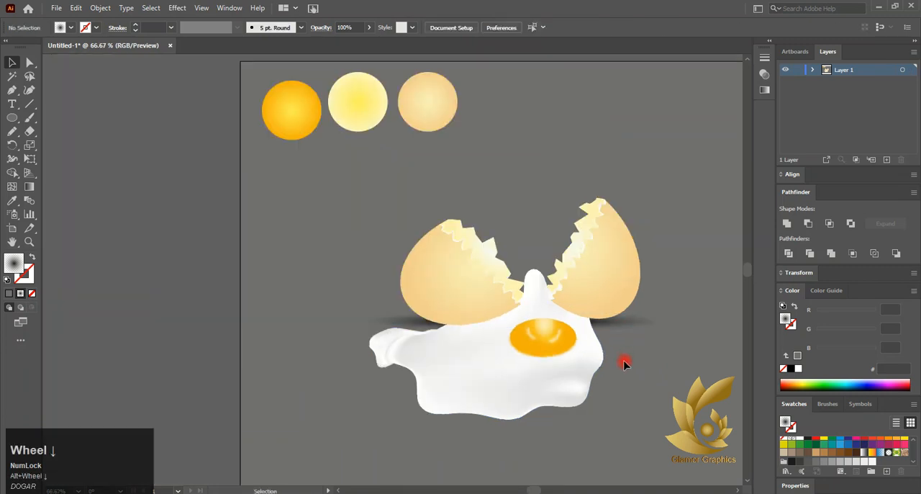
pyautogui.scroll(-1, 623, 361)
pyautogui.hscroll(2, 594, 424)
pyautogui.scroll(1, 594, 424)
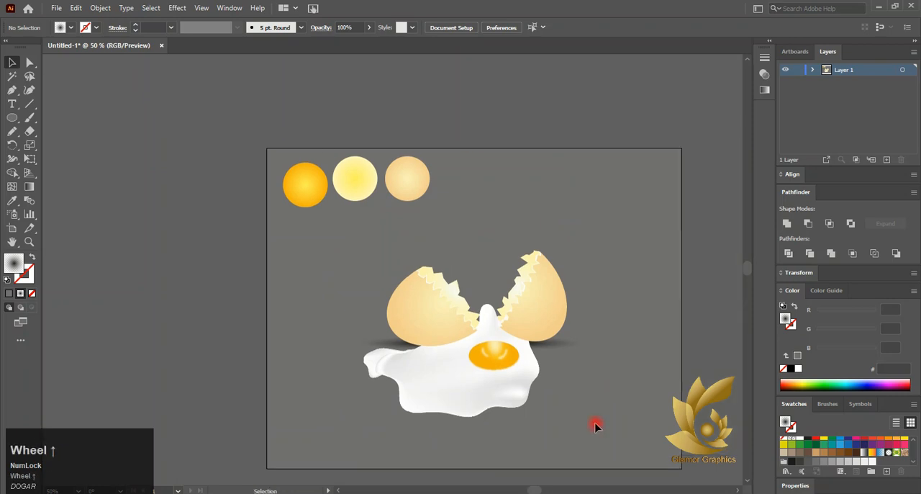
pyautogui.scroll(-2, 594, 426)
pyautogui.click(564, 464)
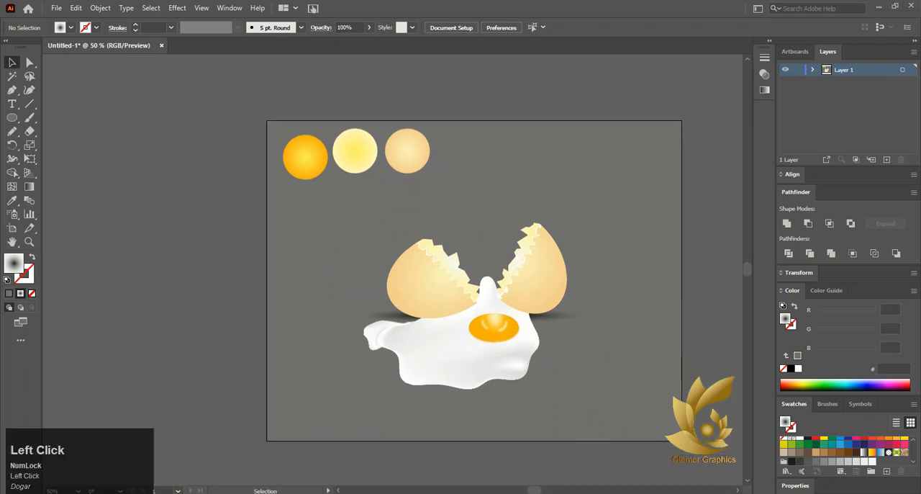
# - Narrow the egg-white and yolk group to about 332.5 pt wide
pyautogui.scroll(3, 518, 302)
pyautogui.click(530, 407)
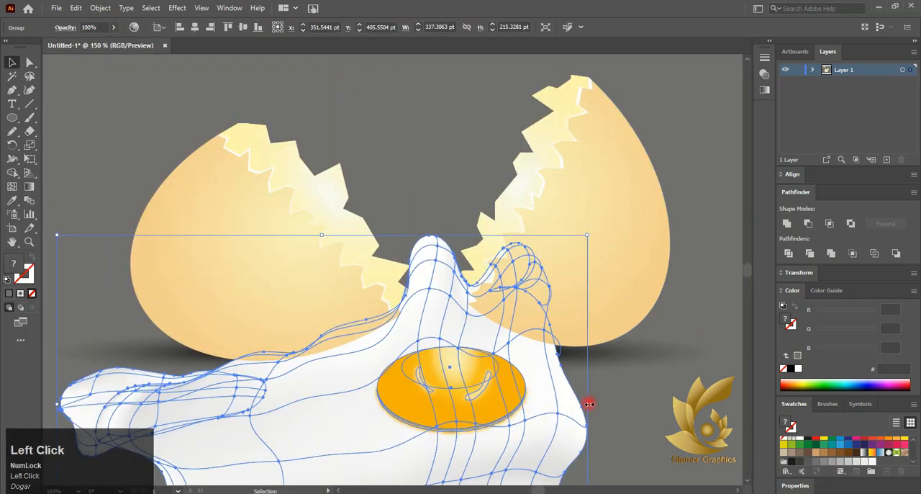
pyautogui.moveTo(589, 404); pyautogui.dragTo(586, 385)
pyautogui.click(29, 62)
pyautogui.click(620, 371)
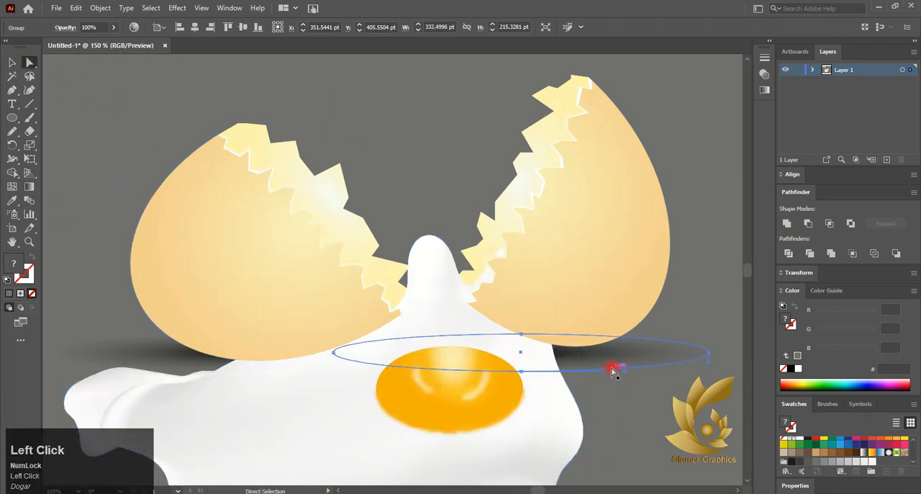
pyautogui.hotkey('ctrl', 'z')
# - Select the mesh points along the egg white's right edge and pull them slightly outward and down
pyautogui.press('v')
pyautogui.click(541, 428)
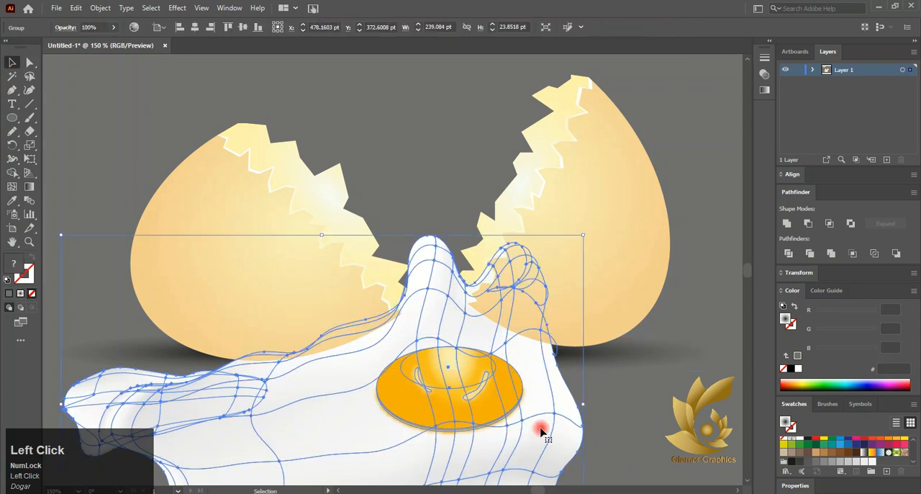
pyautogui.scroll(-1, 514, 407)
pyautogui.click(27, 64)
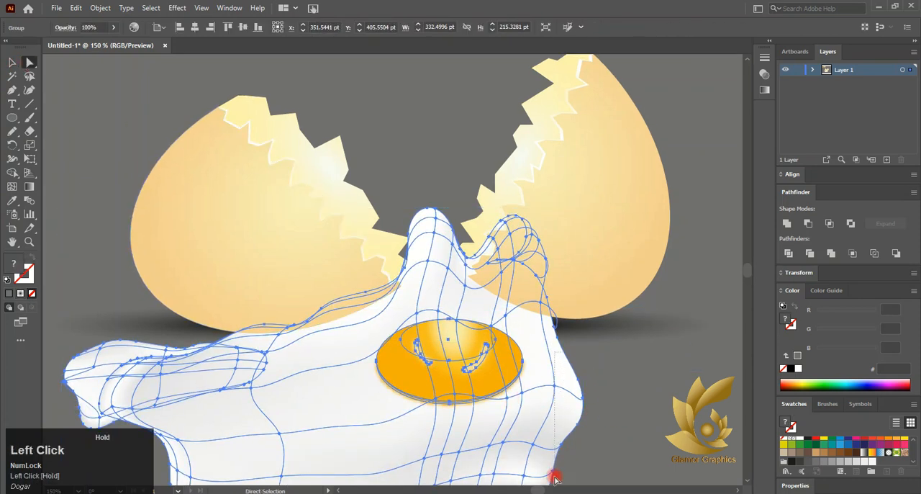
pyautogui.scroll(-1, 554, 478)
pyautogui.moveTo(602, 356); pyautogui.dragTo(613, 367)
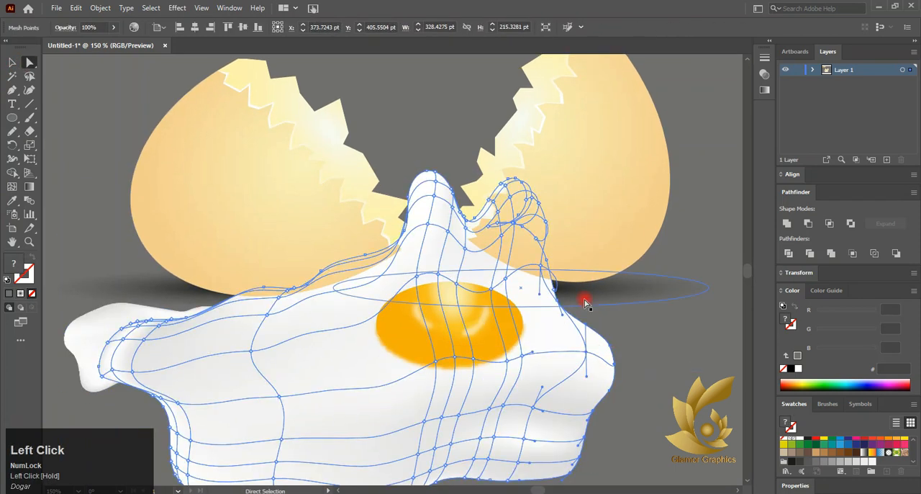
# - Pull the egg white's upper-right mesh edge outward beneath the right shell, and shift the small left egg-white piece slightly right
pyautogui.keyDown('shift'); pyautogui.click(521, 288); pyautogui.keyUp('shift')
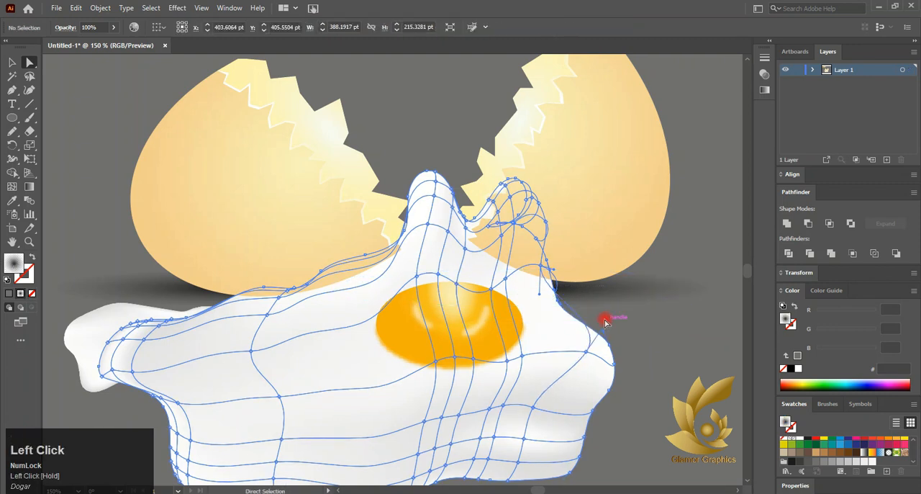
pyautogui.moveTo(555, 278); pyautogui.dragTo(598, 354)
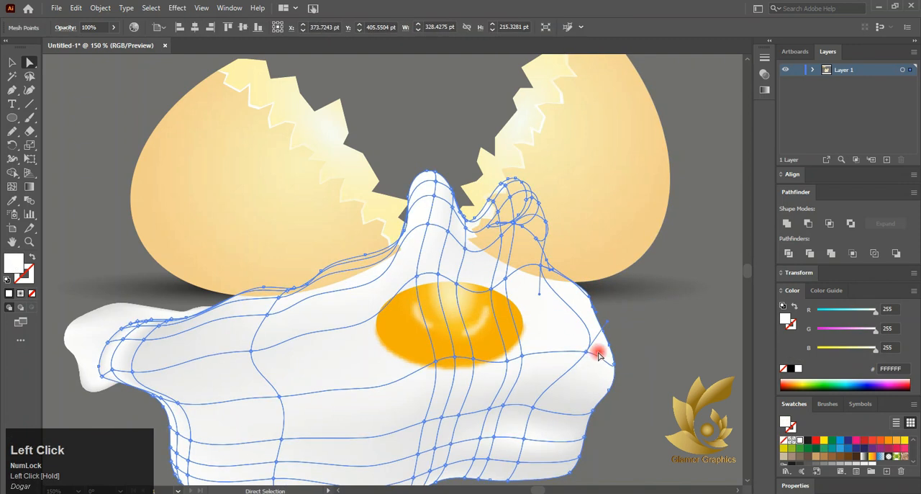
pyautogui.scroll(-1, 603, 344)
pyautogui.moveTo(263, 337); pyautogui.dragTo(293, 347)
# - Try shifting the whole egg-white and yolk group slightly to the right, and undo the move
pyautogui.click(12, 63)
pyautogui.click(349, 383)
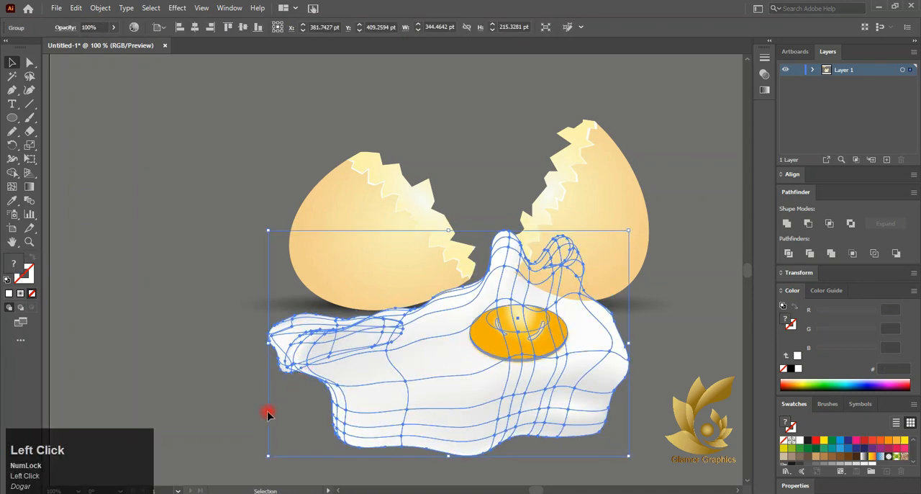
pyautogui.click(268, 411)
pyautogui.hotkey('ctrl', 'z')
pyautogui.click(267, 411)
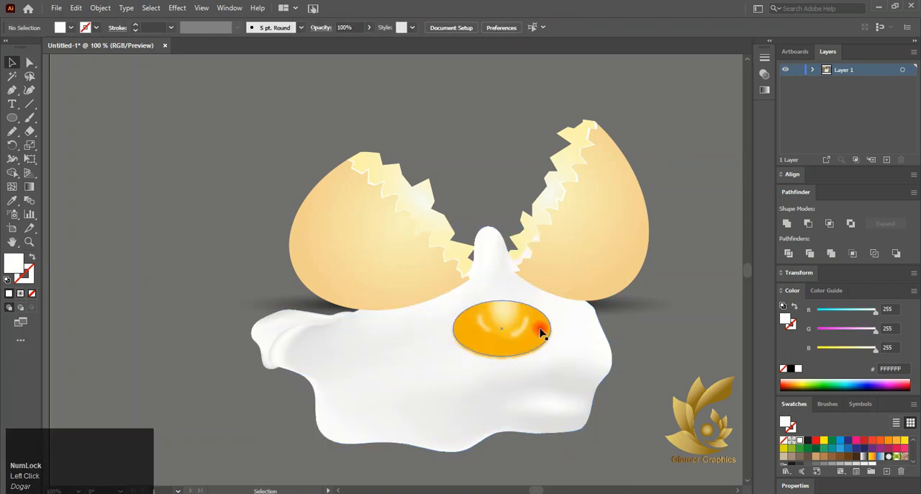
# - Draw a crescent highlight with the Pencil tool near the egg white's left fold and fill it with white
pyautogui.click(11, 133)
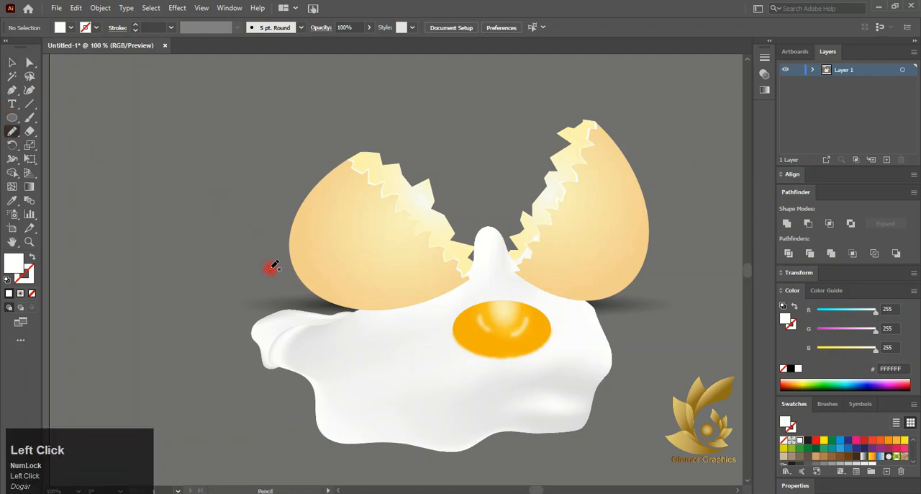
pyautogui.scroll(2, 291, 328)
pyautogui.moveTo(312, 321); pyautogui.dragTo(293, 328)
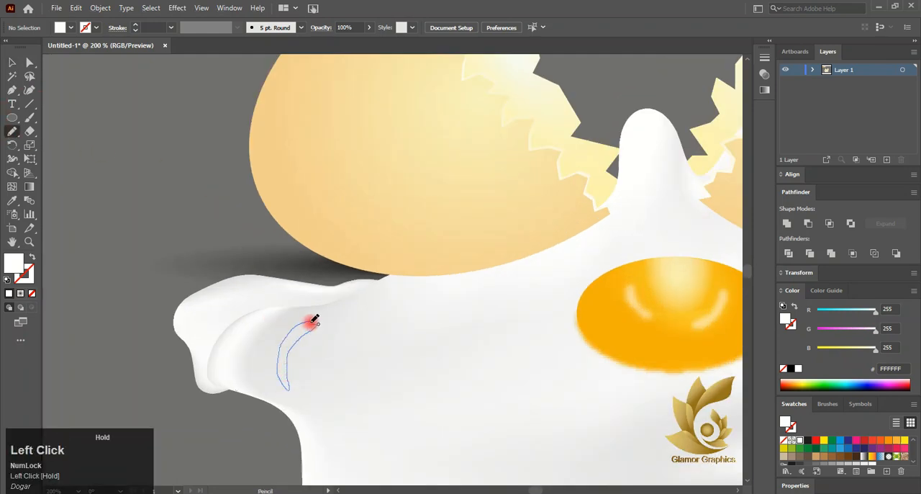
pyautogui.moveTo(311, 322); pyautogui.dragTo(314, 326)
pyautogui.click(794, 368)
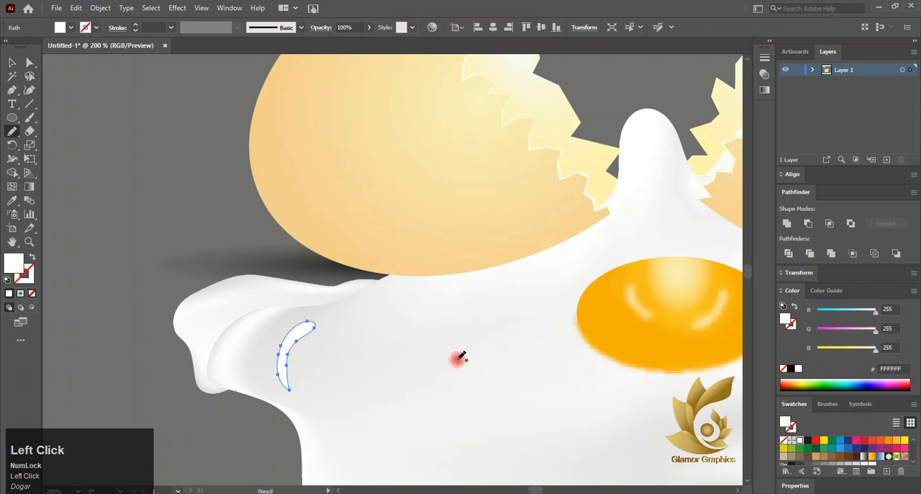
# - Draw a slender curved highlight along the left side of the egg-white peak and fill it with white
pyautogui.scroll(-4, 458, 358)
pyautogui.scroll(6, 518, 289)
pyautogui.moveTo(501, 311); pyautogui.dragTo(498, 329)
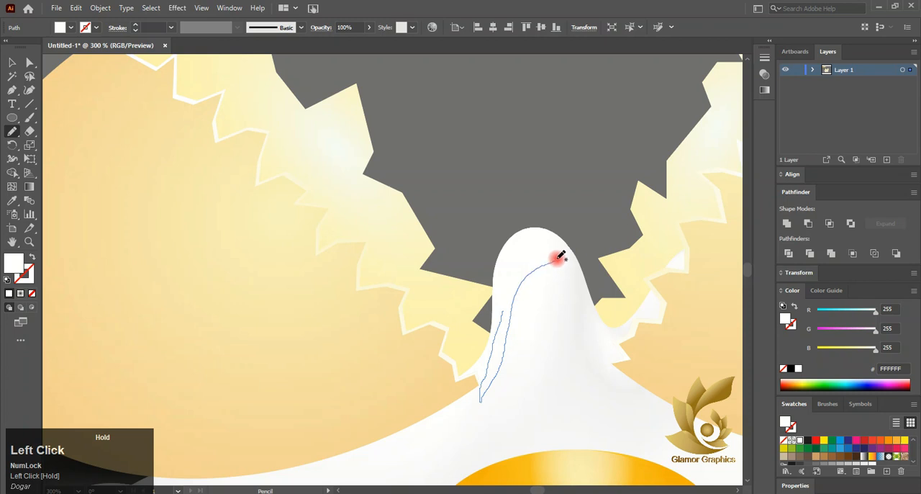
pyautogui.moveTo(507, 298); pyautogui.dragTo(508, 300)
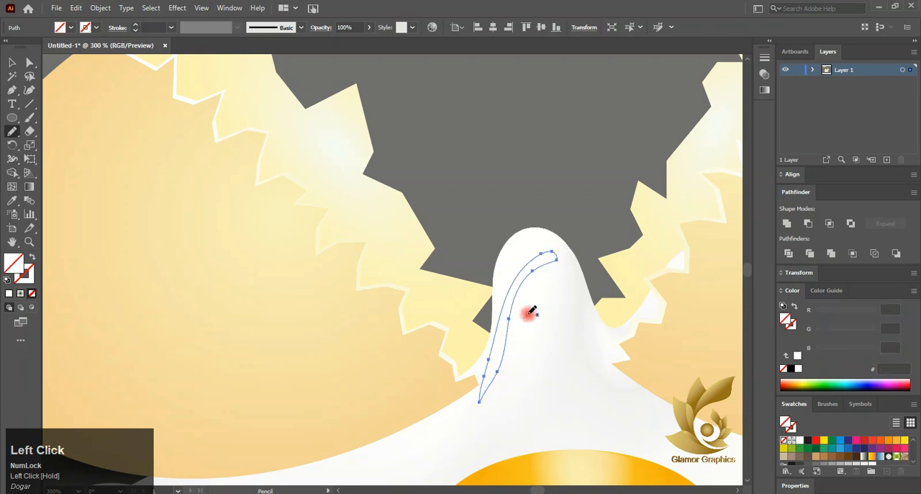
pyautogui.click(798, 368)
# - Draw a small curved white highlight near the egg white's upper-right edge, below the right shell half
pyautogui.scroll(-5, 522, 349)
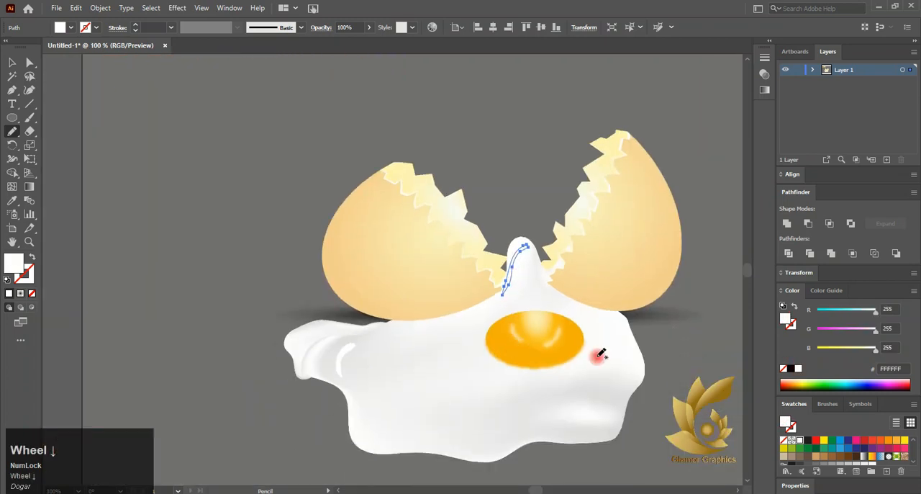
pyautogui.scroll(6, 597, 353)
pyautogui.moveTo(587, 293)
pyautogui.mouseDown()
pyautogui.moveTo(607, 308)
pyautogui.moveTo(630, 350)
pyautogui.mouseUp()
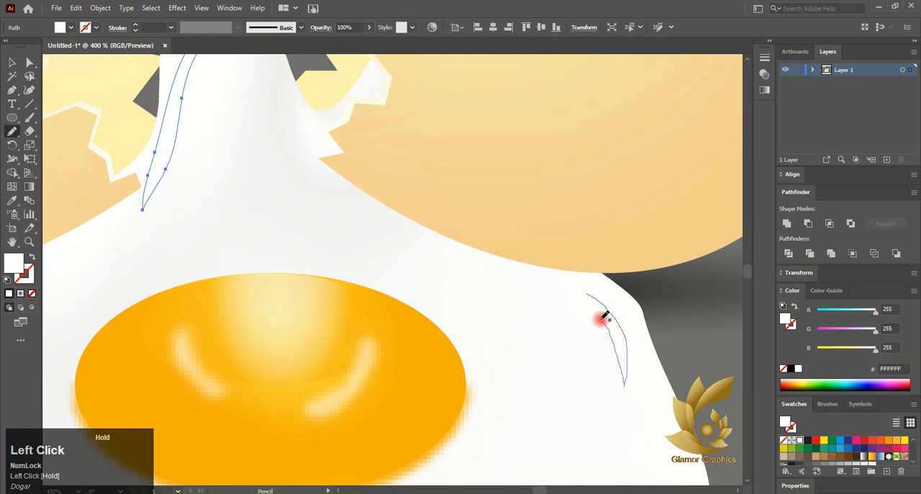
pyautogui.moveTo(589, 290); pyautogui.dragTo(588, 291)
# - Draw a crescent highlight along the egg white's lower-right corner and fill it with white
pyautogui.scroll(-5, 555, 336)
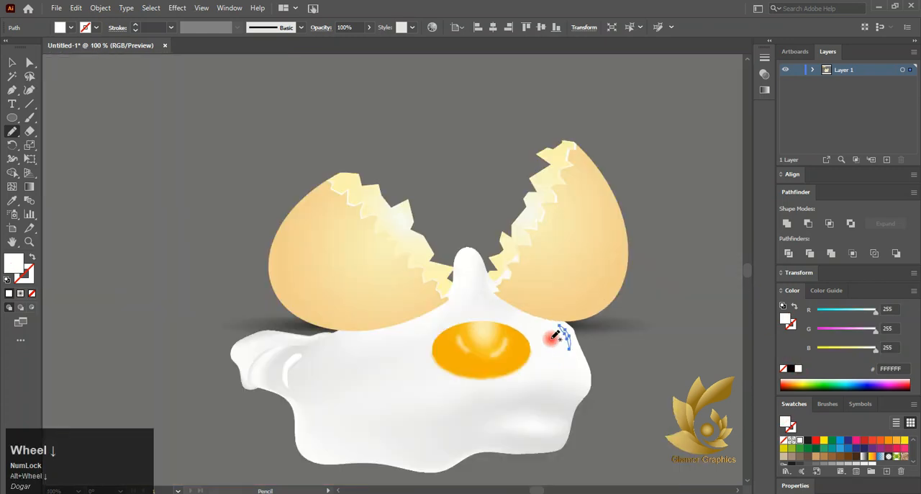
pyautogui.scroll(5, 546, 351)
pyautogui.moveTo(617, 389); pyautogui.dragTo(593, 423)
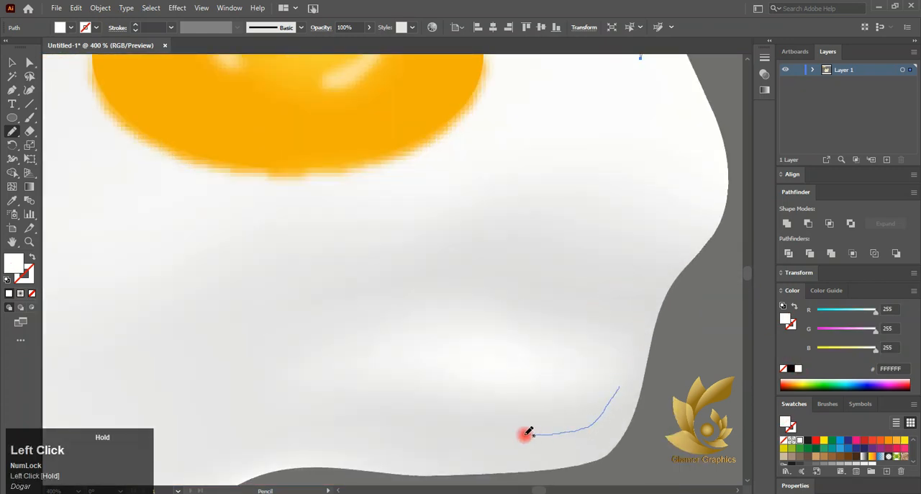
pyautogui.moveTo(617, 370); pyautogui.dragTo(615, 372)
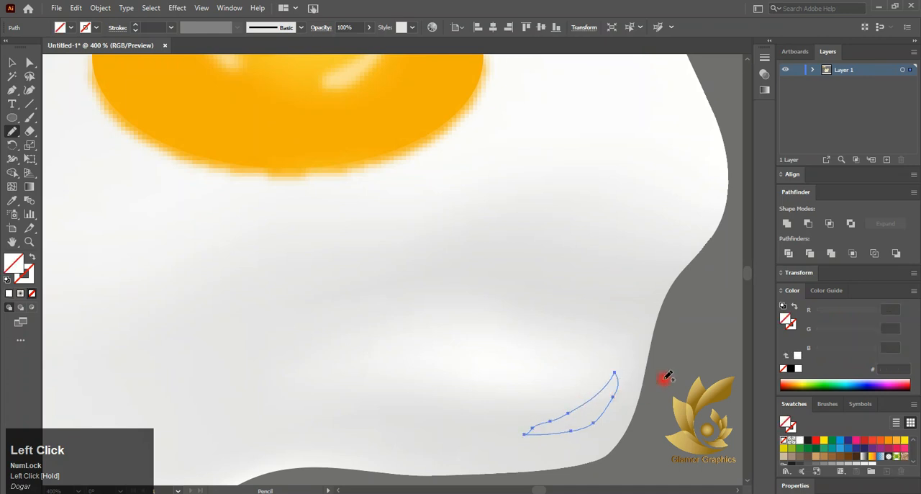
pyautogui.click(798, 371)
# - Draw a hook-shaped highlight on the egg white below and left of the yolk and fill it with white
pyautogui.scroll(-5, 575, 382)
pyautogui.scroll(3, 511, 377)
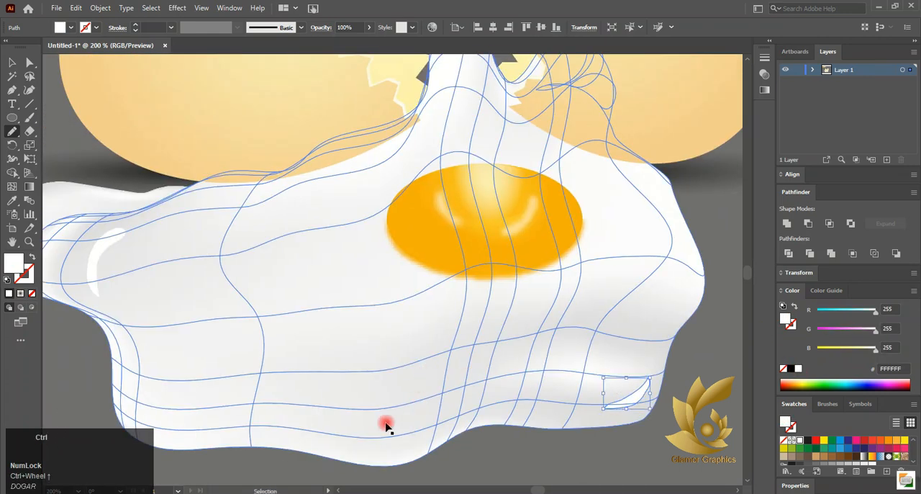
pyautogui.moveTo(369, 328); pyautogui.dragTo(370, 351)
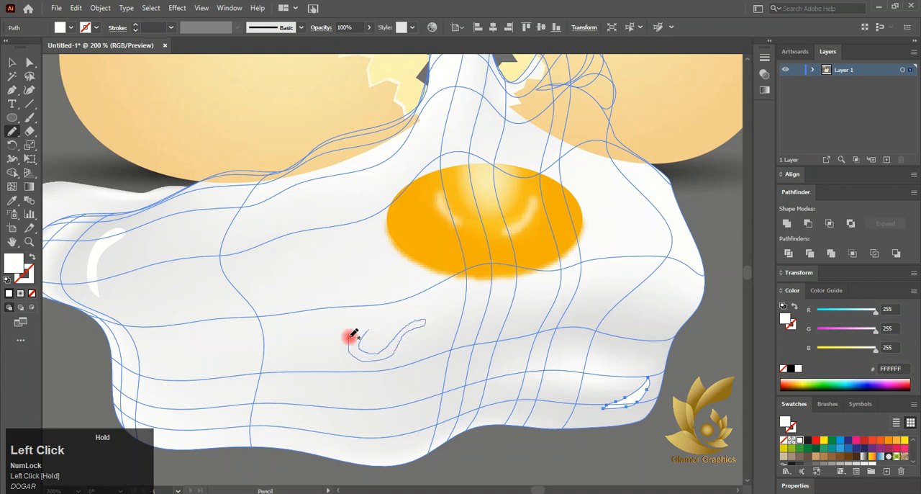
pyautogui.moveTo(369, 327); pyautogui.dragTo(369, 328)
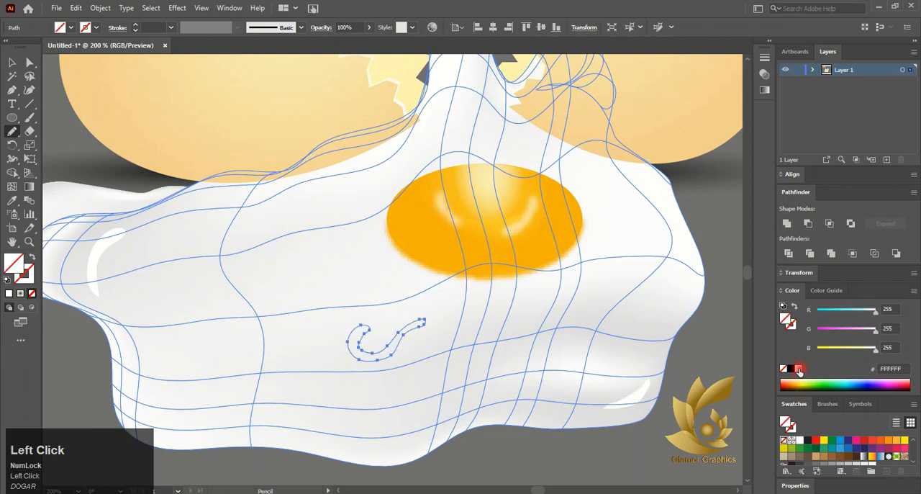
pyautogui.scroll(-1, 283, 381)
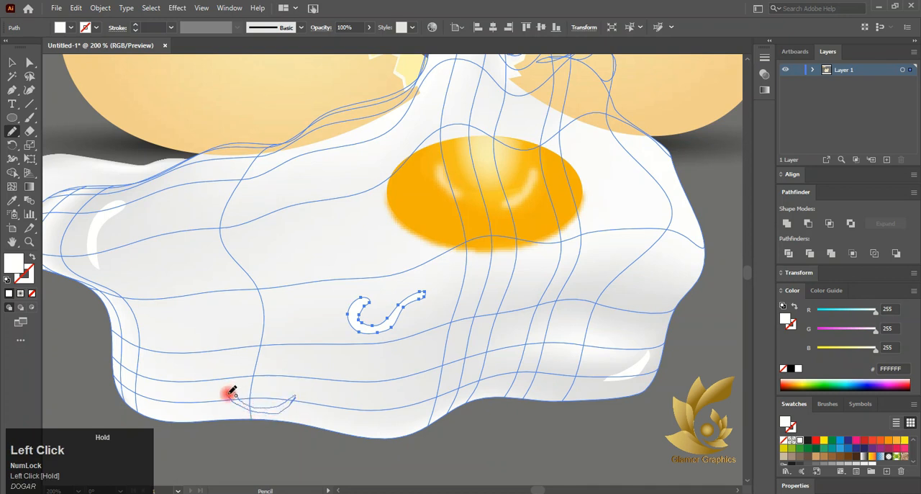
# - Draw a small crescent highlight along the egg white's lower-left edge and fill it with white
pyautogui.moveTo(231, 392); pyautogui.dragTo(231, 392)
pyautogui.click(796, 370)
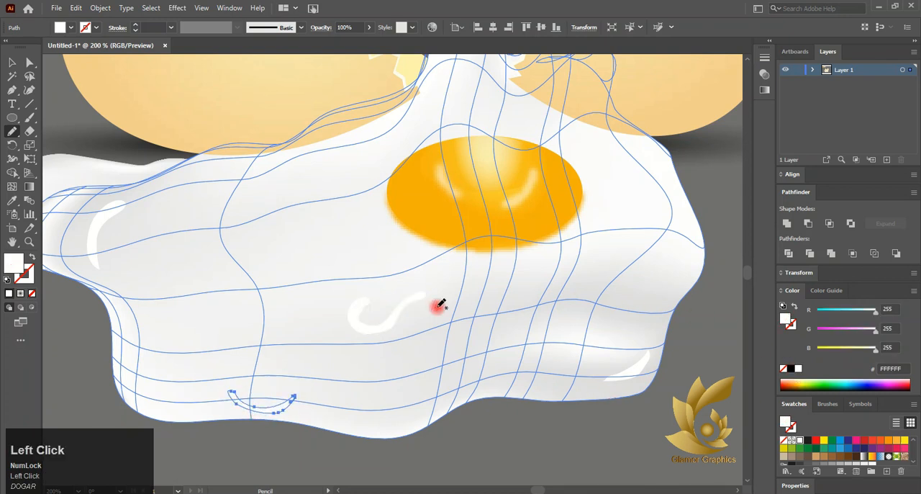
pyautogui.click(12, 62)
pyautogui.click(600, 189)
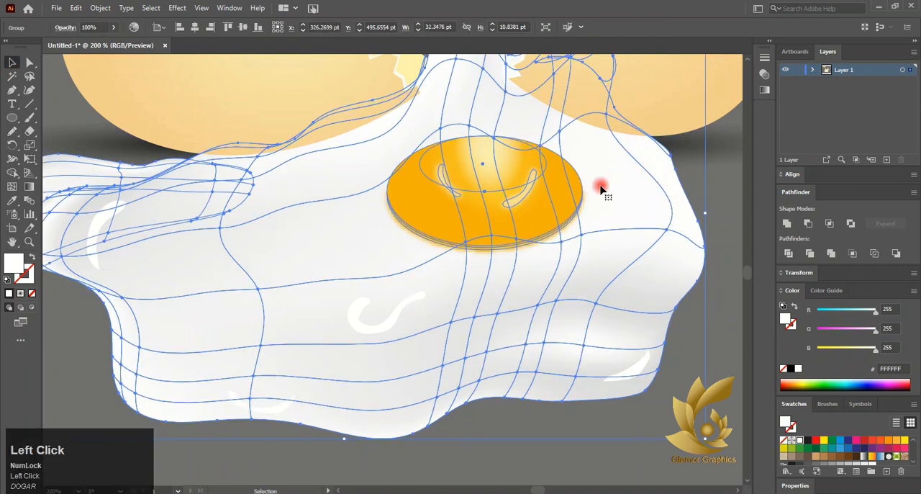
pyautogui.scroll(5, 606, 175)
pyautogui.click(29, 63)
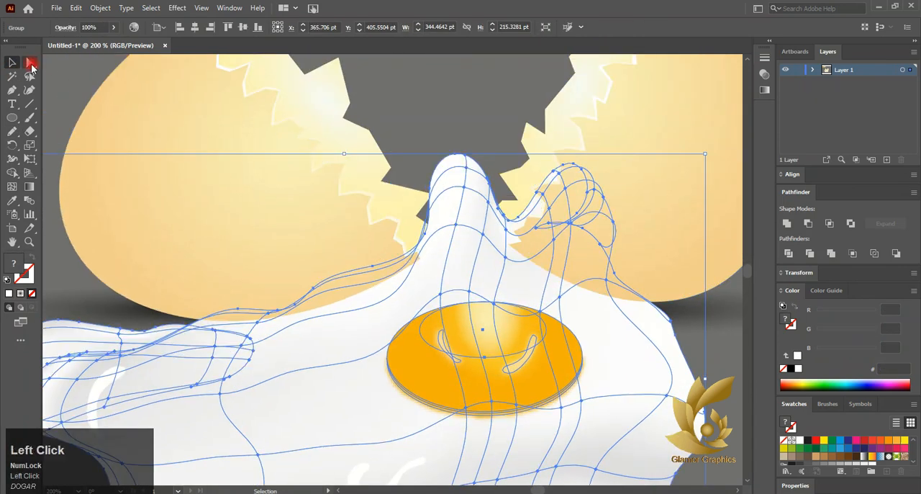
pyautogui.click(584, 170)
pyautogui.moveTo(651, 174); pyautogui.dragTo(643, 179)
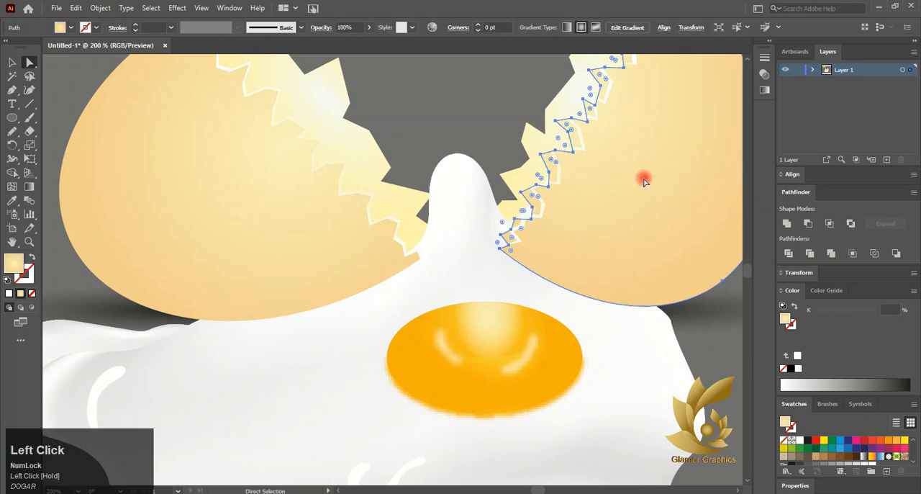
pyautogui.hotkey('ctrl', 'z')
# - Narrow the whole egg white group, including the yolk and highlights, slightly from its left end
pyautogui.hotkey('ctrl', '1')
pyautogui.press('v')
pyautogui.click(295, 329)
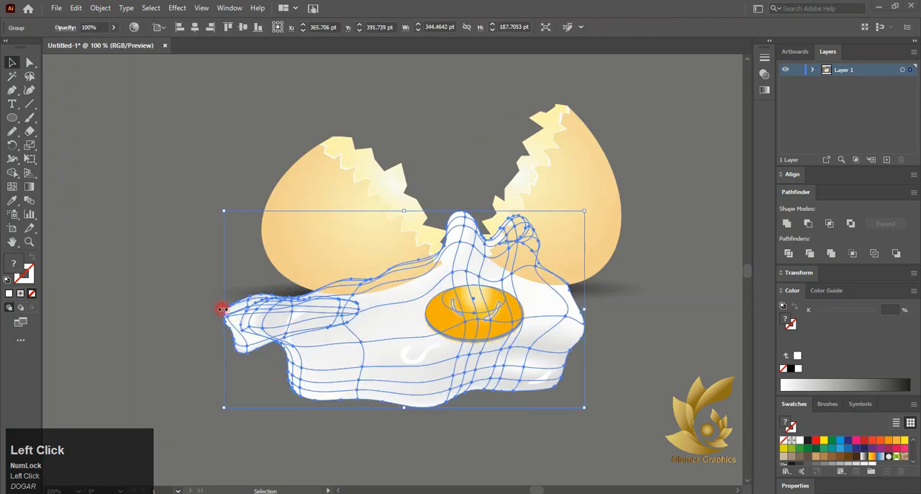
pyautogui.moveTo(222, 308)
pyautogui.mouseDown()
pyautogui.moveTo(232, 309)
pyautogui.moveTo(223, 308)
pyautogui.mouseUp()
pyautogui.click(213, 398)
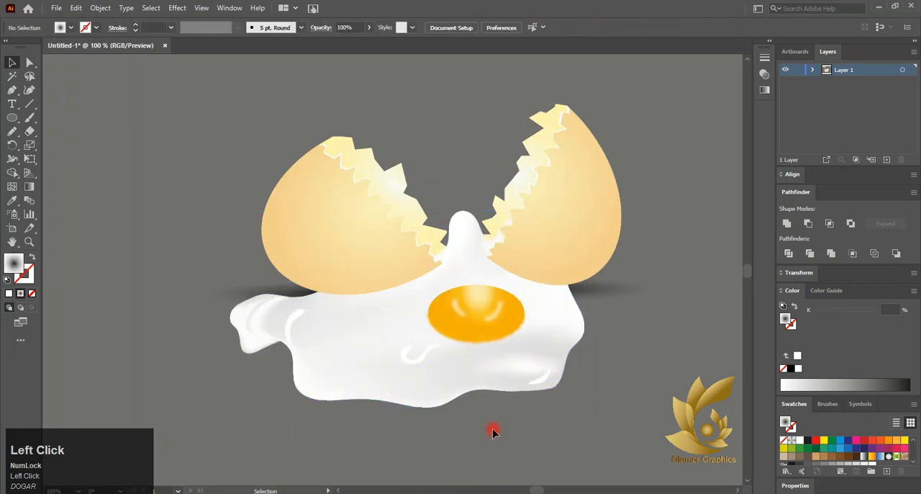
# - Delete the three gradient sample circles above the cracked egg
pyautogui.keyDown('alt'); pyautogui.scroll(-2, 494, 431); pyautogui.keyUp('alt')
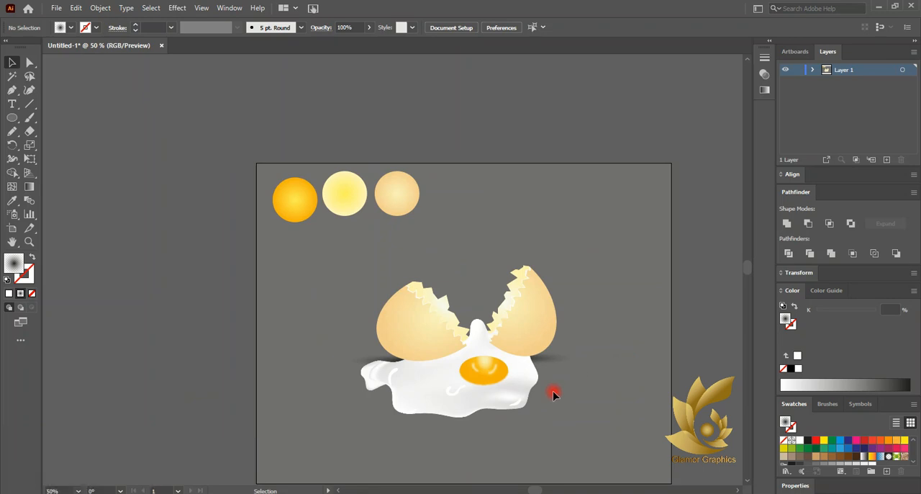
pyautogui.moveTo(453, 235); pyautogui.dragTo(384, 199)
pyautogui.press('Delete')
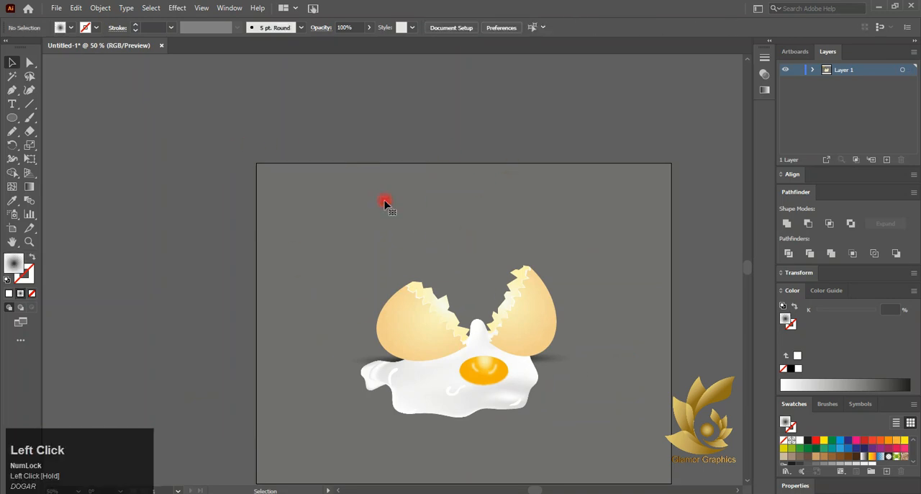
# - Unlock the gray background rectangle and fill it with the gradient sampled from the left shell half using the Eyedropper
pyautogui.click(100, 8)
pyautogui.click(132, 97)
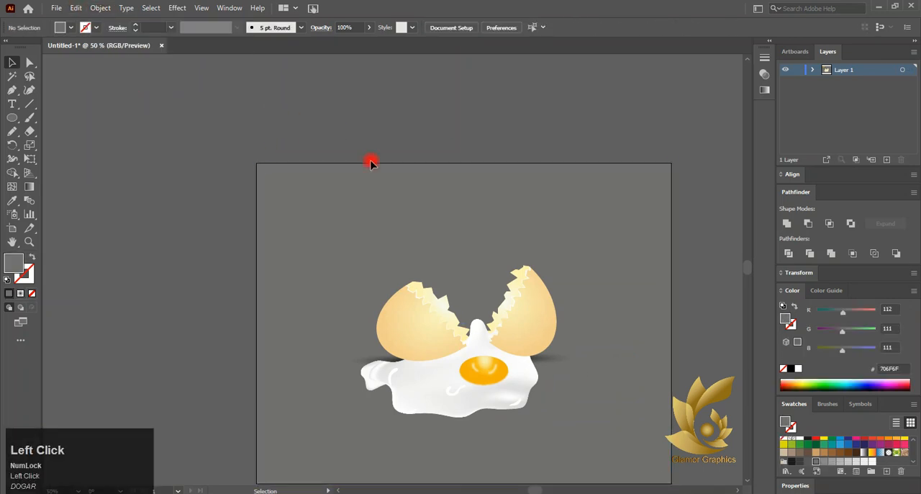
pyautogui.scroll(-2, 86, 149)
pyautogui.click(12, 202)
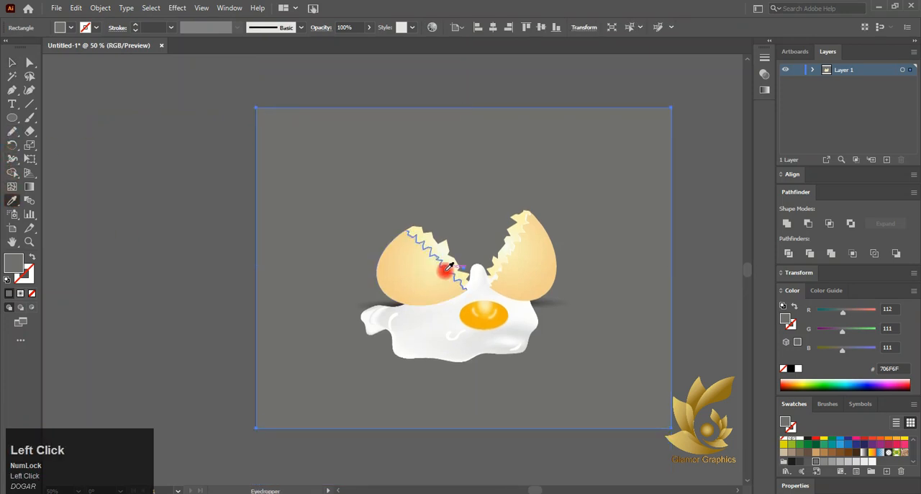
pyautogui.click(399, 267)
# - Change the inner color stop of the background's radial gradient to white
pyautogui.click(11, 62)
pyautogui.click(27, 186)
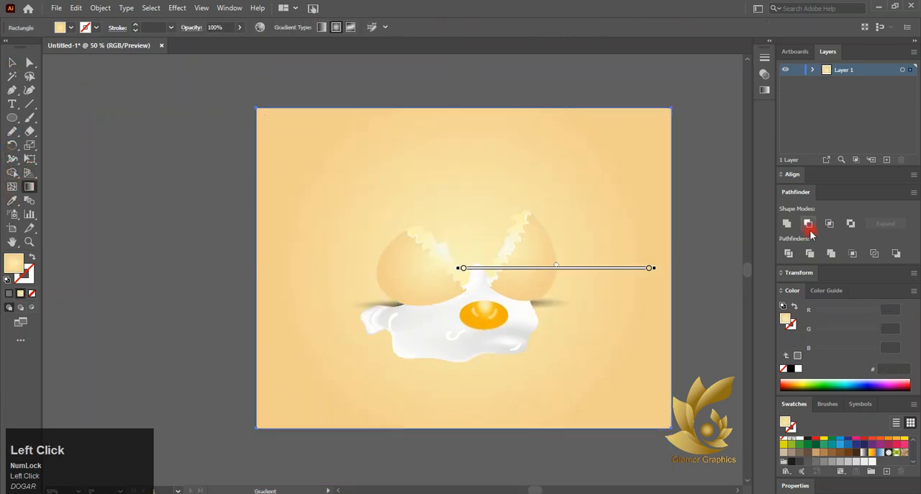
pyautogui.click(763, 89)
pyautogui.click(617, 148)
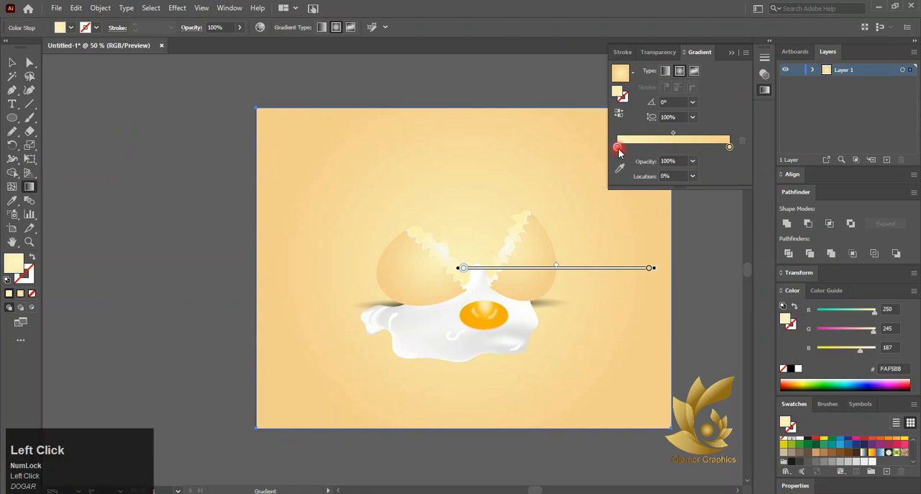
pyautogui.doubleClick(618, 147)
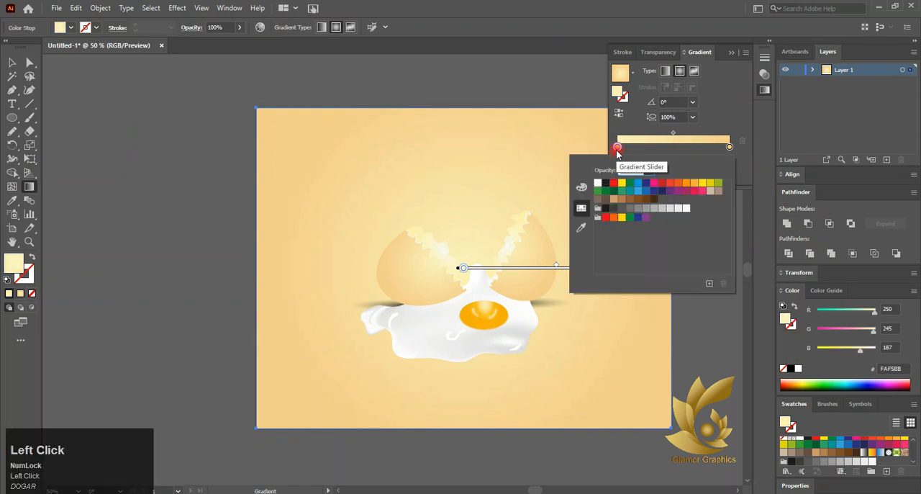
pyautogui.click(598, 184)
# - Redraw the background's radial gradient at about a -24° angle, centering its white glow between the two shell halves
pyautogui.click(11, 62)
pyautogui.moveTo(450, 202); pyautogui.dragTo(641, 239)
pyautogui.moveTo(474, 246); pyautogui.dragTo(610, 308)
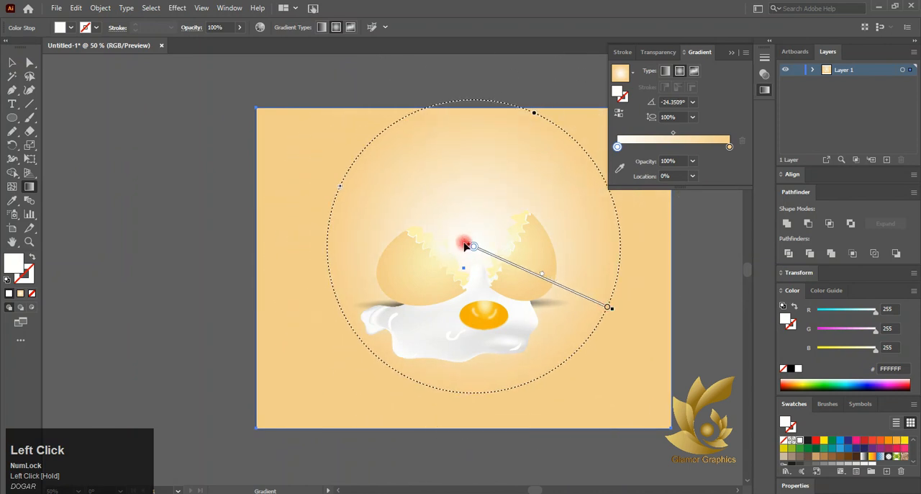
pyautogui.moveTo(499, 260); pyautogui.dragTo(495, 276)
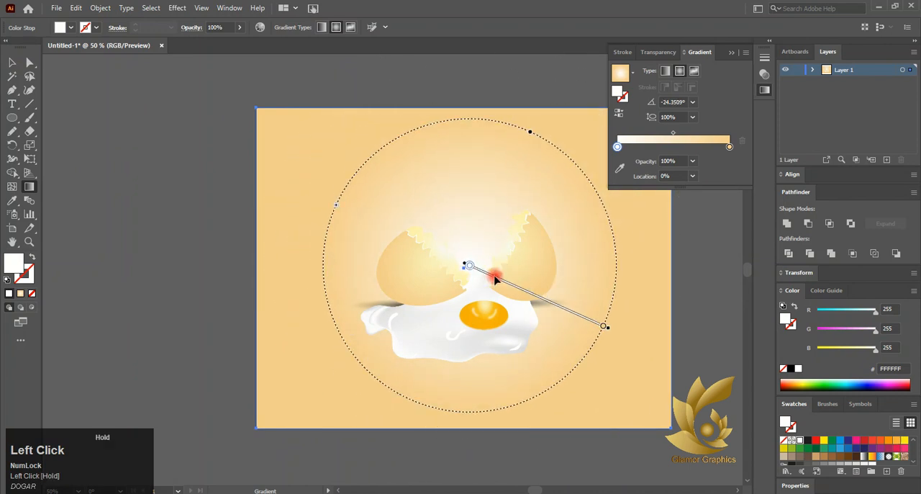
pyautogui.click(10, 62)
pyautogui.click(261, 241)
pyautogui.click(764, 90)
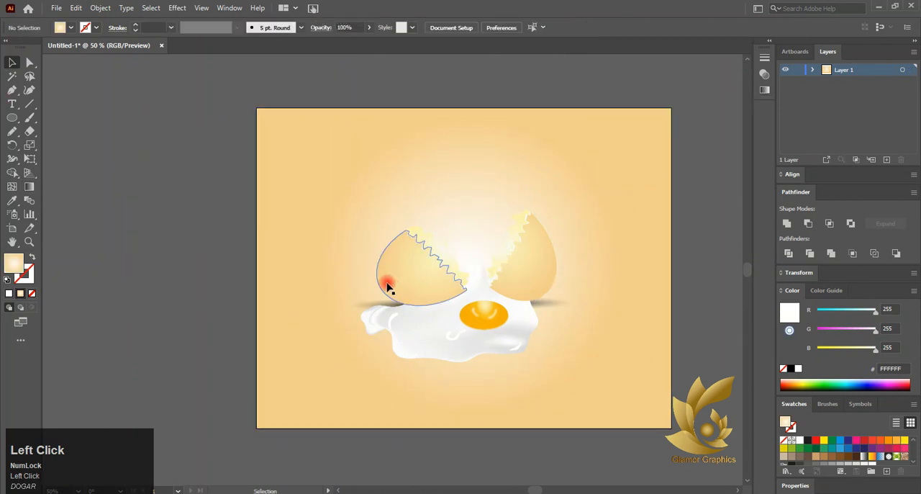
# - Shift the background gradient's midpoint toward the white stop, to roughly a third of the slider
pyautogui.click(323, 252)
pyautogui.click(28, 187)
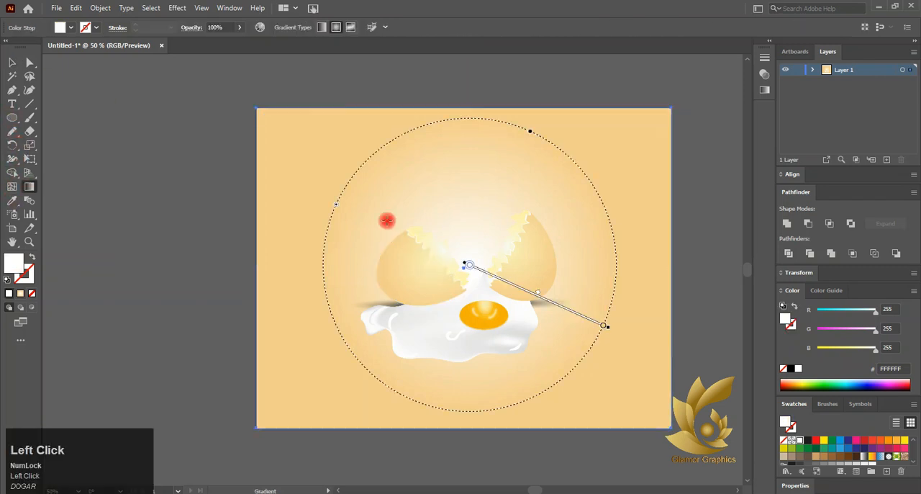
pyautogui.click(764, 90)
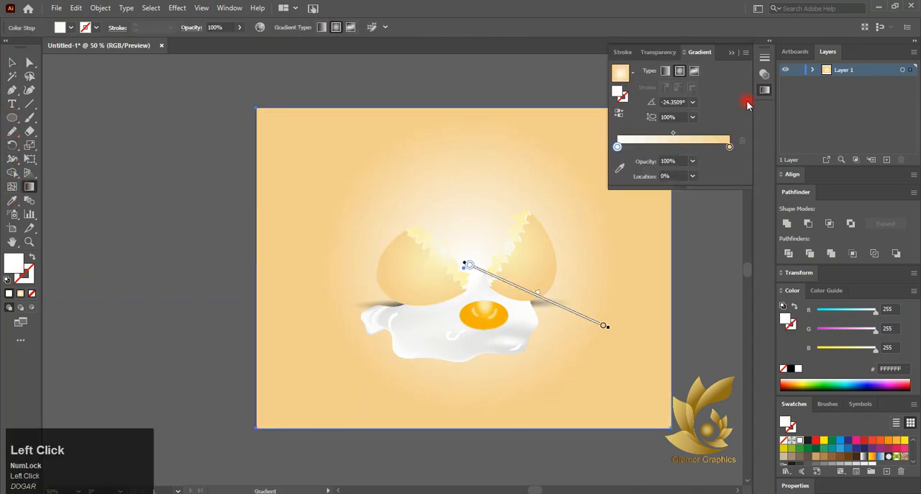
pyautogui.moveTo(672, 133); pyautogui.dragTo(652, 139)
pyautogui.click(652, 137)
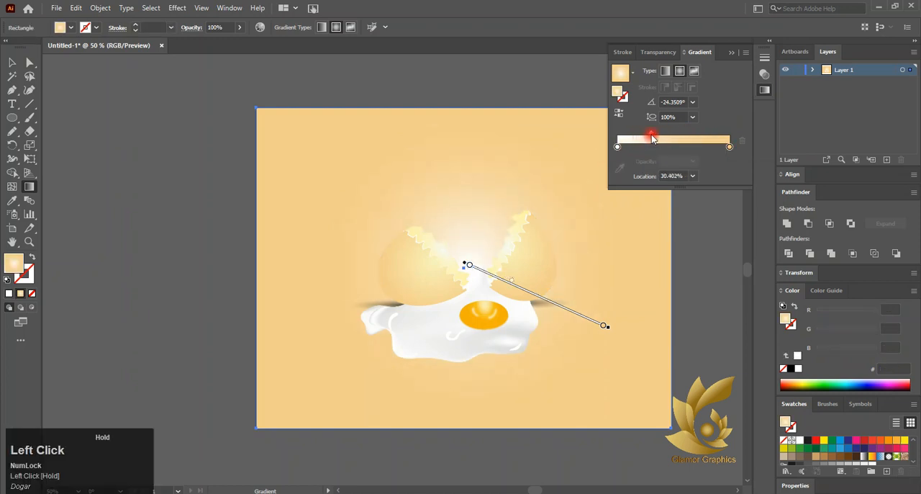
# - Try to tint the background gradient's white inner stop by lowering its blue value slightly
pyautogui.click(617, 146)
pyautogui.click(873, 317)
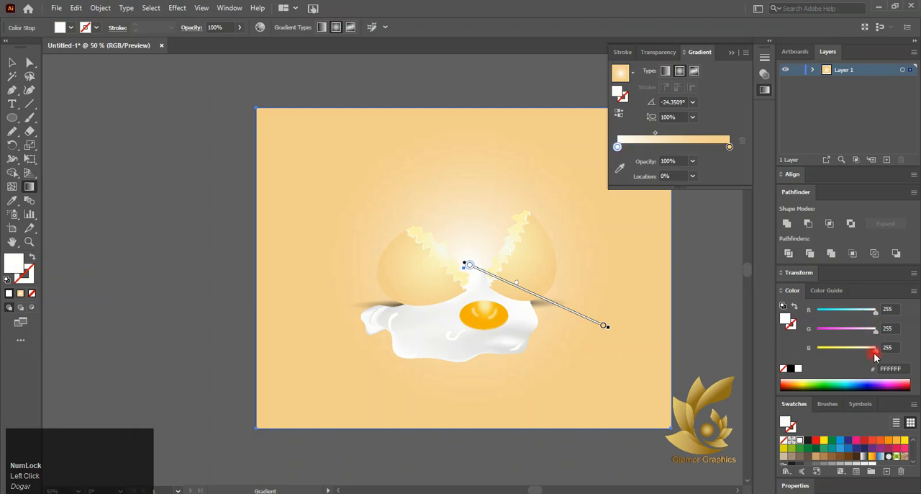
pyautogui.moveTo(874, 352); pyautogui.dragTo(867, 352)
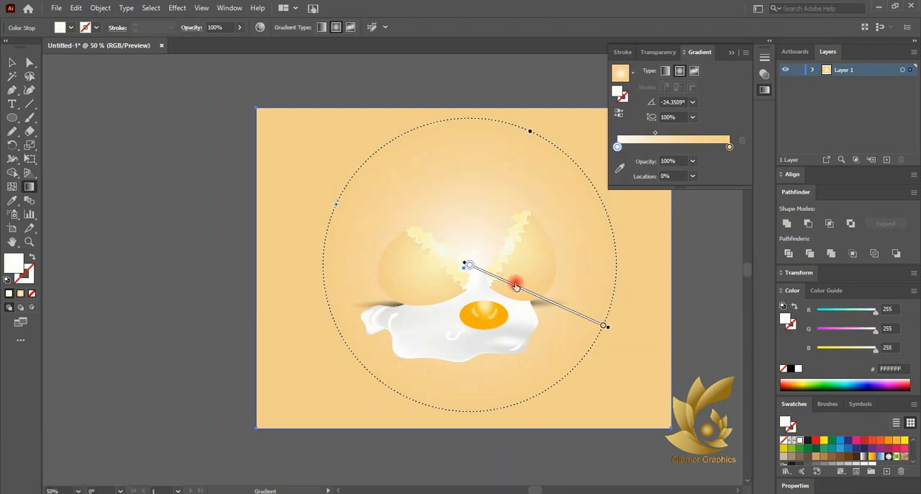
# - Change the outer color stop of the background rectangle's gradient to peach F3CFA1 by setting its blue value to 161
pyautogui.click(10, 63)
pyautogui.click(364, 261)
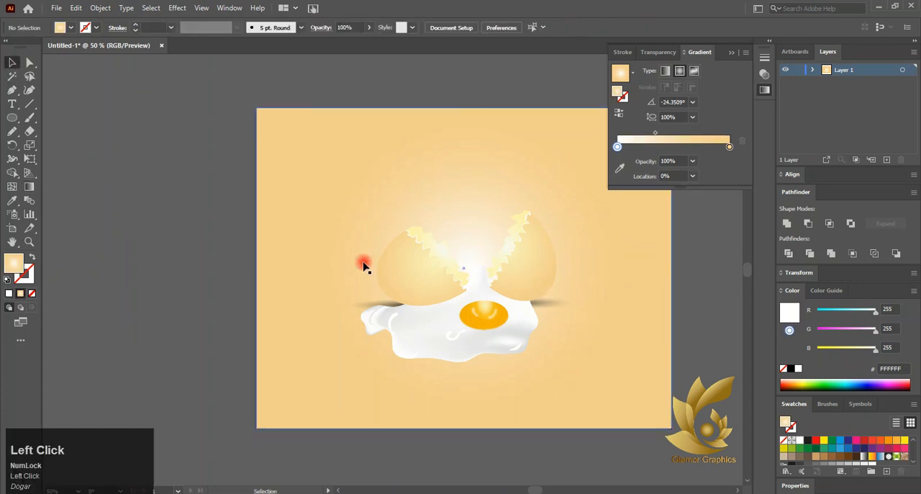
pyautogui.doubleClick(729, 147)
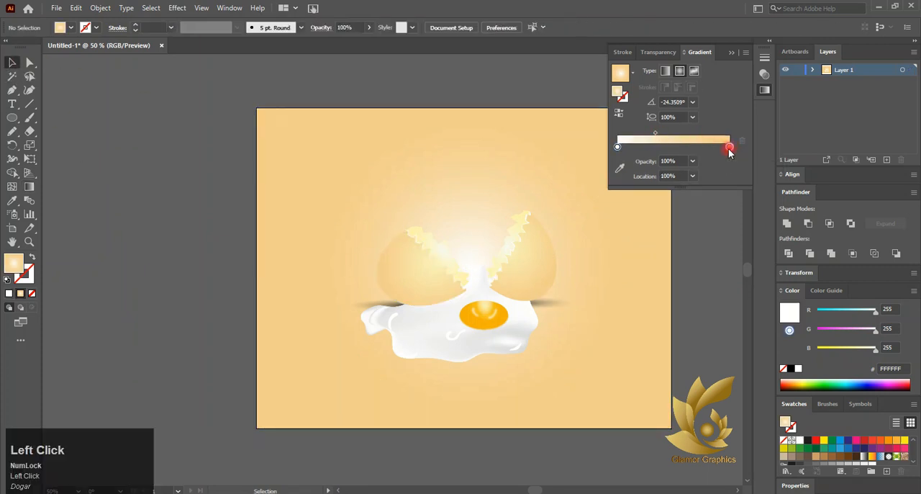
pyautogui.click(860, 338)
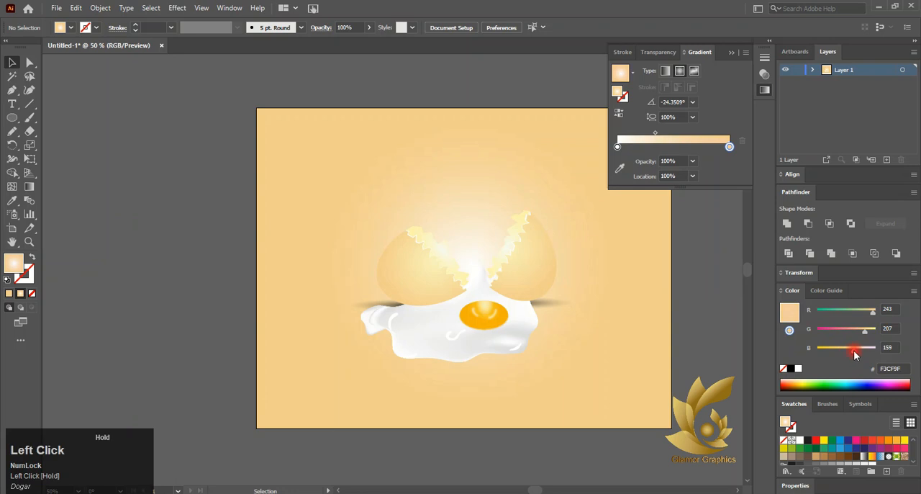
pyautogui.click(604, 261)
pyautogui.click(726, 165)
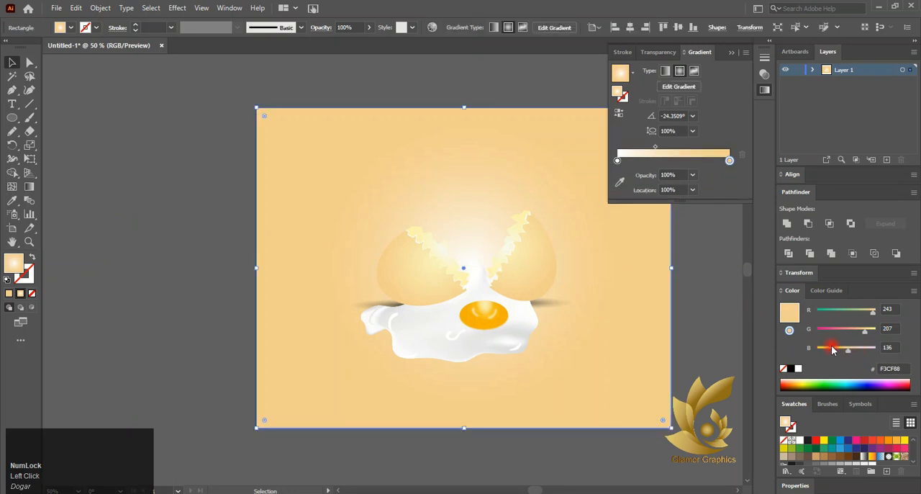
pyautogui.moveTo(833, 349); pyautogui.dragTo(854, 357)
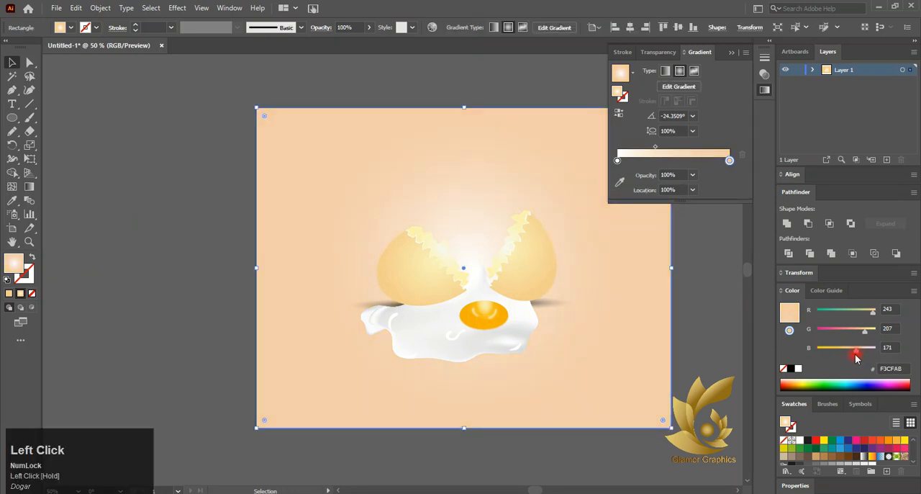
pyautogui.click(719, 302)
pyautogui.click(730, 52)
pyautogui.scroll(-2, 678, 237)
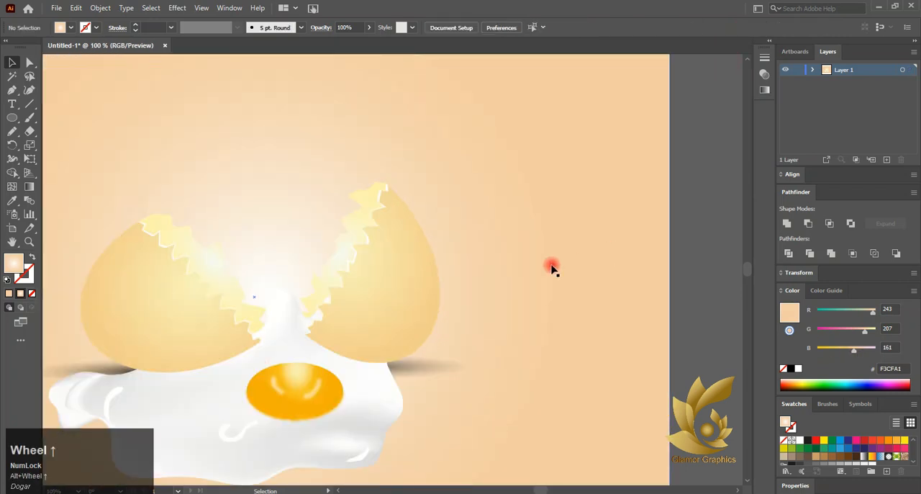
pyautogui.hscroll(-3, 551, 268)
pyautogui.scroll(-2, 419, 269)
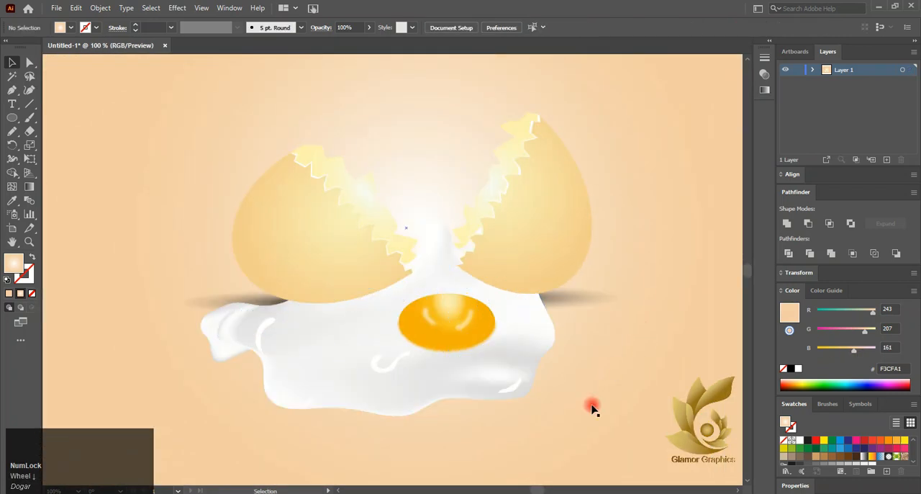